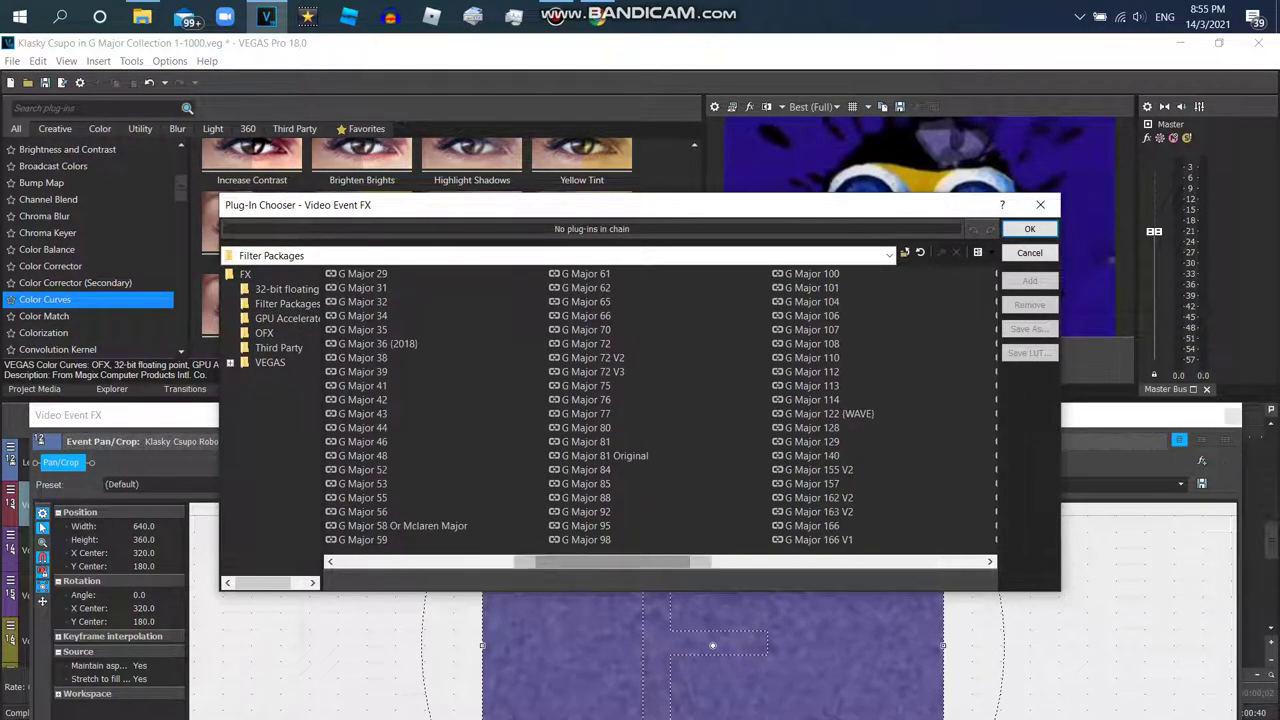
Step: Apply the G Major 81 Original filter package to the selected Klasky Csupo Robot Logo video event
double_click(600, 455)
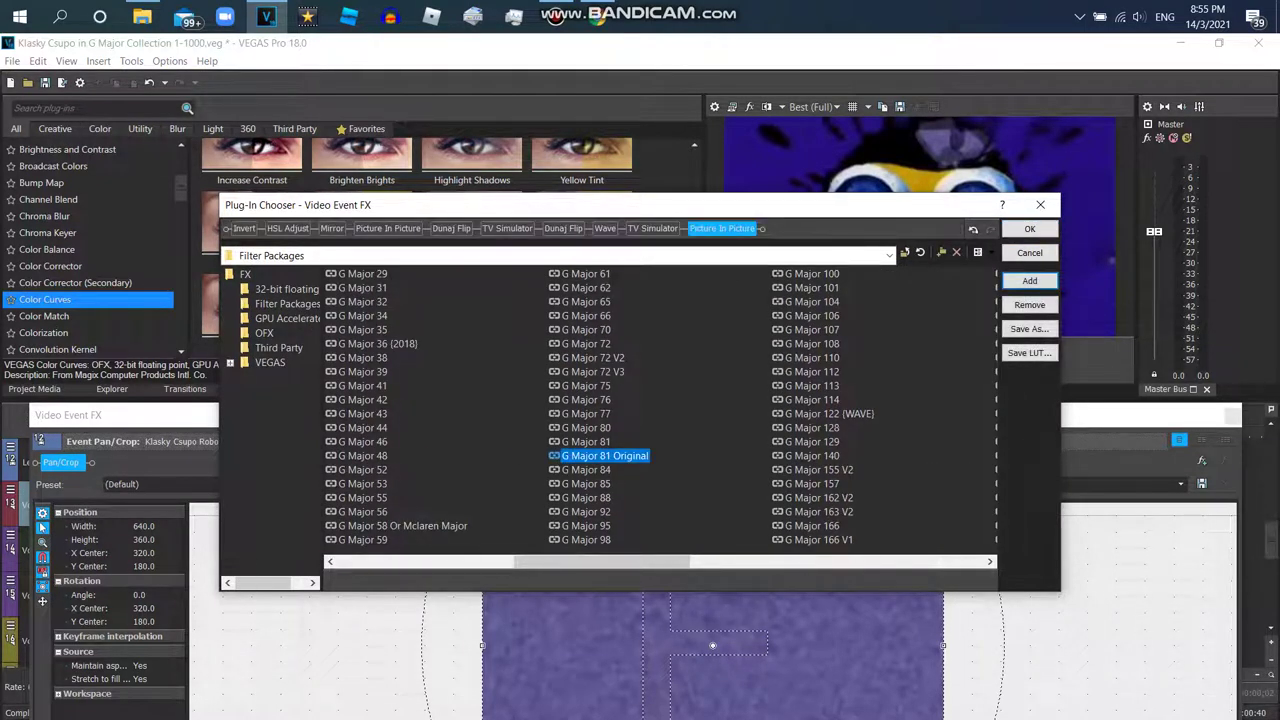
key("Return")
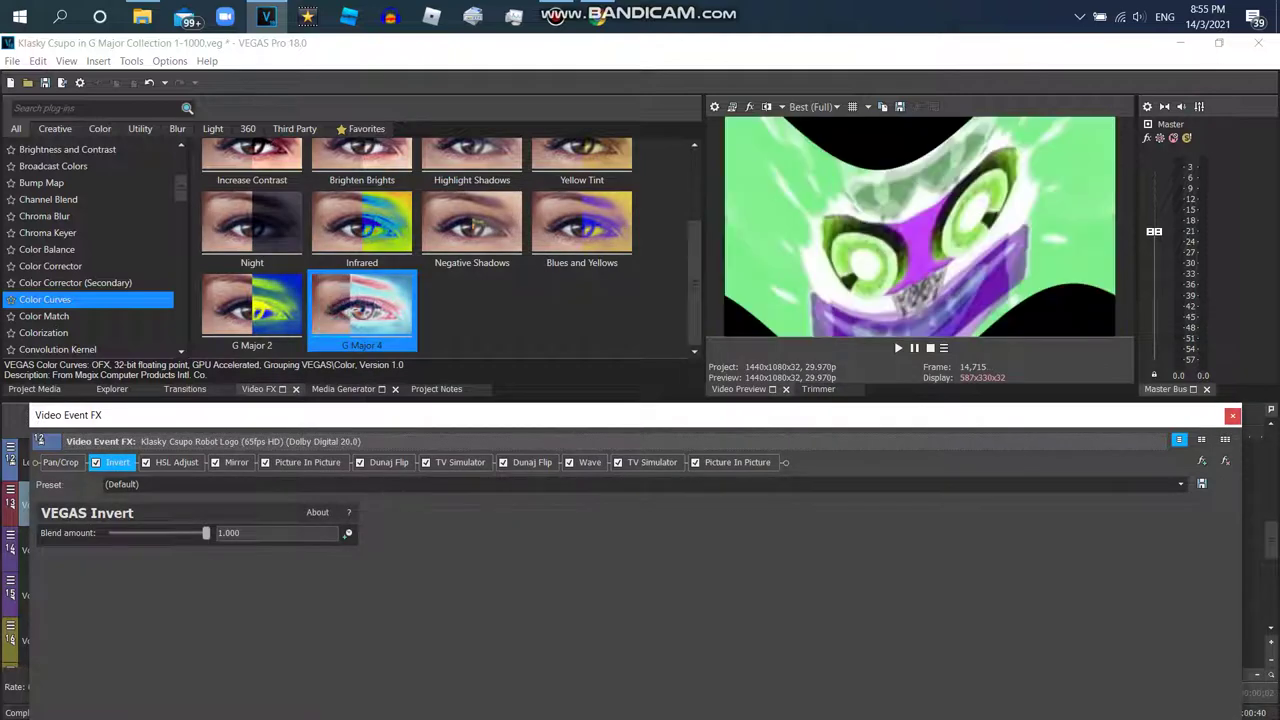
left_click(1232, 415)
Step: Place another copy of the Klasky Csupo Robot Logo media beneath the last clip and remove its video track, keeping only its audio
left_click(35, 388)
left_click_drag(330, 150, 950, 550)
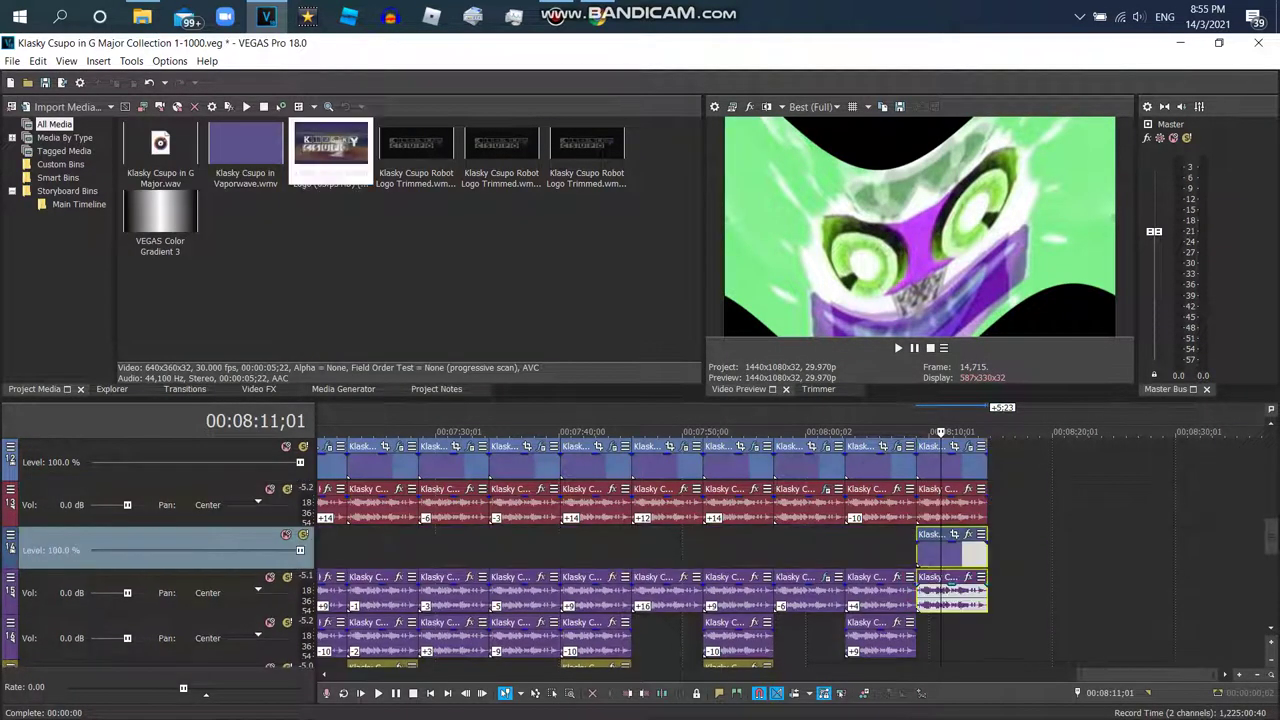
right_click(902, 548)
key("Escape")
Step: Set the last clip's first audio event to the élastique method with Pro stretch attributes and a pitch change of -1
right_click(955, 505)
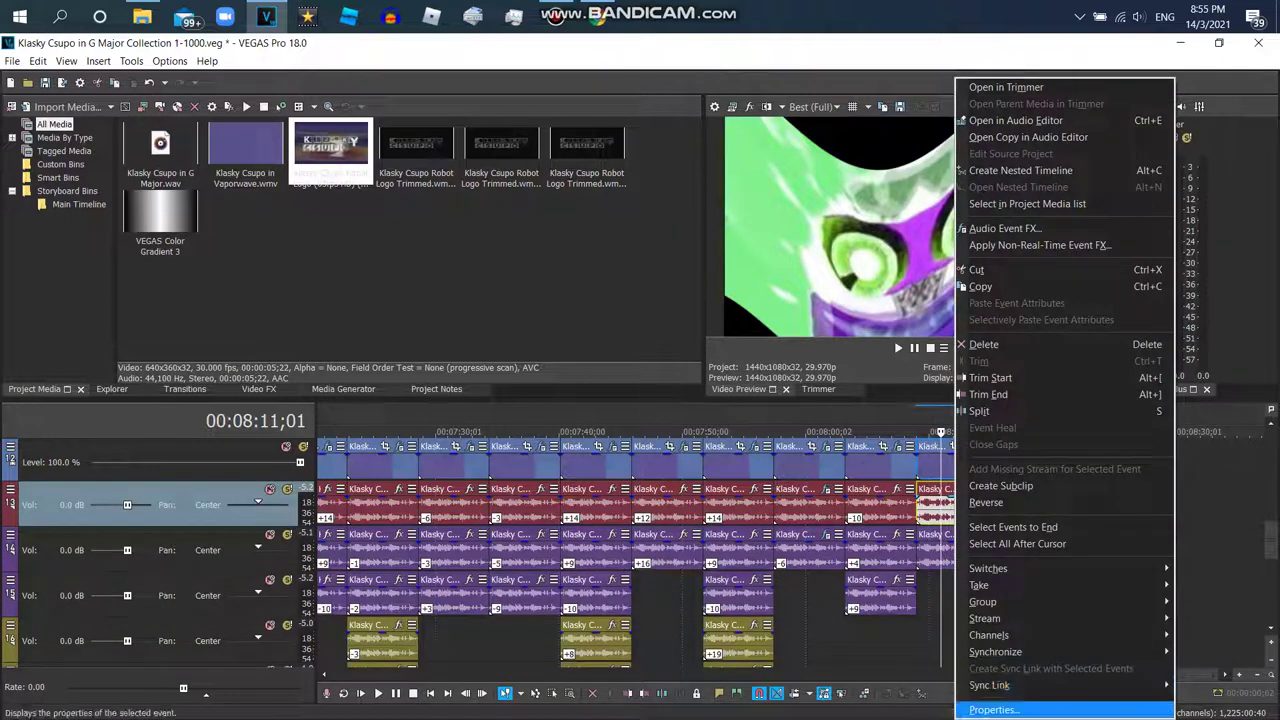
left_click(1000, 700)
left_click(686, 312)
left_click(621, 337)
left_click(686, 335)
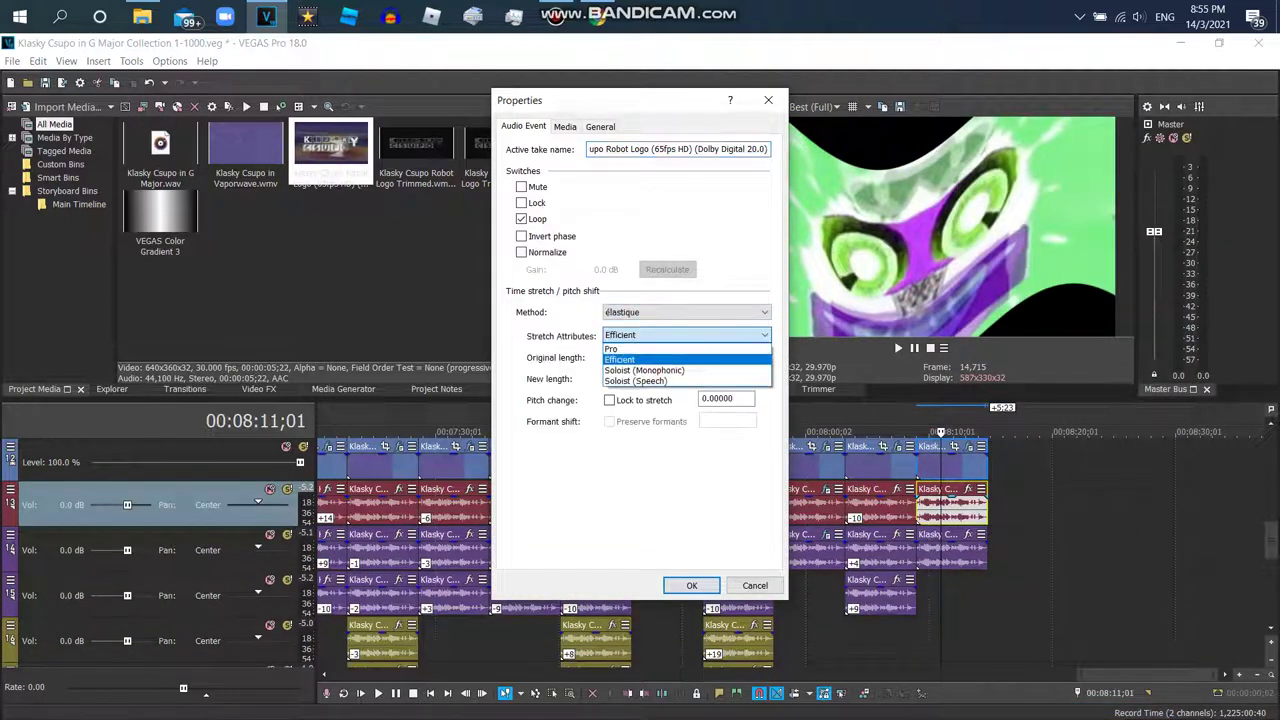
left_click(640, 356)
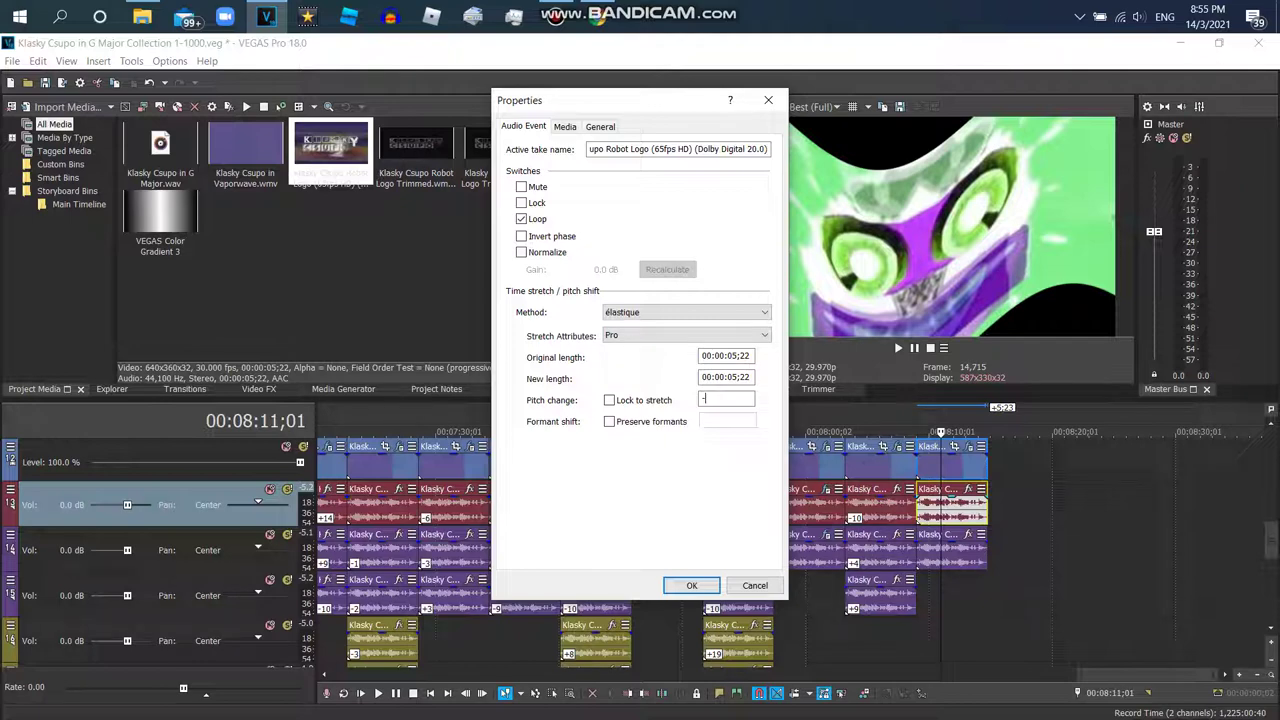
left_click(691, 585)
Step: Set the second audio event under the last clip to élastique, Pro stretch attributes and a pitch change of -3
right_click(950, 548)
left_click(1000, 708)
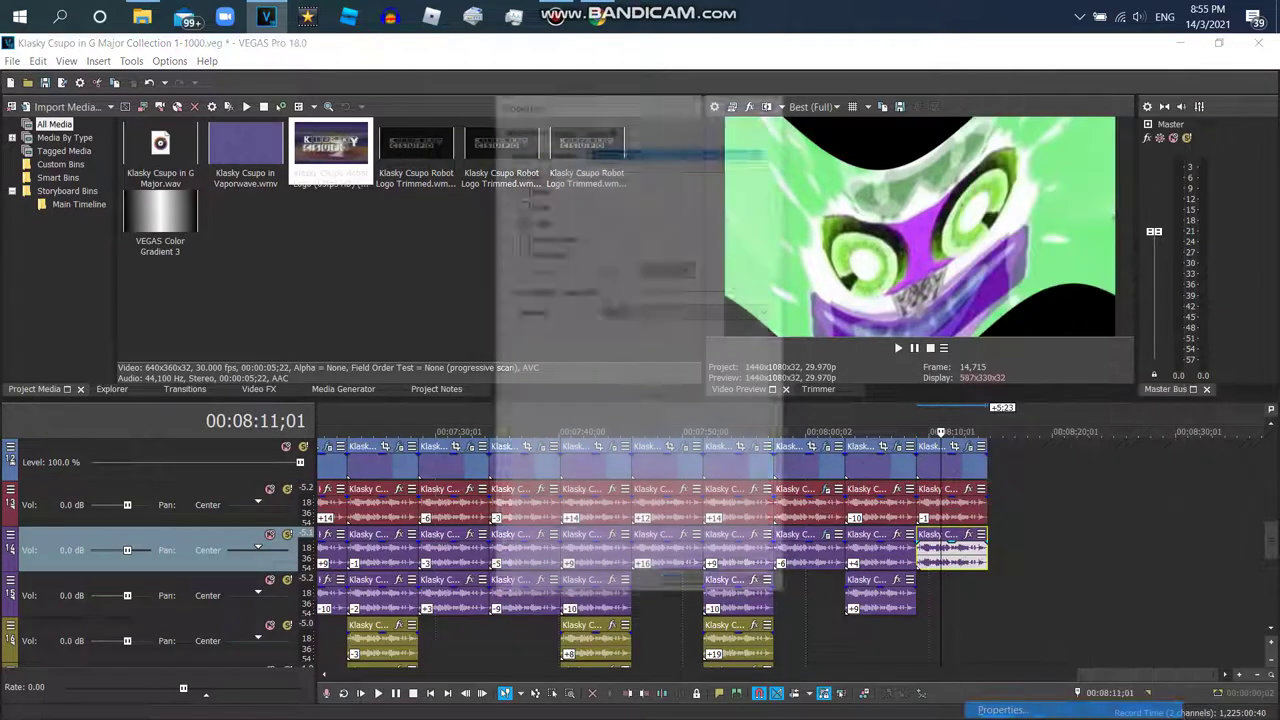
left_click(686, 312)
left_click(621, 340)
left_click(686, 335)
left_click(640, 356)
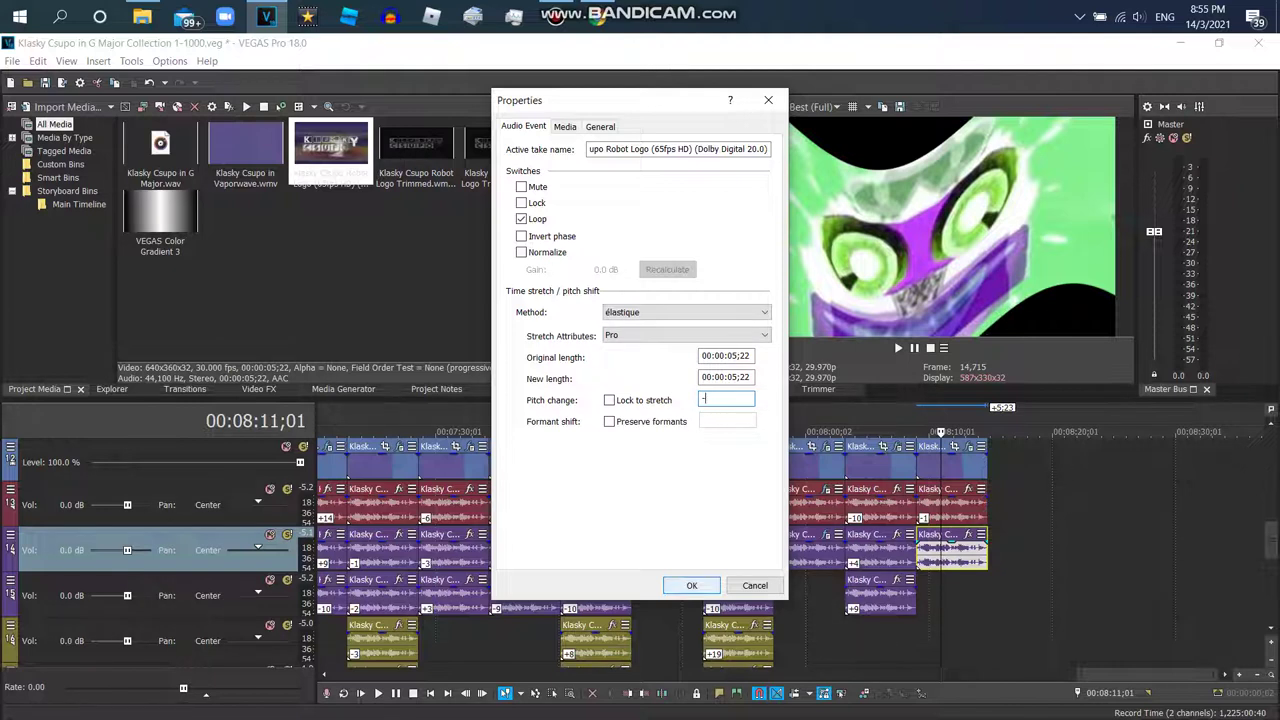
type("-1")
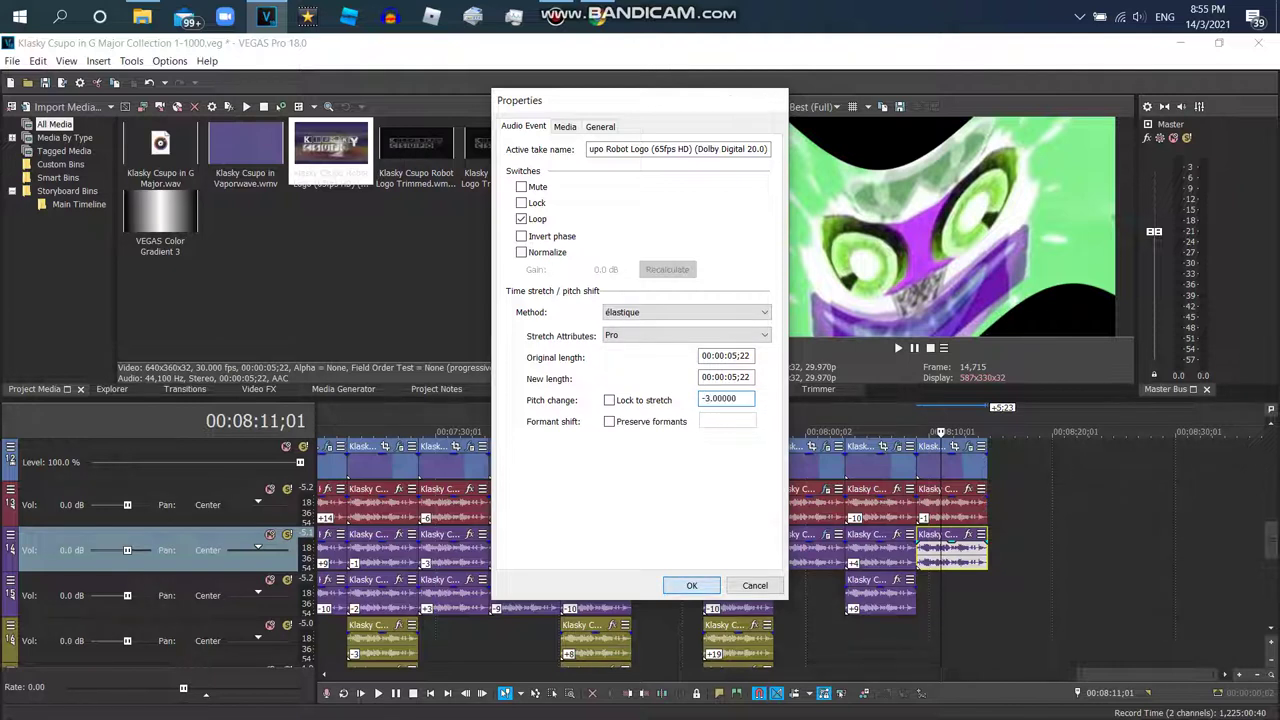
key("Return")
Step: Switch to YouTube, open the "Klasky Csupo In G-Major 81 (Instructions In Description)" video and read the audio pitch values in its description
key("alt+Tab")
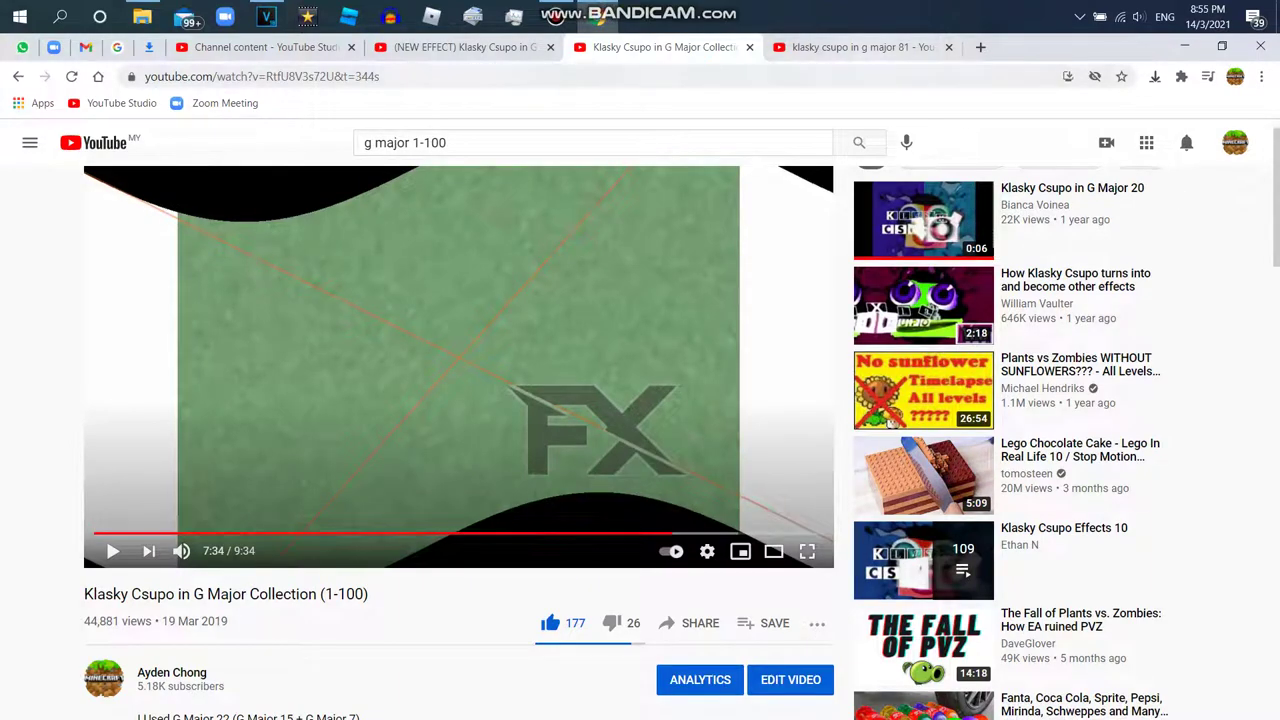
key("ctrl+Tab")
scroll(700, 440, "up", 10)
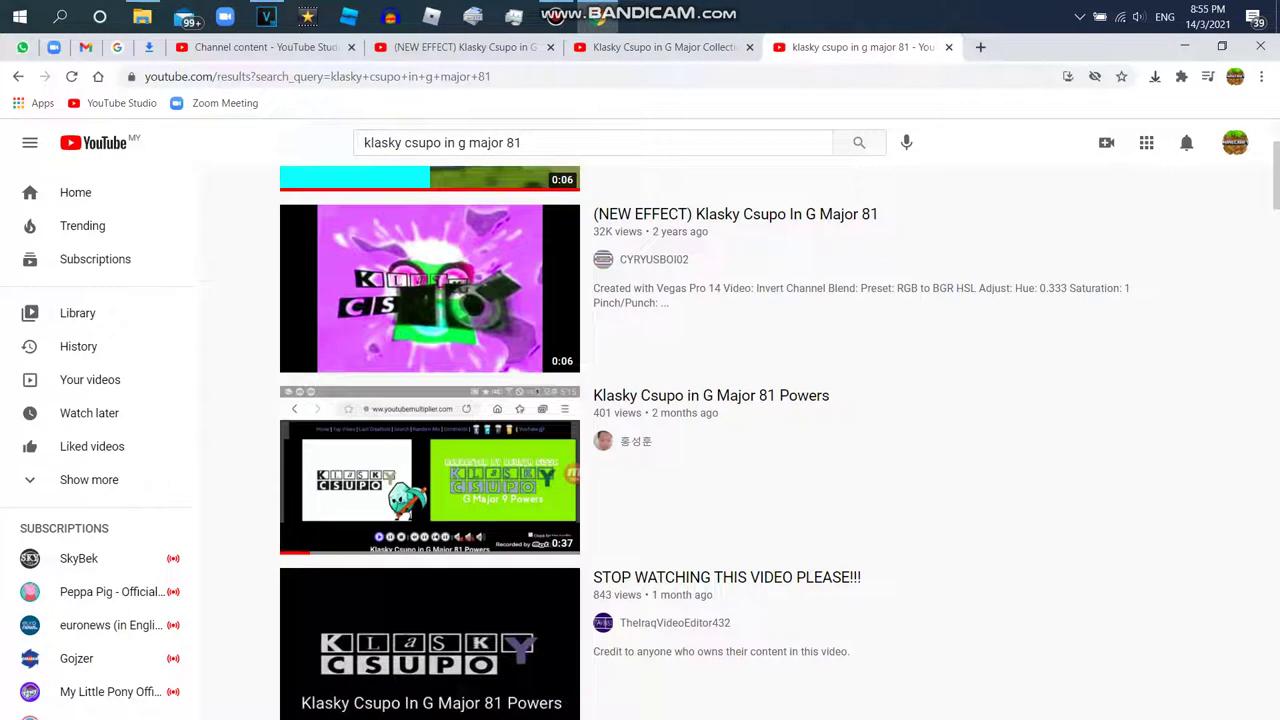
scroll(430, 400, "down", 4)
scroll(430, 400, "up", 4)
left_click(430, 306)
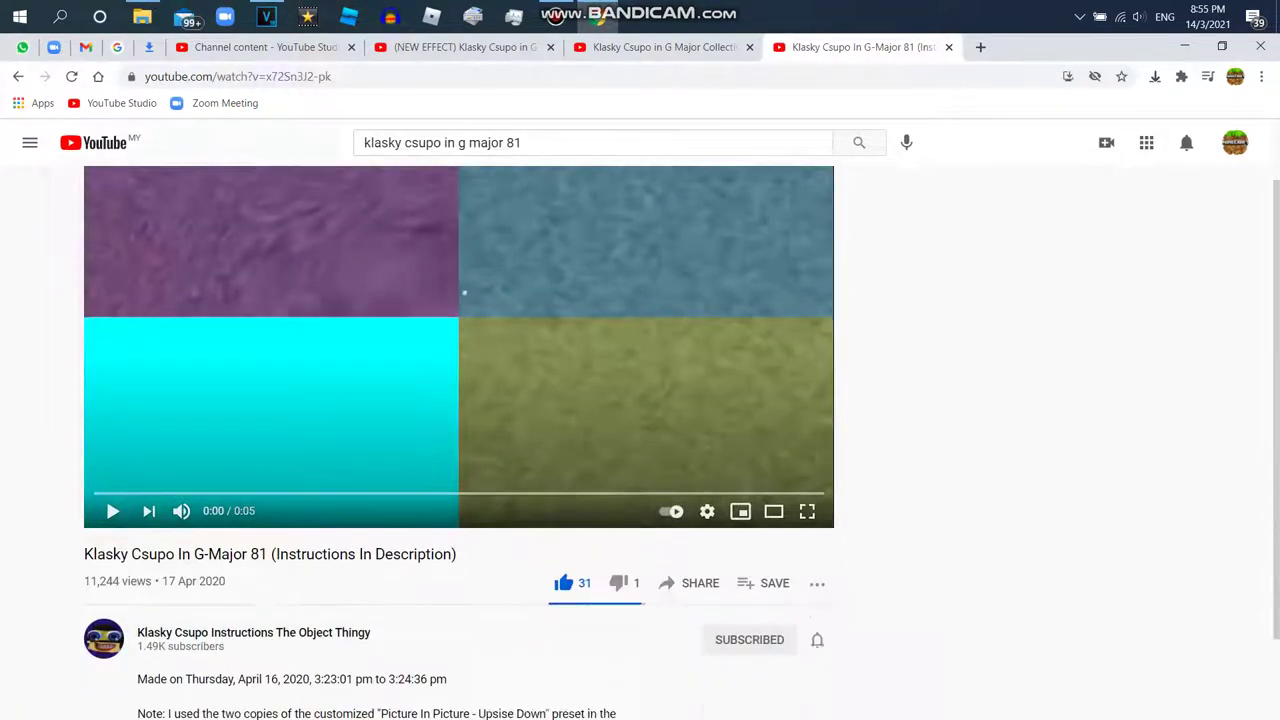
scroll(640, 420, "down", 6)
left_click(157, 234)
scroll(923, 270, "down", 15)
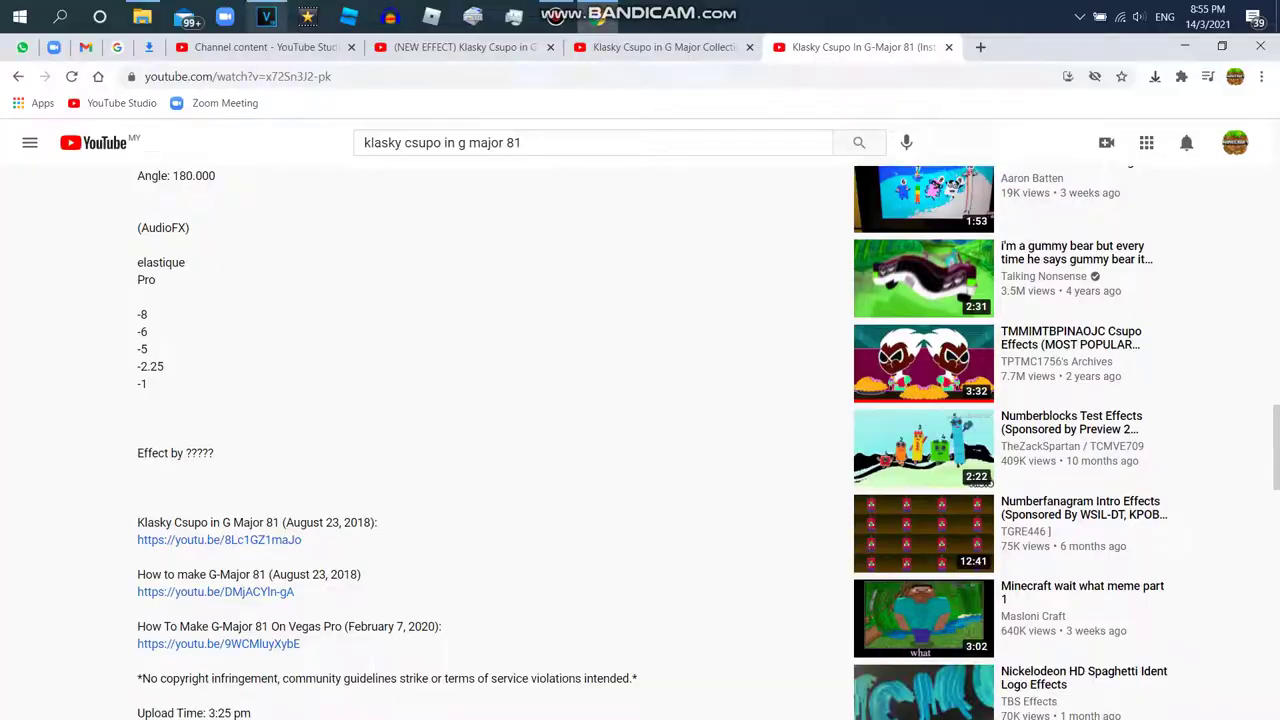
Step: Switch back to VEGAS Pro and set the second audio event's pitch change to -2
key("alt+Tab")
right_click(945, 545)
left_click(985, 708)
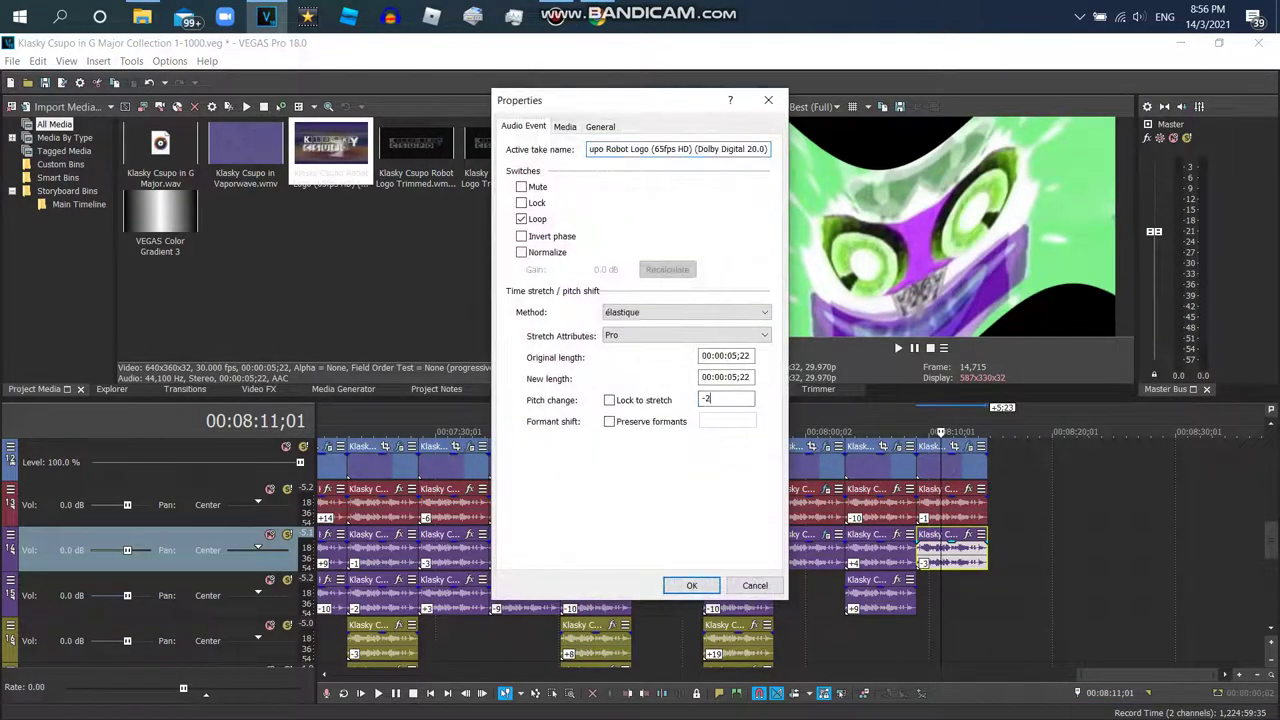
left_click(691, 585)
Step: Copy the second audio event under the last clip and paste it onto the third audio track directly below
right_click(942, 600)
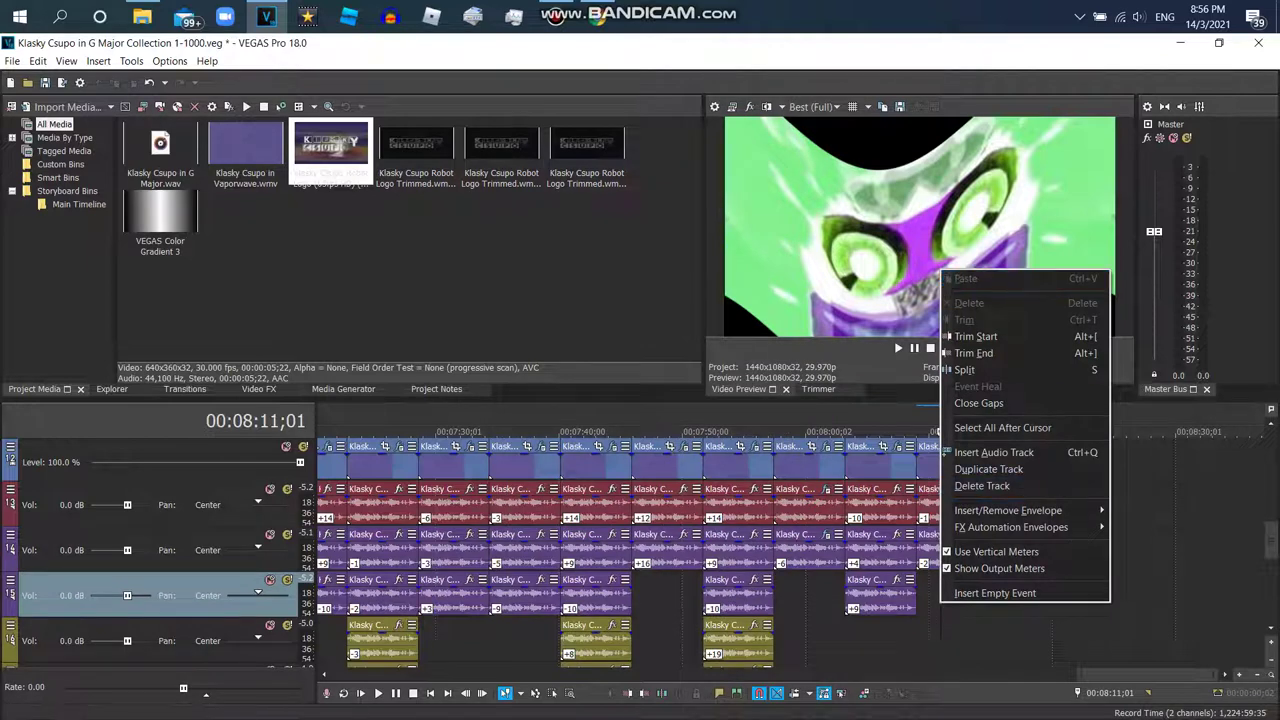
right_click(930, 548)
left_click(960, 286)
right_click(948, 596)
left_click(975, 272)
Step: Set the pitch change of the pasted audio event on the third audio track to -6
right_click(950, 598)
left_click(1000, 691)
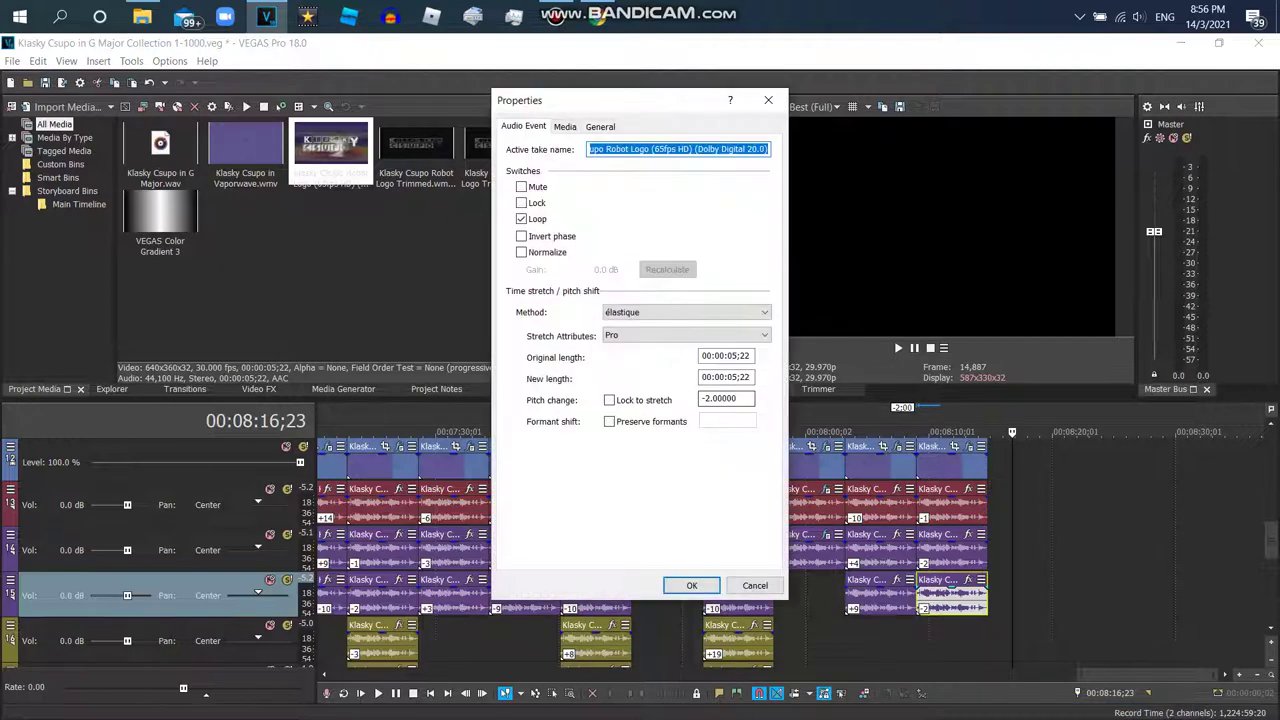
left_click(703, 398)
key("Delete")
left_click(691, 585)
Step: Paste another copy of the audio event, align it under the last clip on the fourth audio track and set its pitch change to -5
right_click(1062, 596)
left_click(1090, 270)
left_click_drag(1050, 595, 955, 642)
right_click(958, 642)
left_click(1005, 709)
double_click(722, 398)
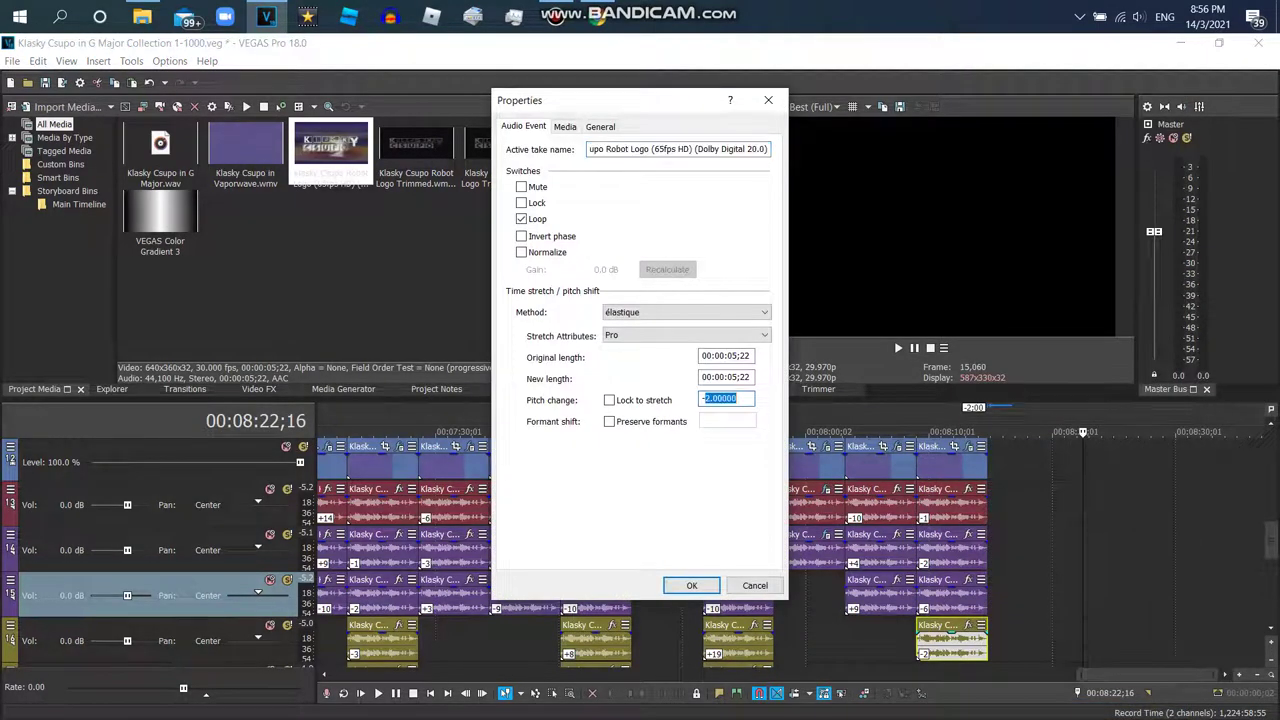
type("-2")
left_click(691, 585)
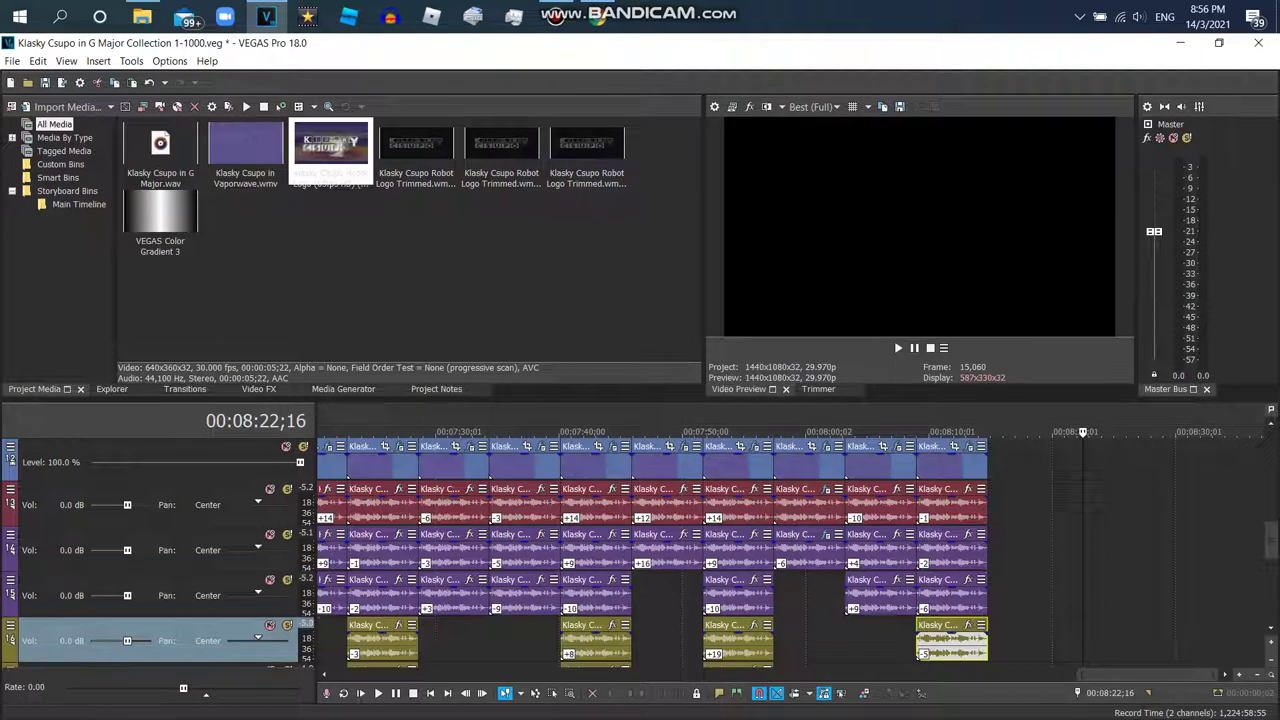
Step: Paste one more copy of the audio event, align it under the last clip on the fifth audio track and set its pitch change to -8
right_click(1055, 630)
left_click(1080, 306)
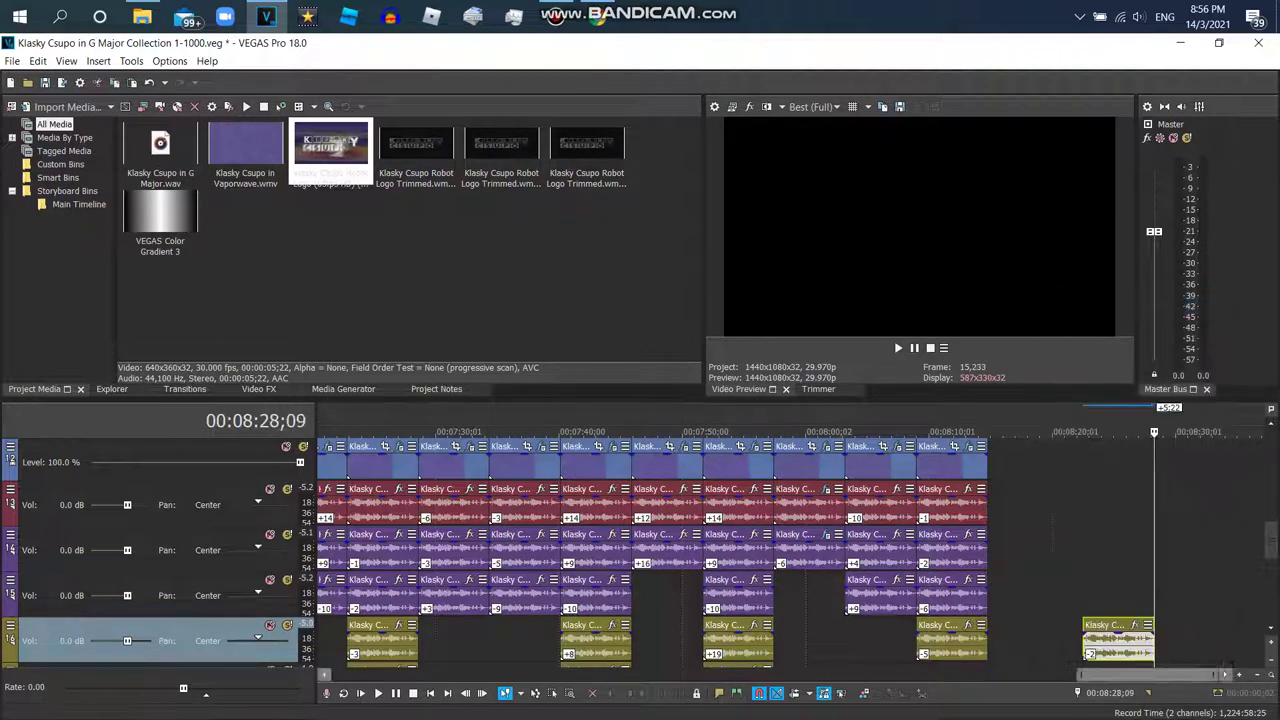
scroll(990, 640, "down", 1)
left_click_drag(990, 642, 952, 642)
right_click(952, 642)
left_click(975, 705)
left_click(704, 398)
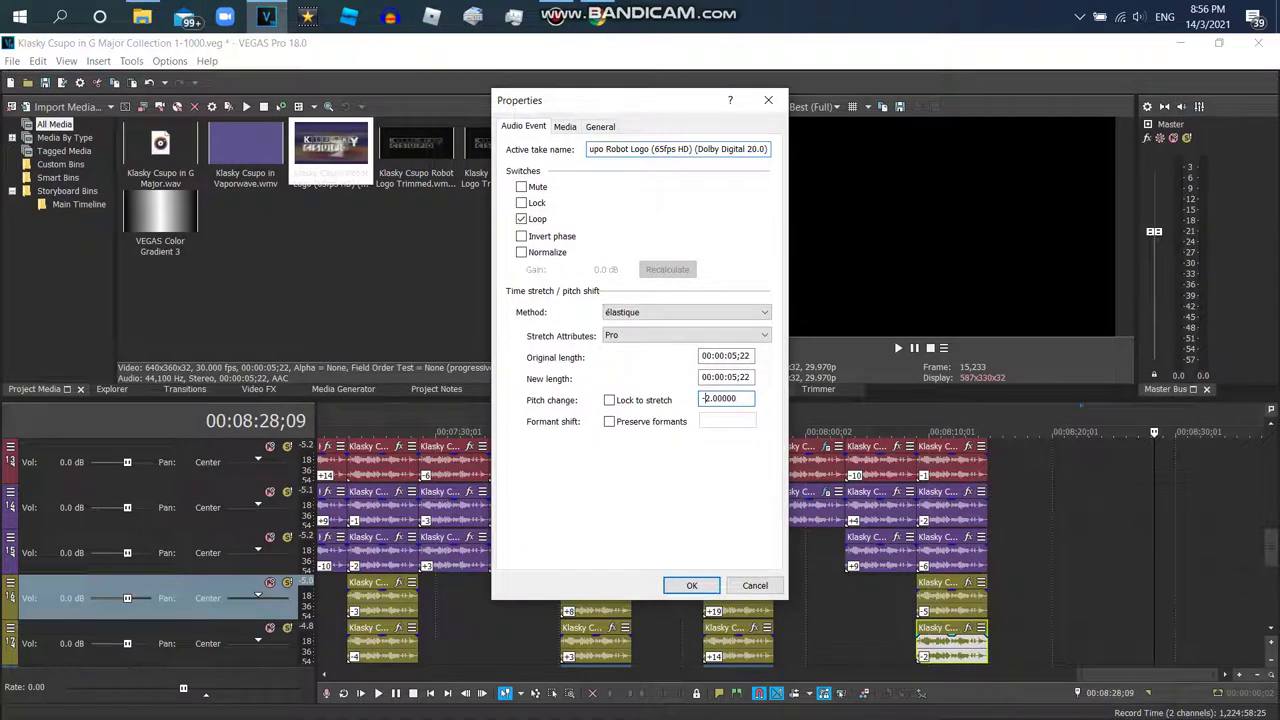
key("Return")
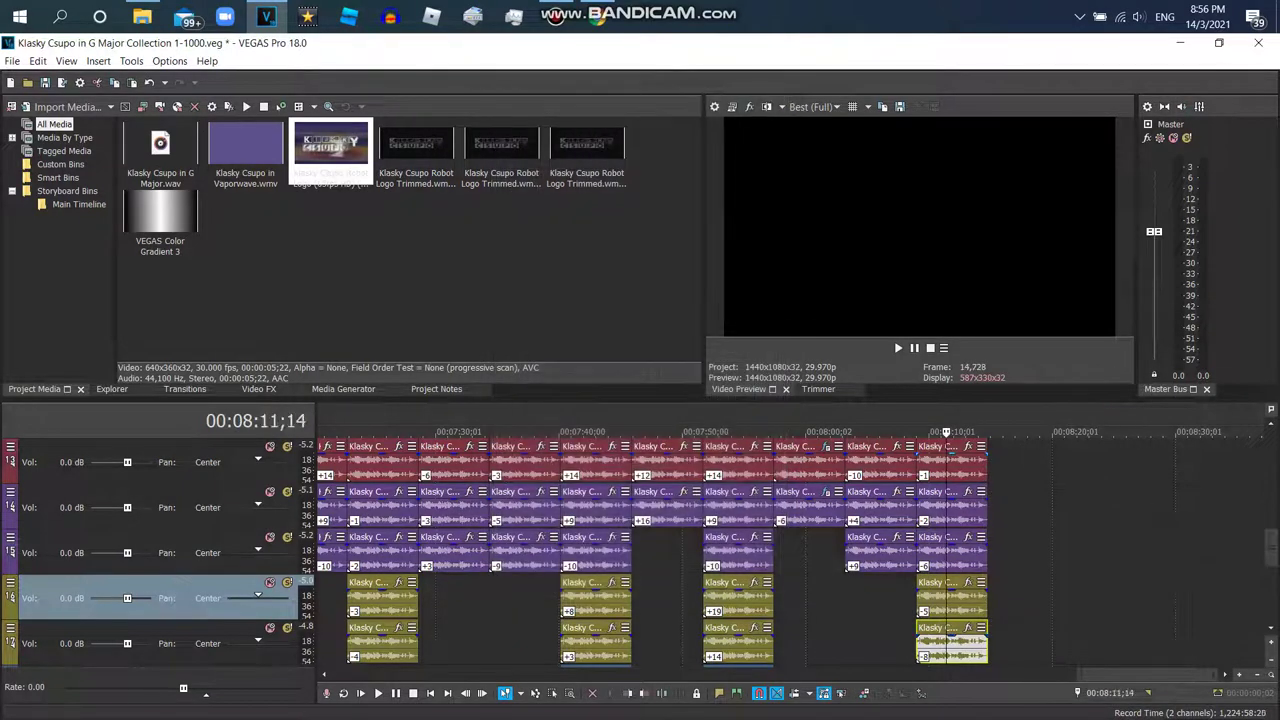
Step: Review the settings of each effect in the last video event's FX chain, from Invert to the final Picture In Picture, and play the clip back
scroll(27, 478, "up", 4)
scroll(27, 478, "down", 1)
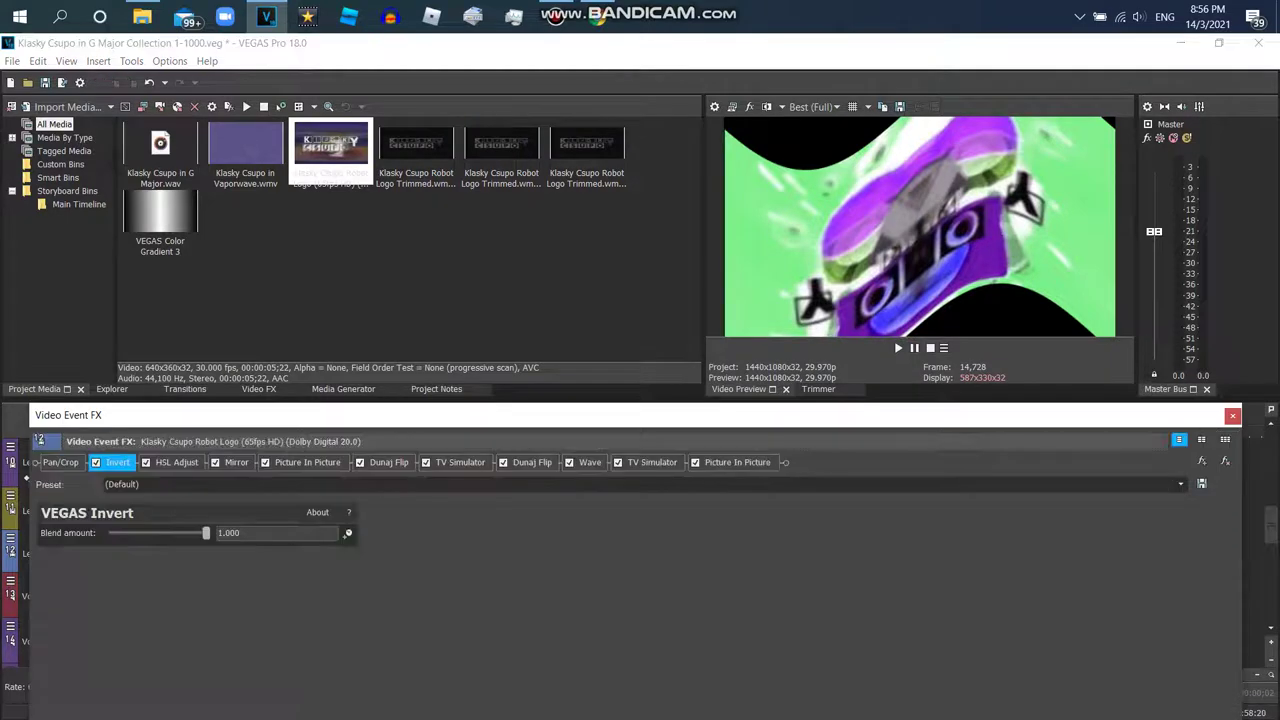
left_click_drag(45, 414, 10, 102)
left_click(142, 150)
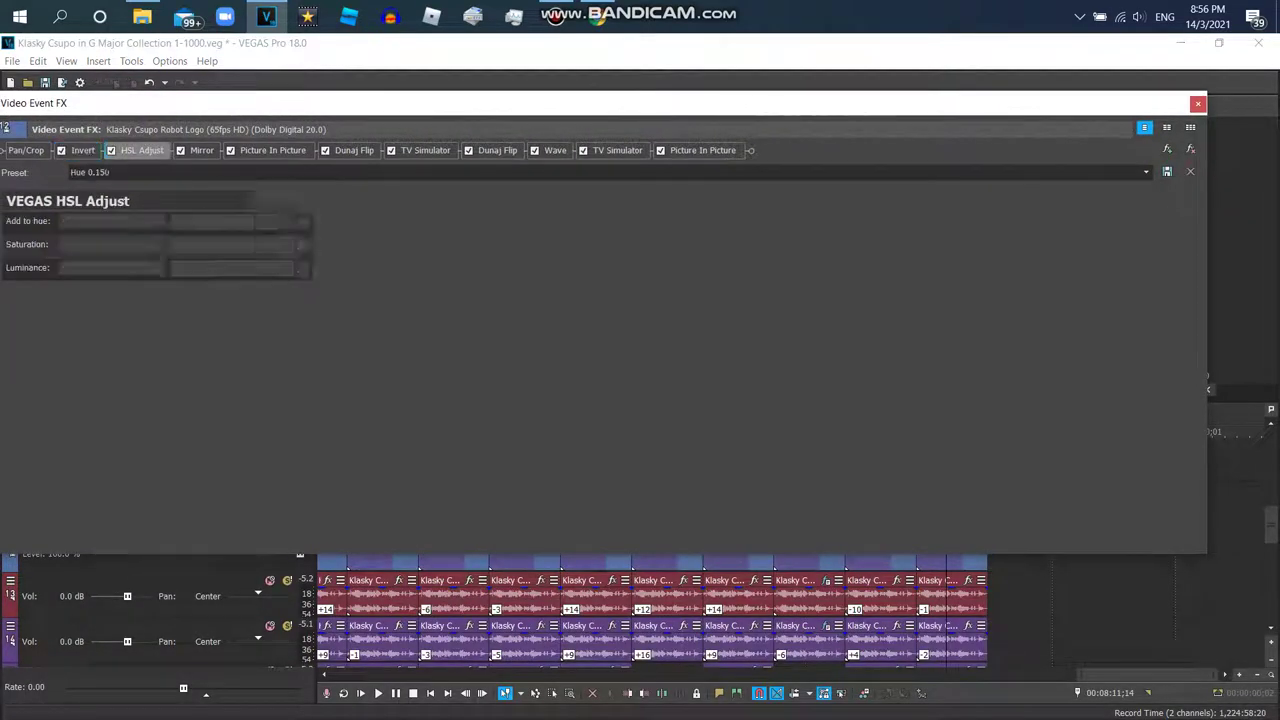
left_click(201, 150)
left_click(272, 150)
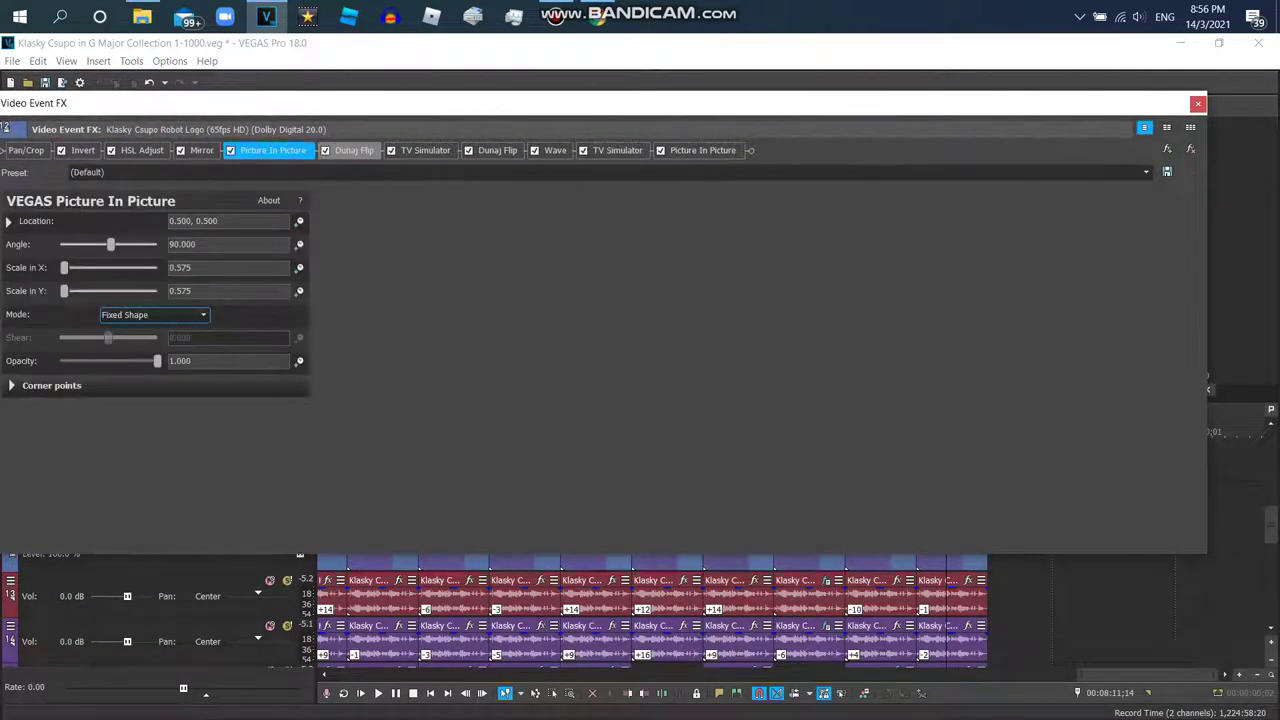
left_click(354, 150)
left_click(425, 150)
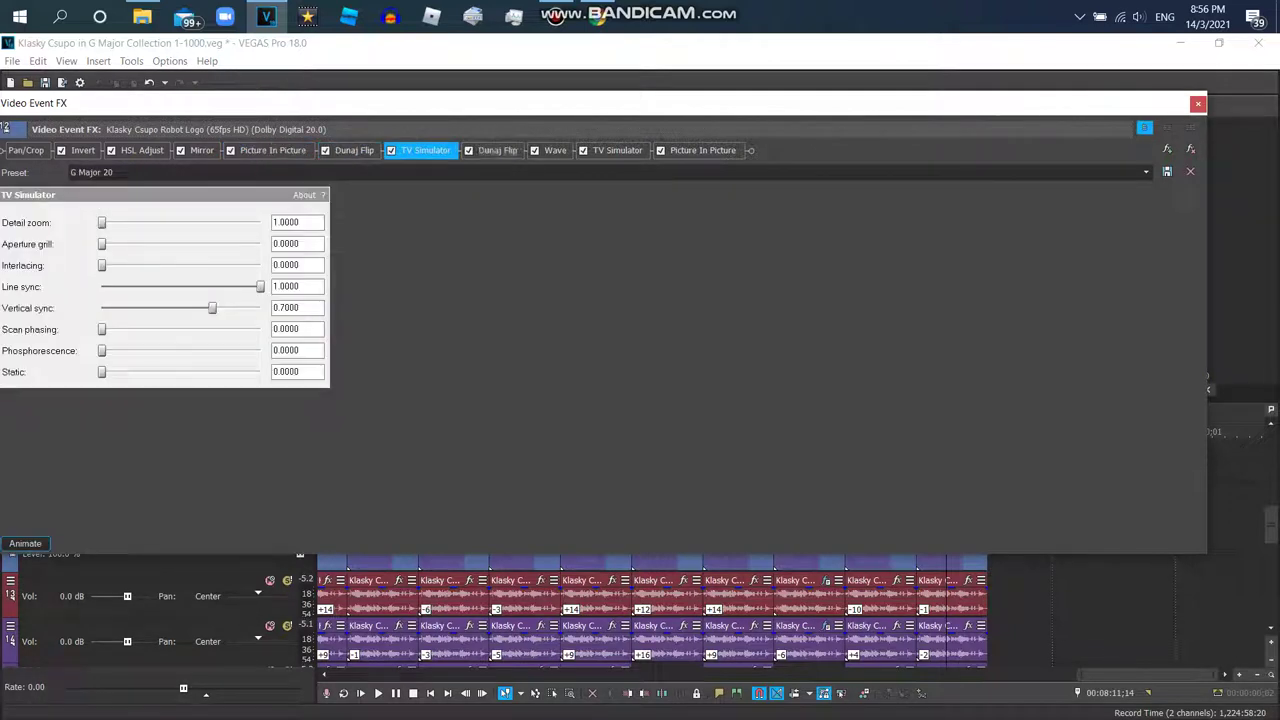
left_click(497, 150)
left_click(555, 150)
left_click(617, 150)
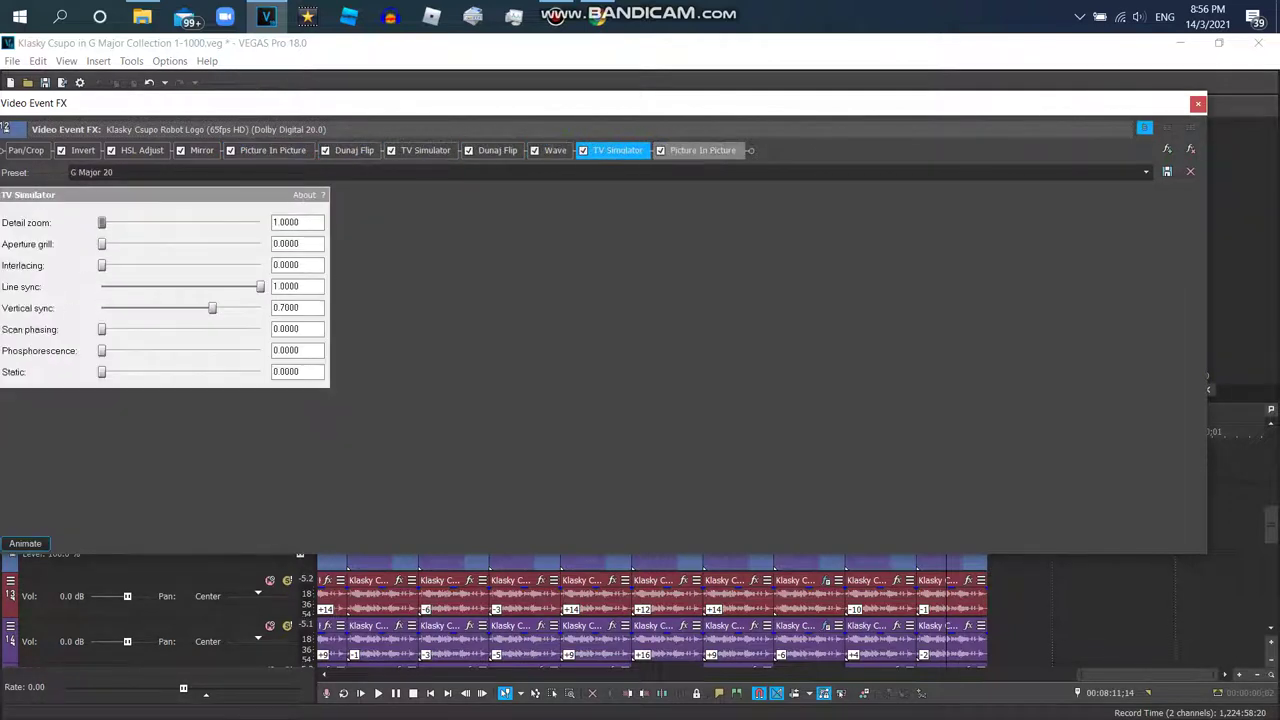
left_click(703, 150)
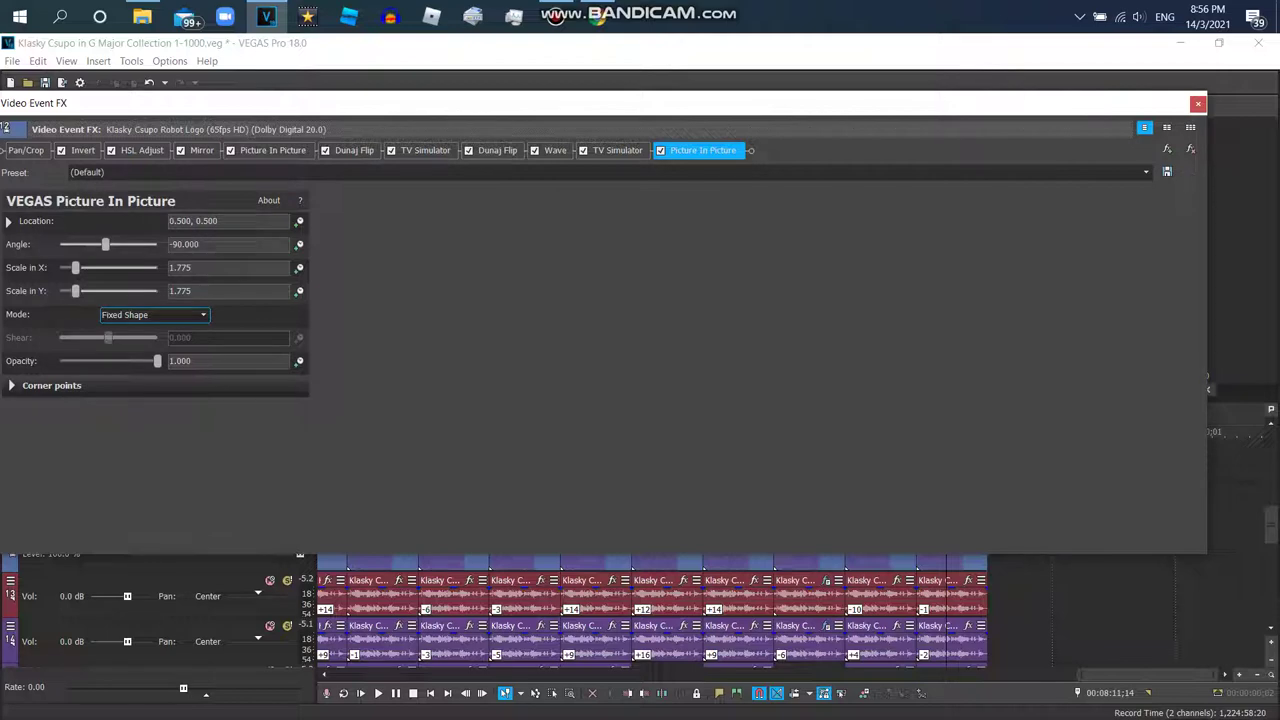
key("Escape")
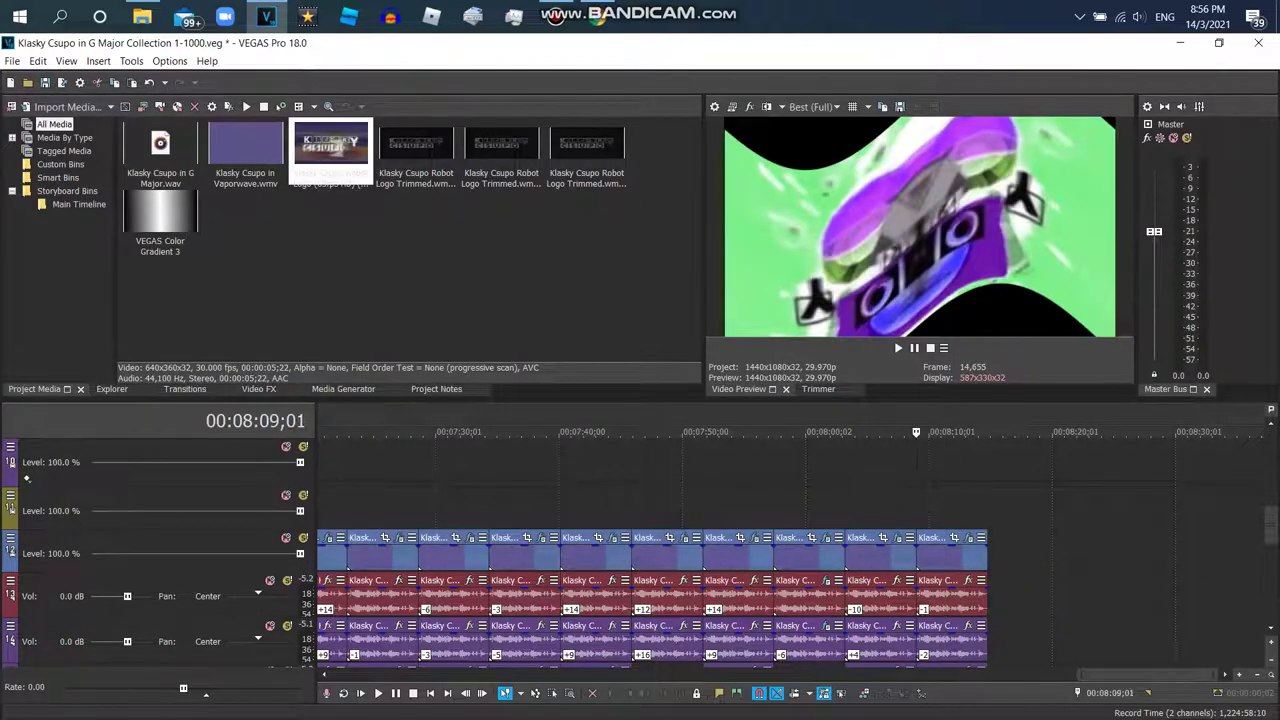
key("space")
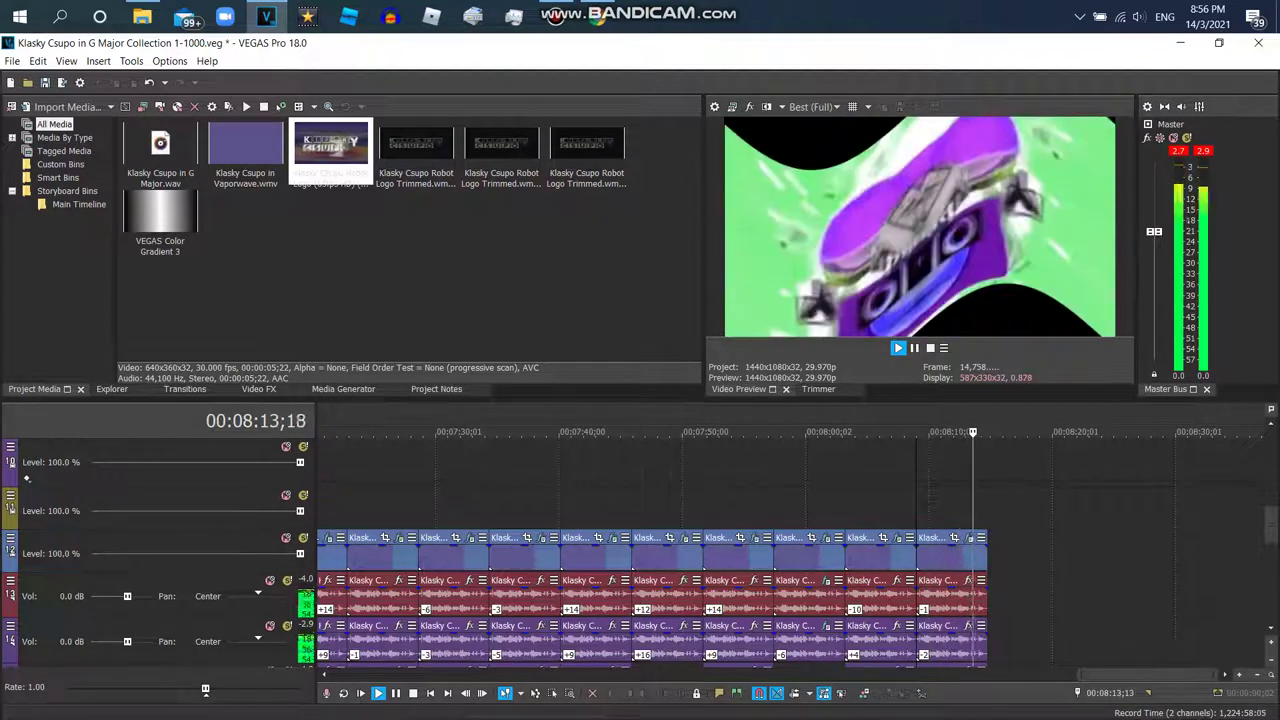
left_click(914, 348)
Step: Add the Klasky Csupo Robot Logo media directly after the last clip and set its audio event to élastique with Pro stretch attributes
left_click_drag(330, 150, 1020, 560)
right_click(1015, 595)
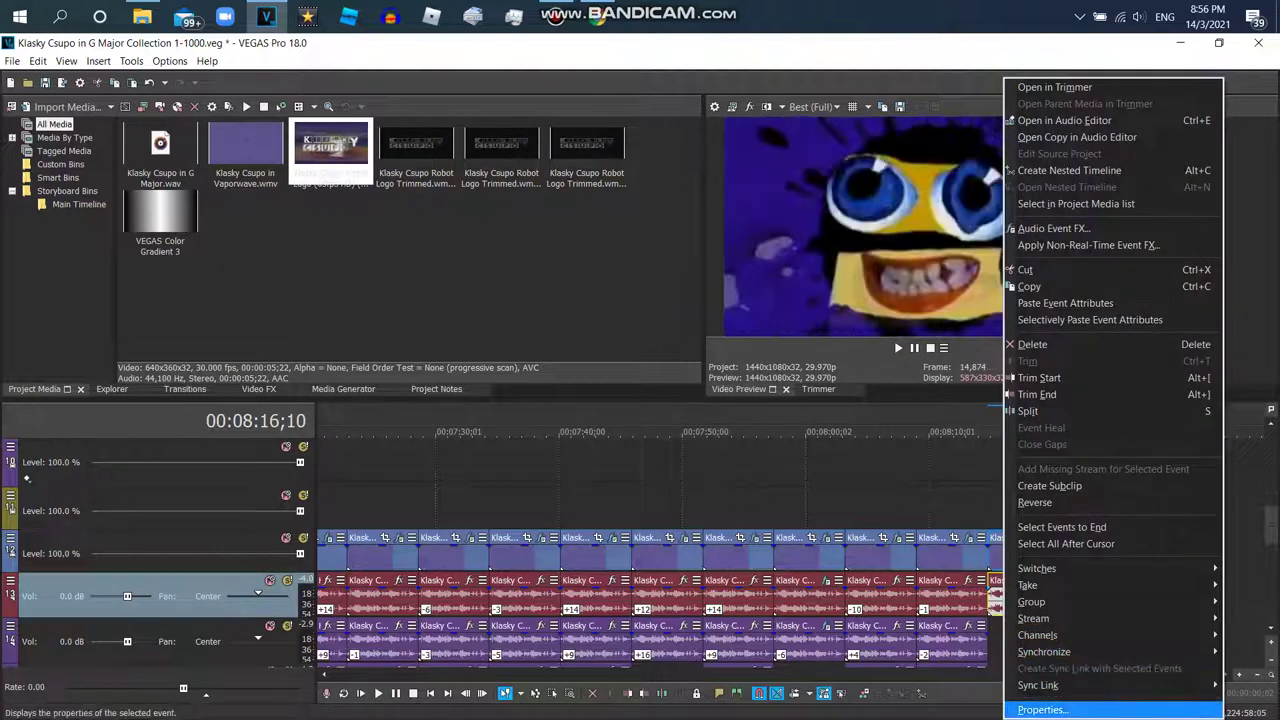
left_click(1030, 708)
left_click(686, 312)
left_click(686, 334)
left_click(686, 335)
left_click(686, 347)
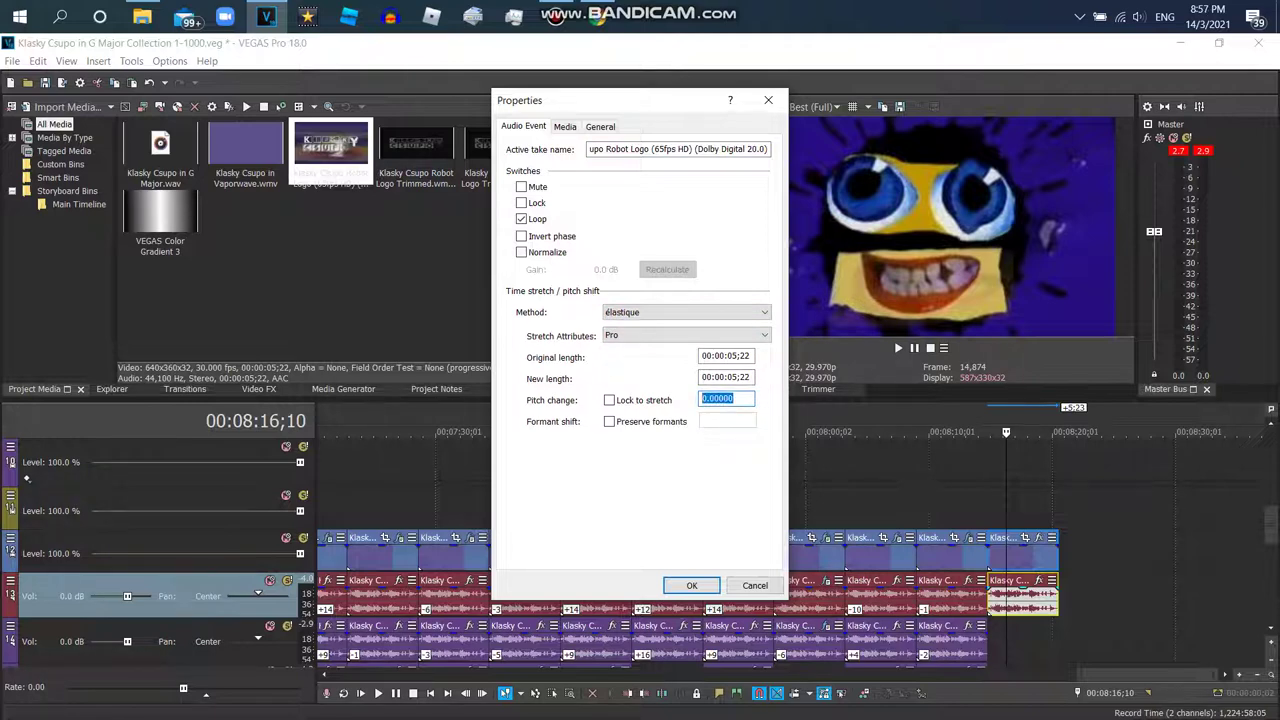
Step: Play the next effect in the YouTube video "Klasky Csupo in G Major Collection (1-100)" as reference and return to VEGAS Pro's audio event properties
key("alt+Tab")
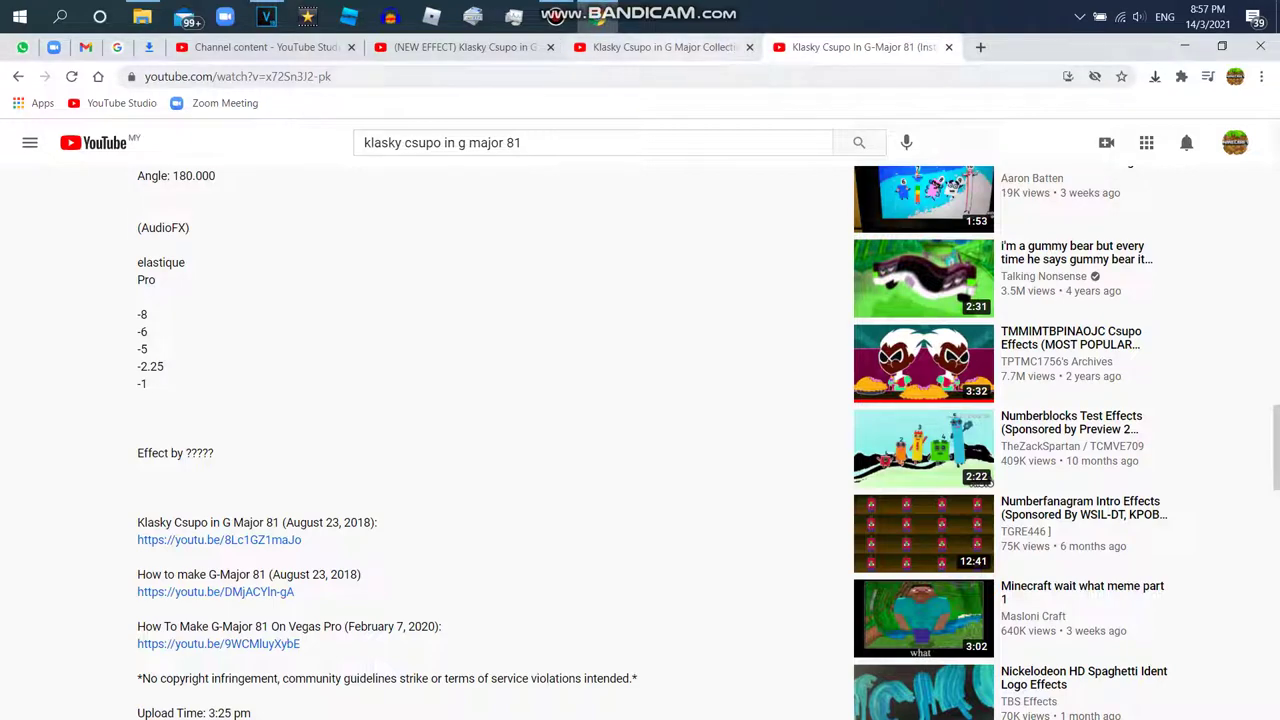
scroll(480, 440, "up", 5)
left_click(663, 47)
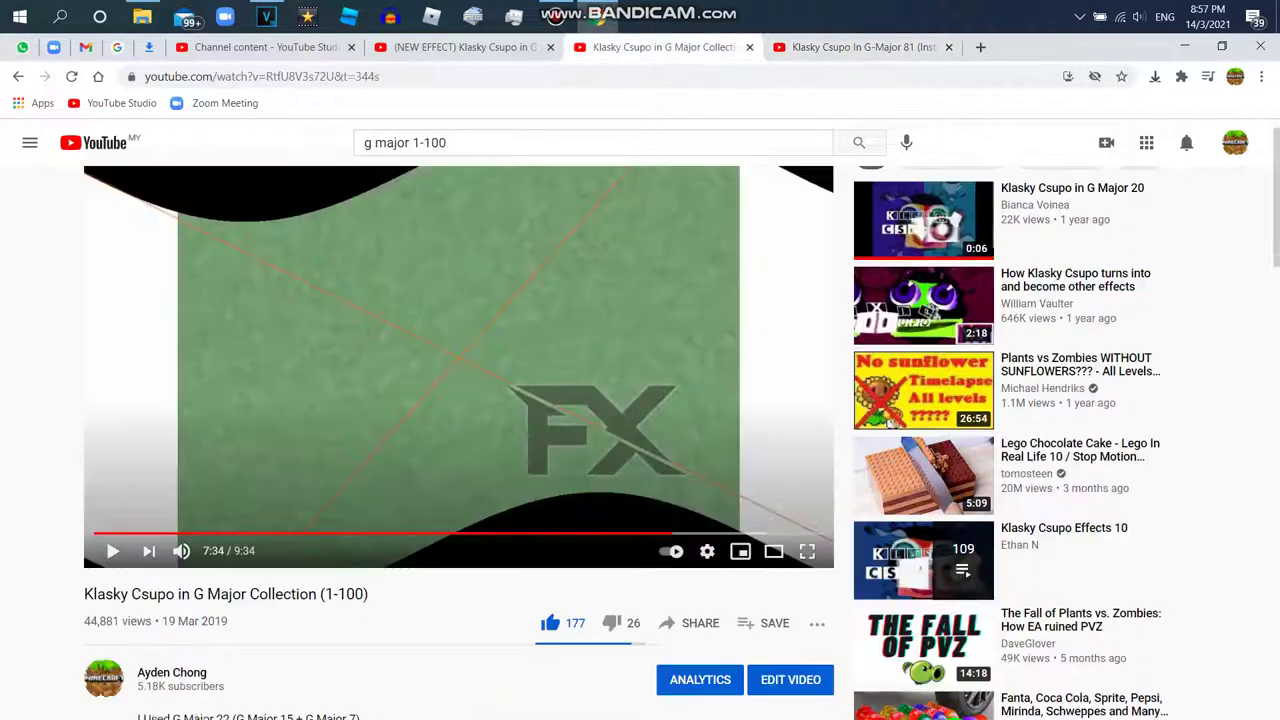
key("space")
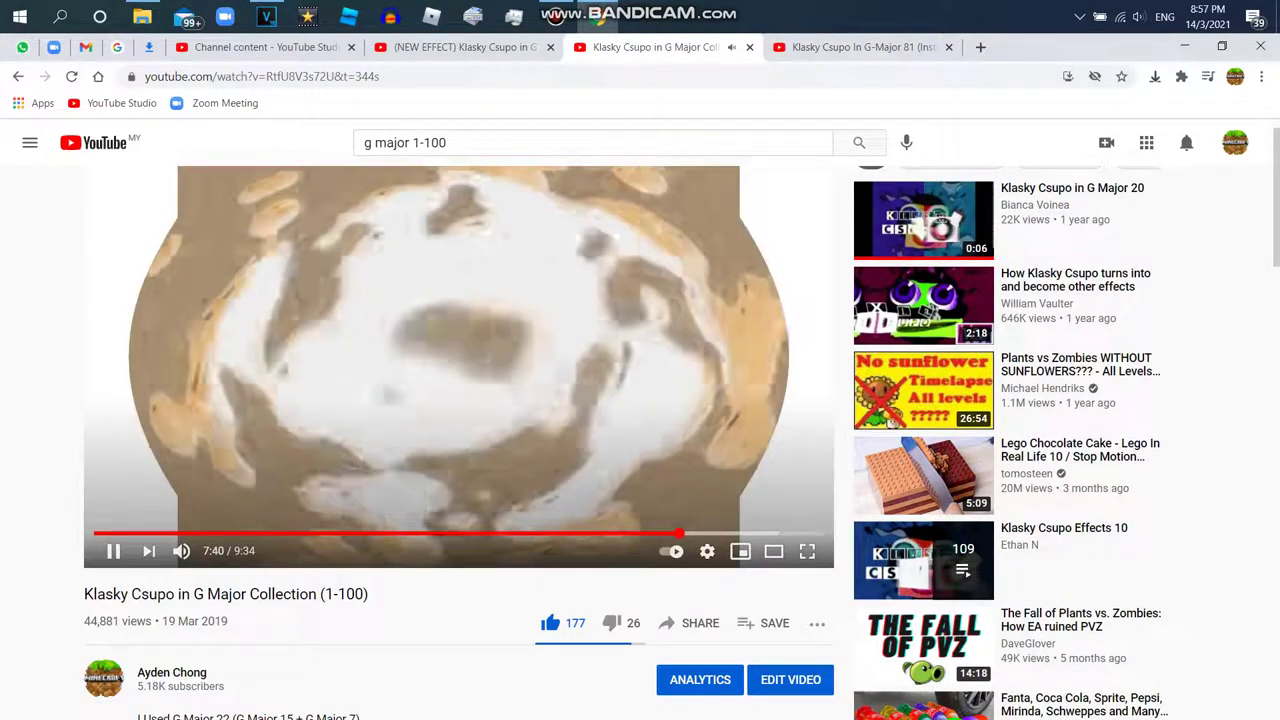
key("space")
key("alt+Tab")
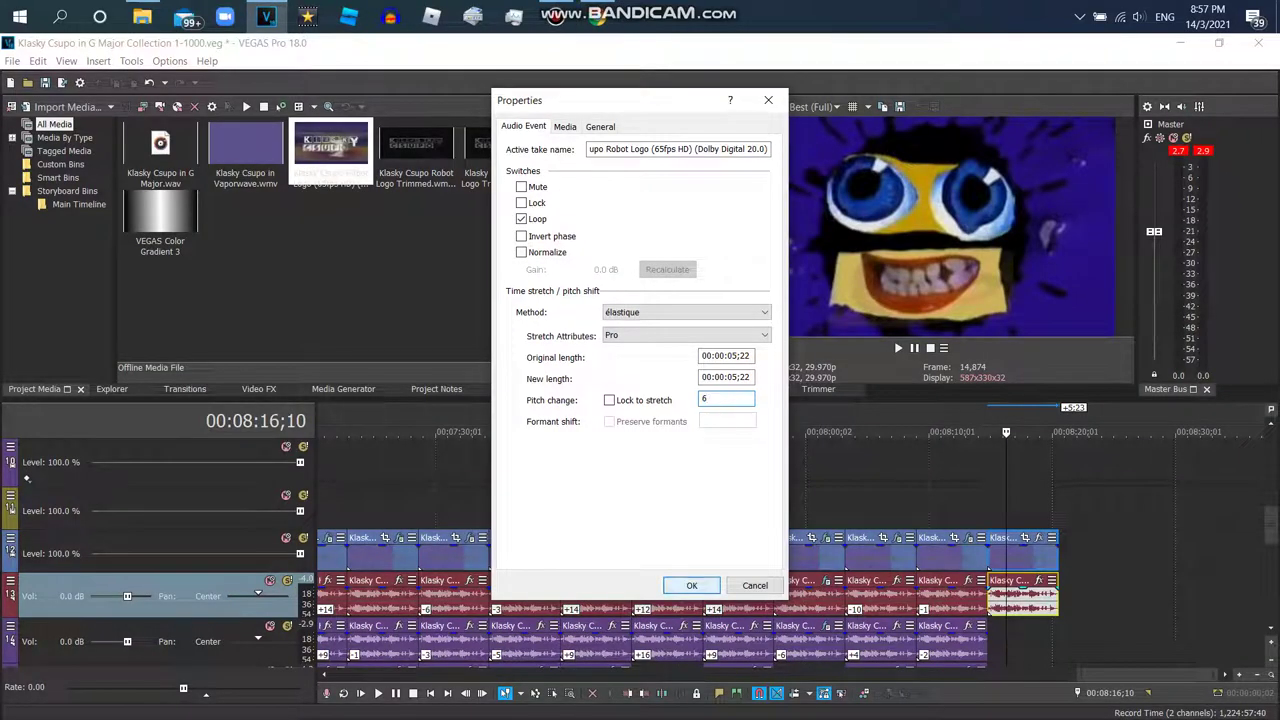
Step: Apply a pitch change of 6 to the new clip's audio event, and add its audio again on the second audio track without the extra video
key("Return")
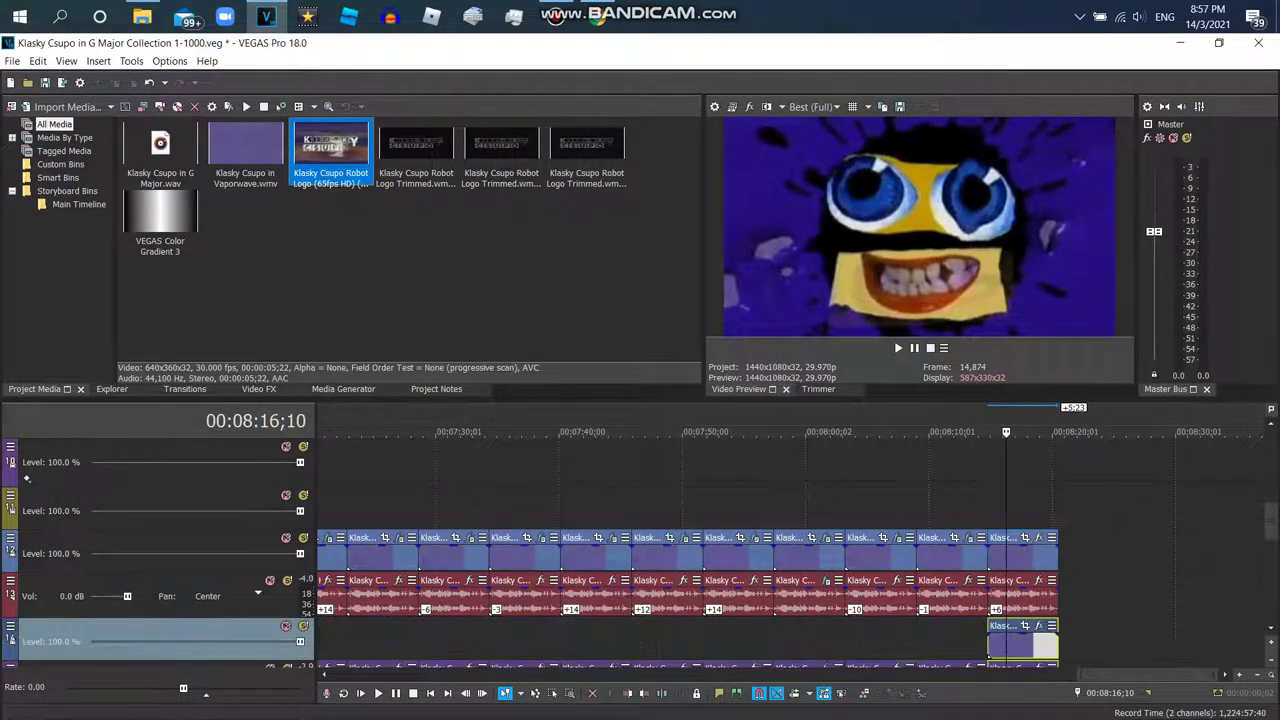
right_click(988, 645)
left_click(1040, 470)
Step: Set the new event on the second audio track to élastique with Soloist (Speech) stretch attributes and a pitch change of -7
right_click(1030, 645)
left_click(1070, 710)
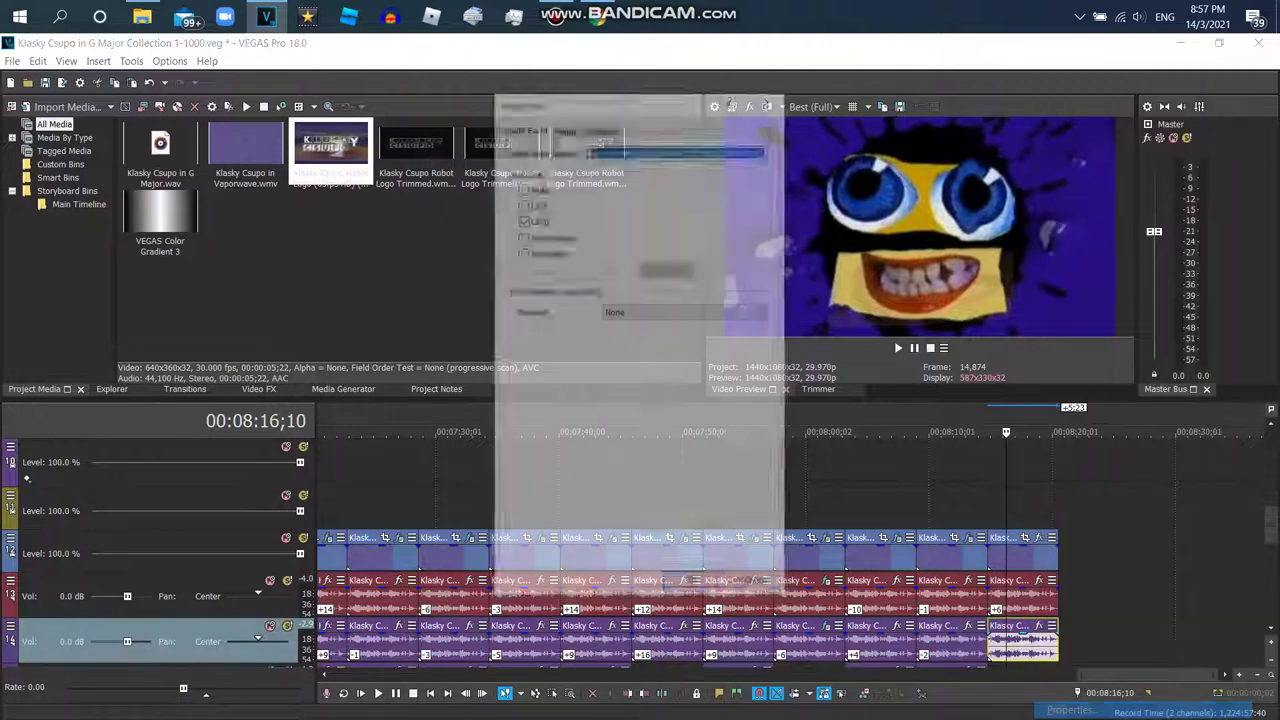
left_click(686, 312)
left_click(640, 334)
left_click(686, 335)
left_click(640, 348)
left_click(686, 335)
left_click(636, 381)
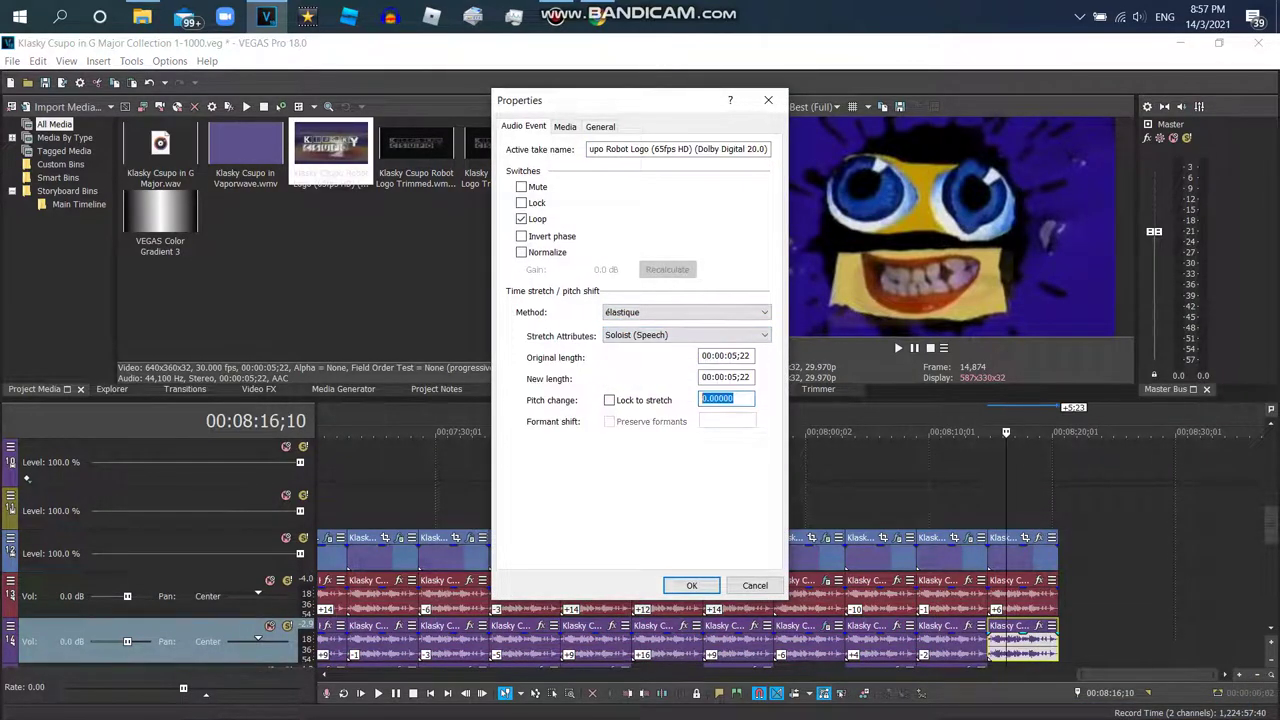
key("Return")
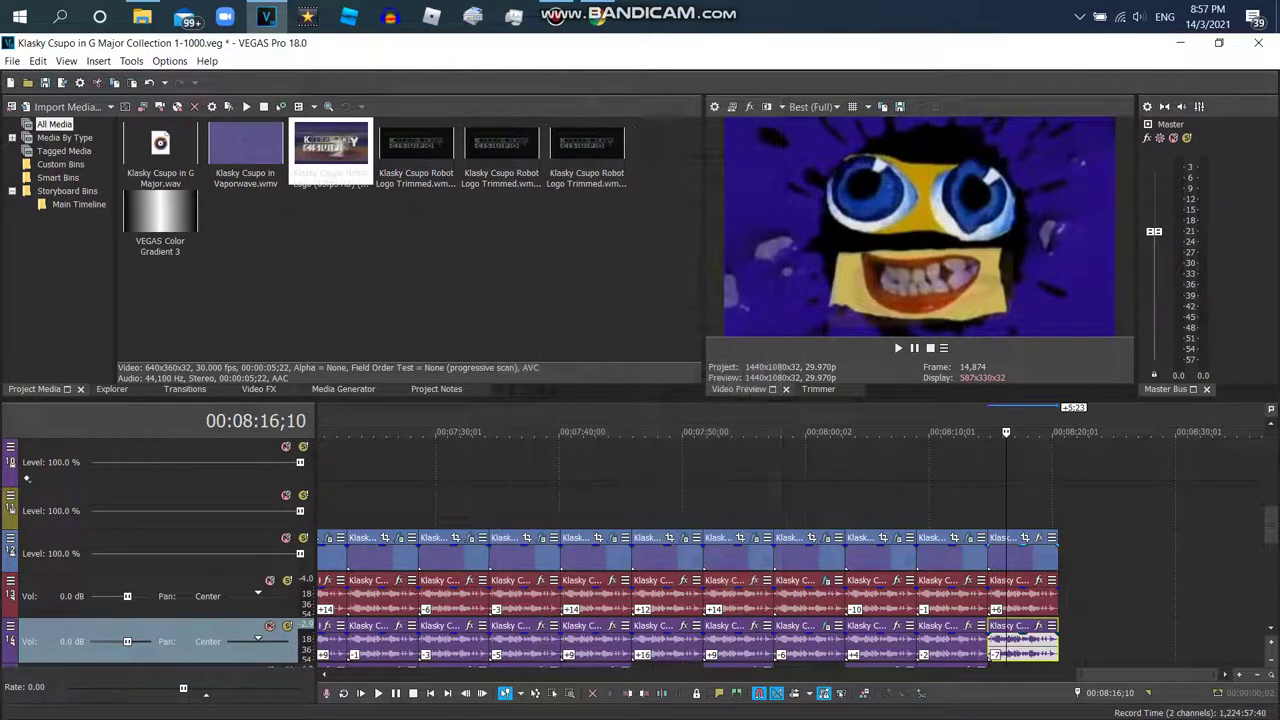
Step: Add the Invert effect with its default preset to the last video event's FX chain
left_click(1039, 538)
left_click_drag(426, 561, 667, 561)
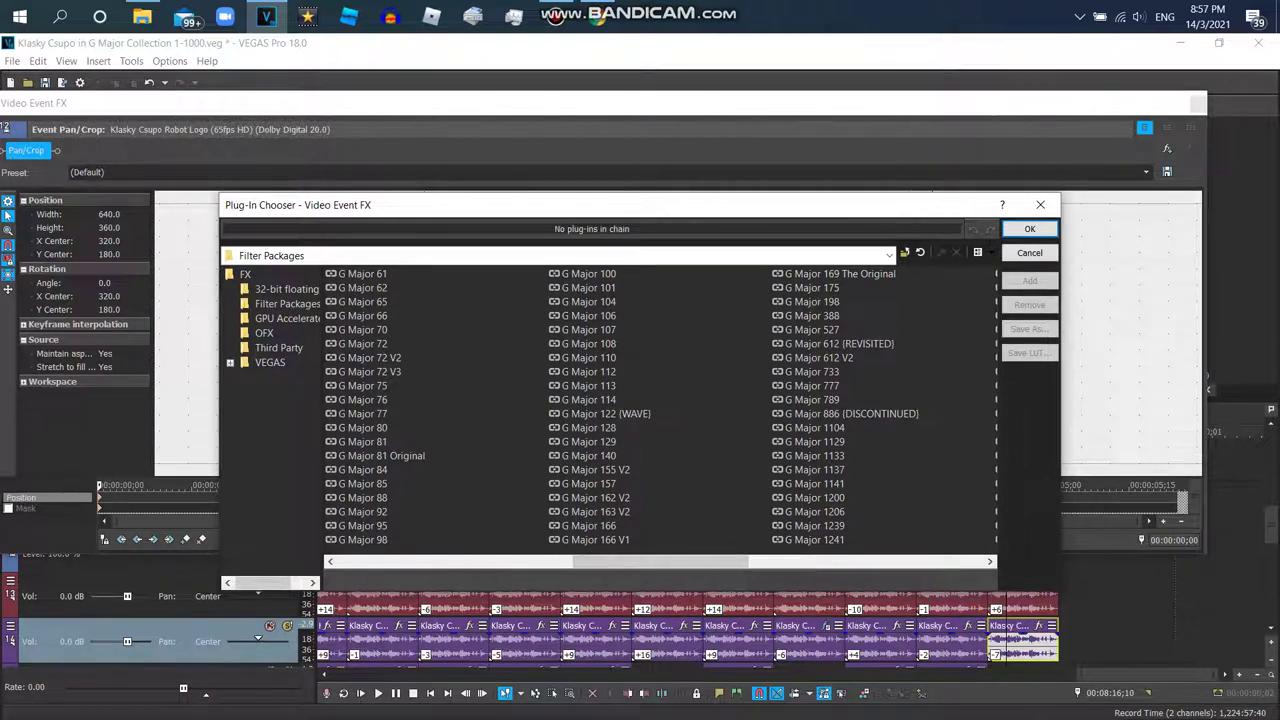
left_click(1040, 204)
left_click_drag(700, 103, 716, 425)
left_click(258, 389)
scroll(90, 248, "down", 5)
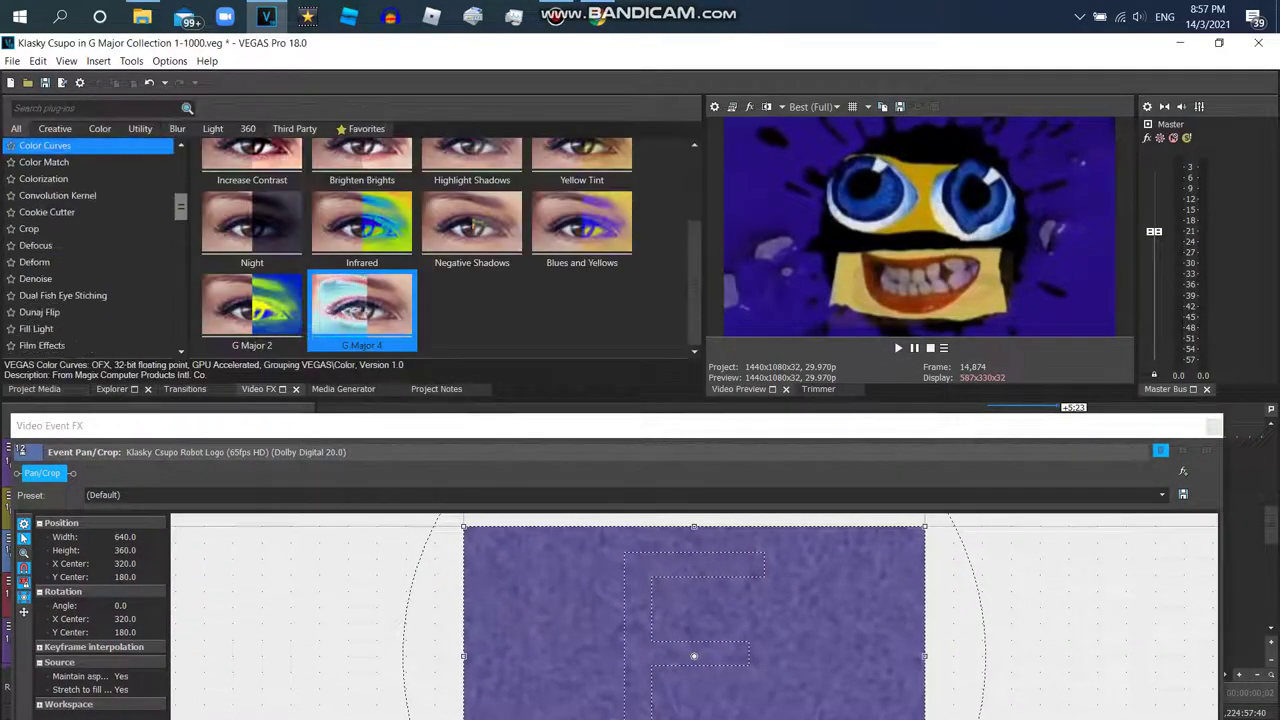
scroll(90, 248, "down", 2)
left_click(30, 318)
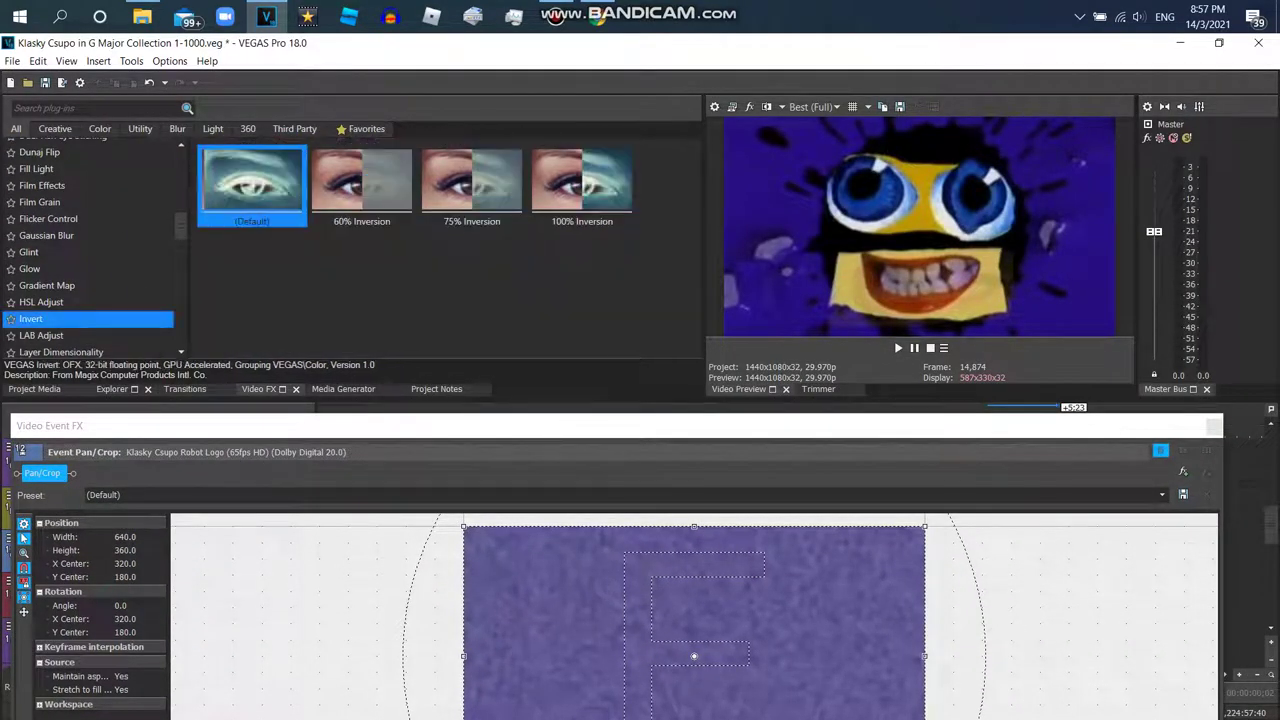
left_click_drag(252, 185, 600, 600)
Step: Add HSL Adjust with the Luig Group preset to the last video event
left_click(40, 302)
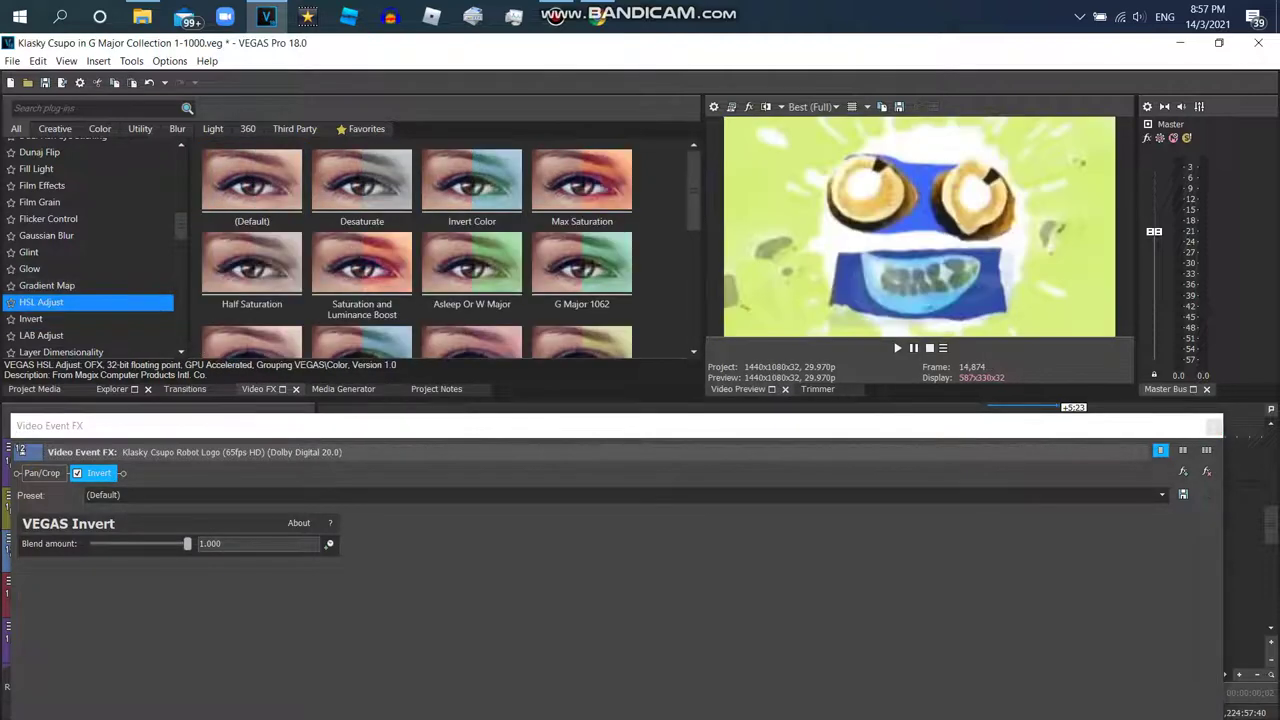
scroll(445, 250, "down", 3)
scroll(445, 250, "down", 3)
double_click(582, 230)
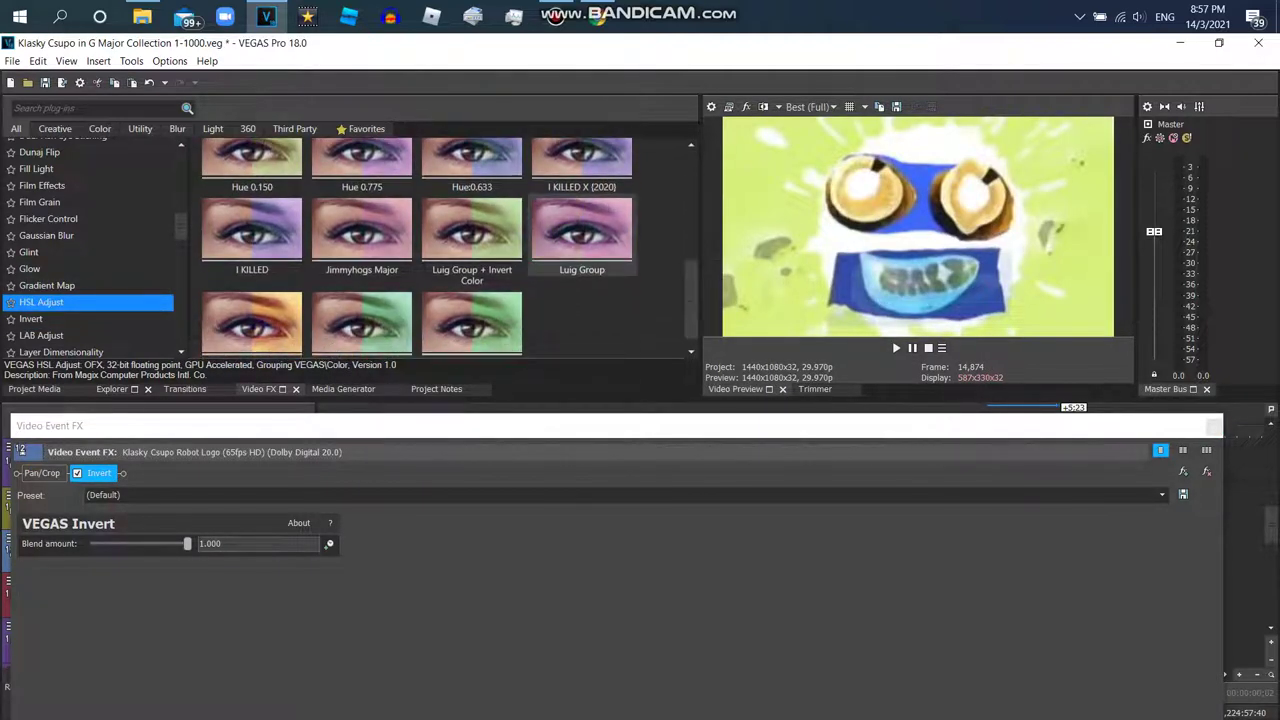
Step: Add the default Spherize effect to the last video event and return to the project media and timeline
scroll(90, 250, "down", 10)
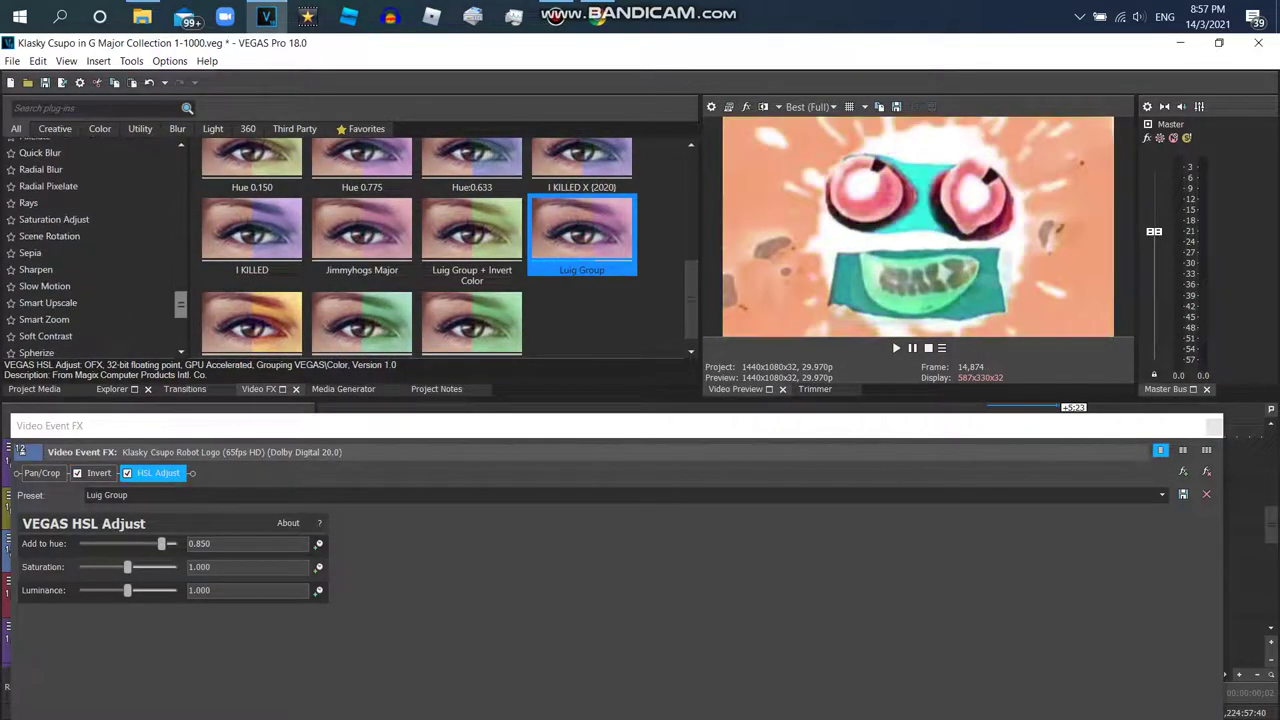
left_click(36, 281)
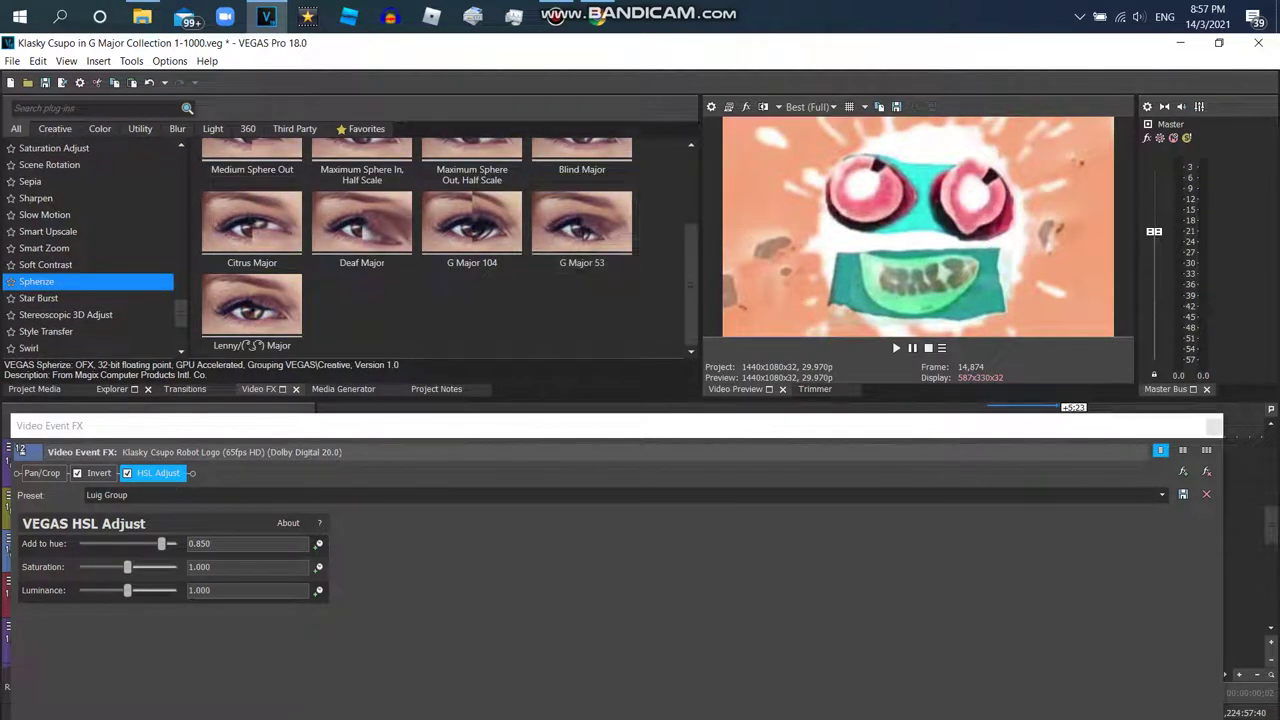
scroll(250, 200, "up", 3)
double_click(228, 180)
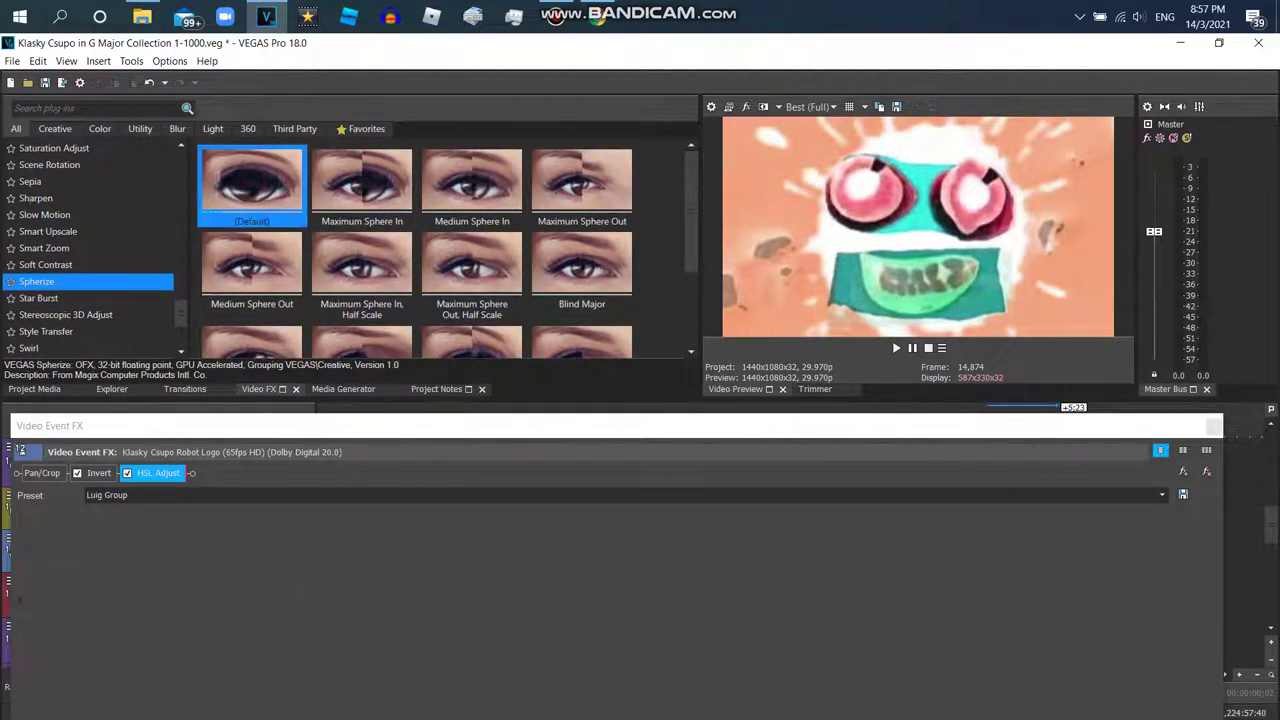
left_click(27, 478)
key("alt+1")
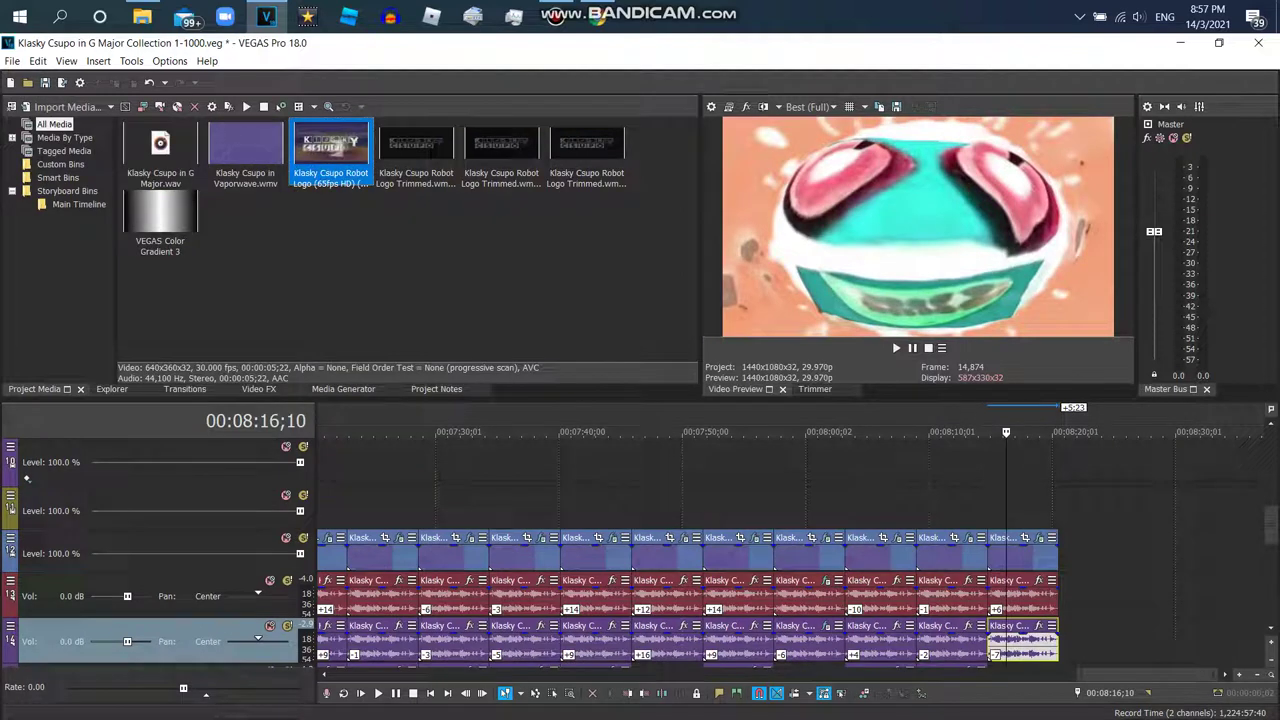
Step: Copy the earlier clip whose audio layers are pitched +14, +9 and -10, and paste it directly after the last clip
scroll(27, 478, "down", 2)
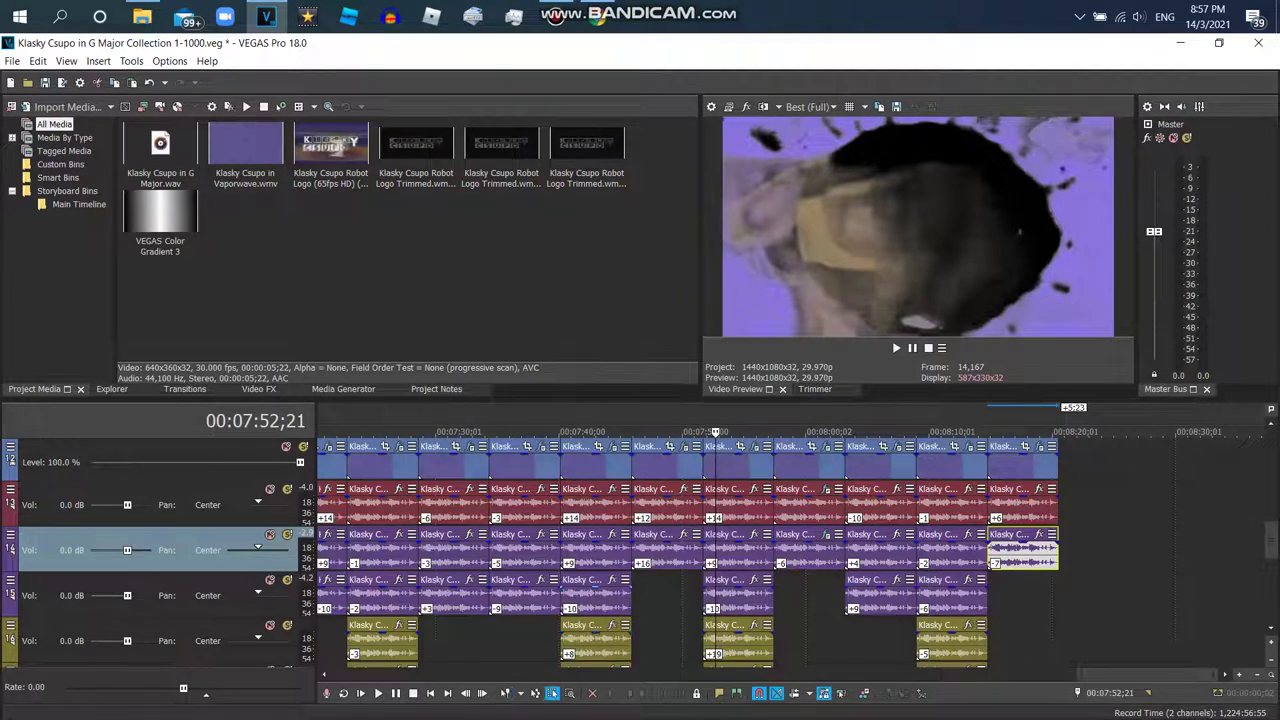
left_click(597, 550)
right_click(597, 550)
left_click(650, 251)
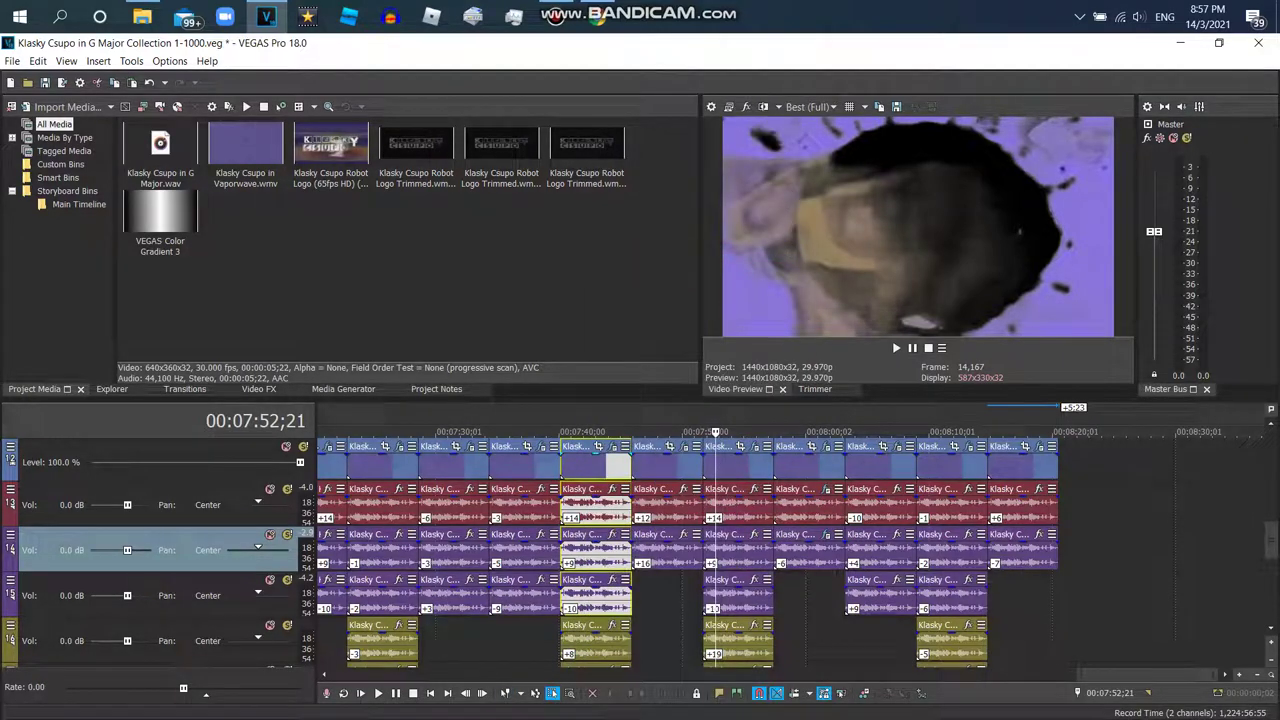
left_click(1077, 465)
right_click(1077, 465)
left_click(1120, 131)
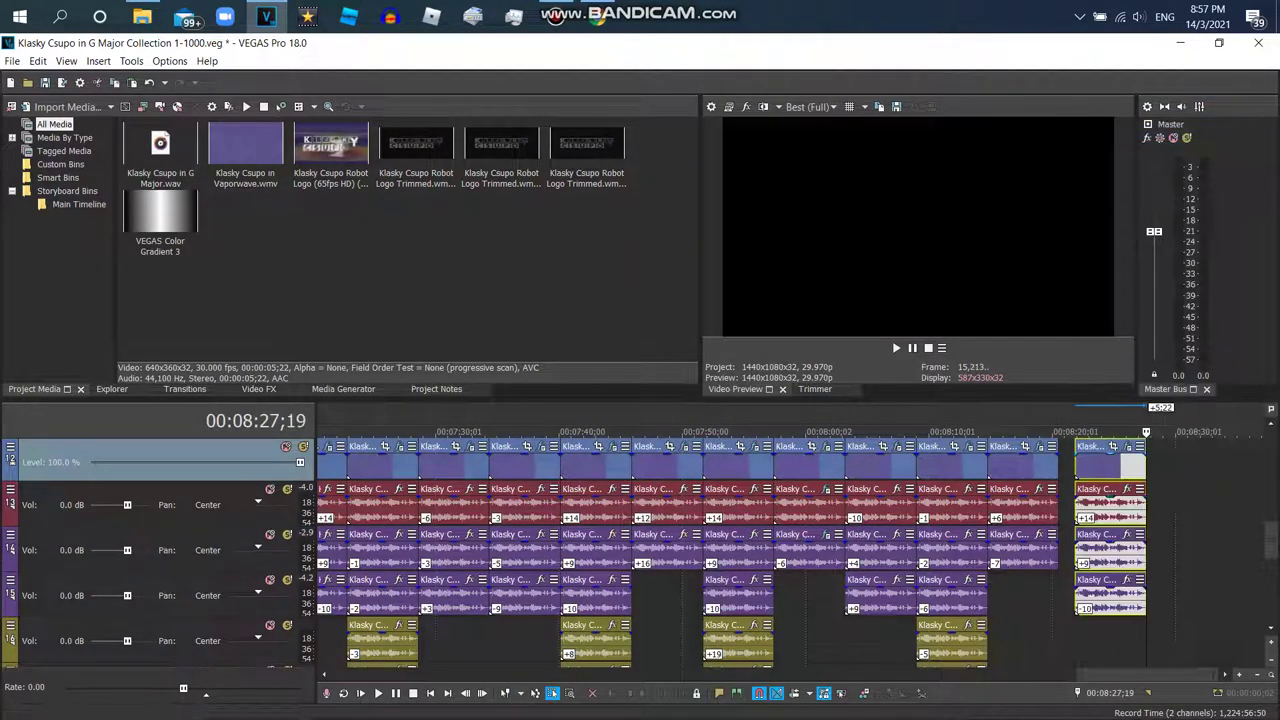
left_click_drag(1110, 465, 1094, 465)
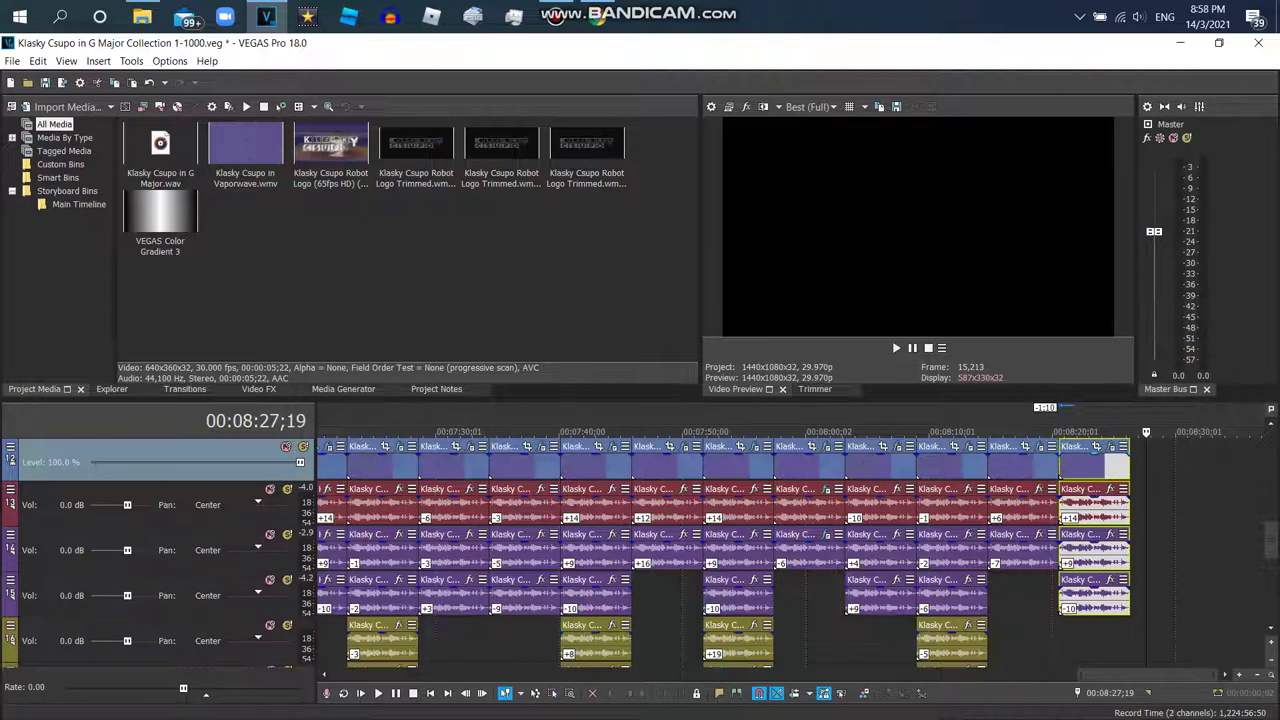
Step: Remove three effects from the pasted video event's FX chain and close the Video Event FX window
left_click(1110, 447)
left_click(112, 473)
left_click(1207, 471)
left_click(1207, 471)
left_click(1207, 471)
left_click(1214, 426)
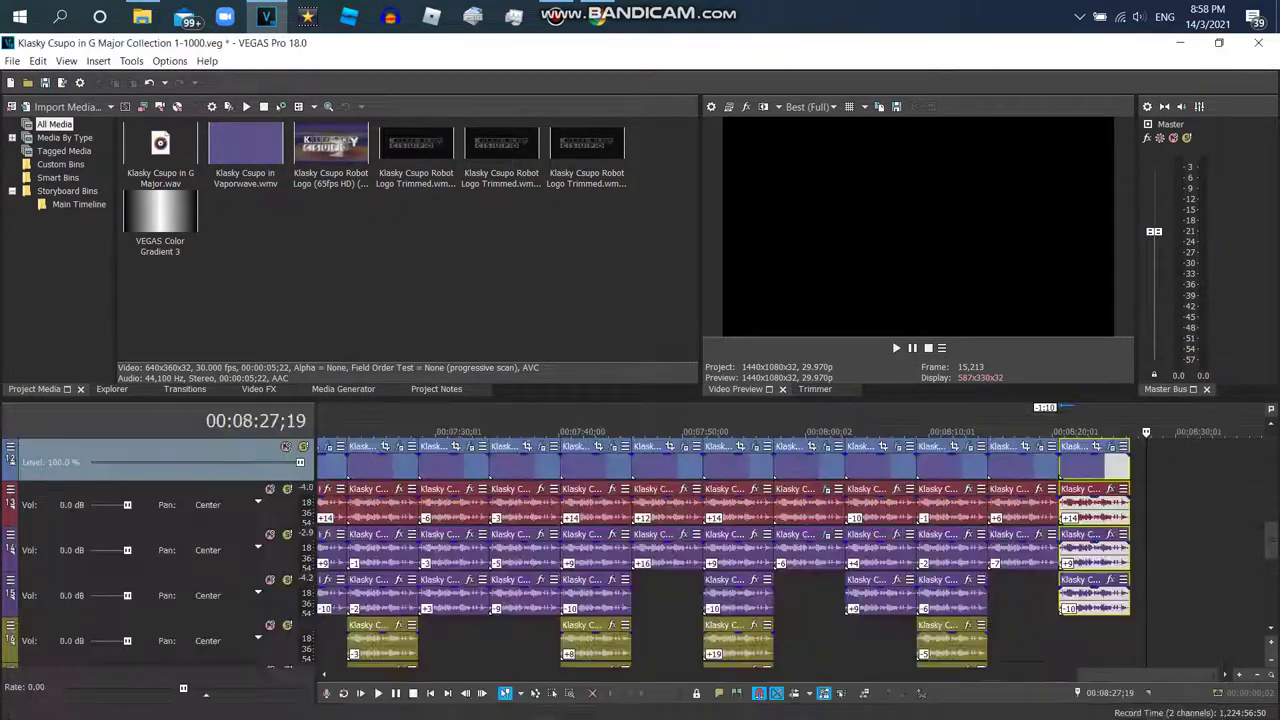
Step: Copy the last clip together with its three audio layers and paste the copy a little after it on the timeline
right_click(1100, 462)
left_click(1120, 251)
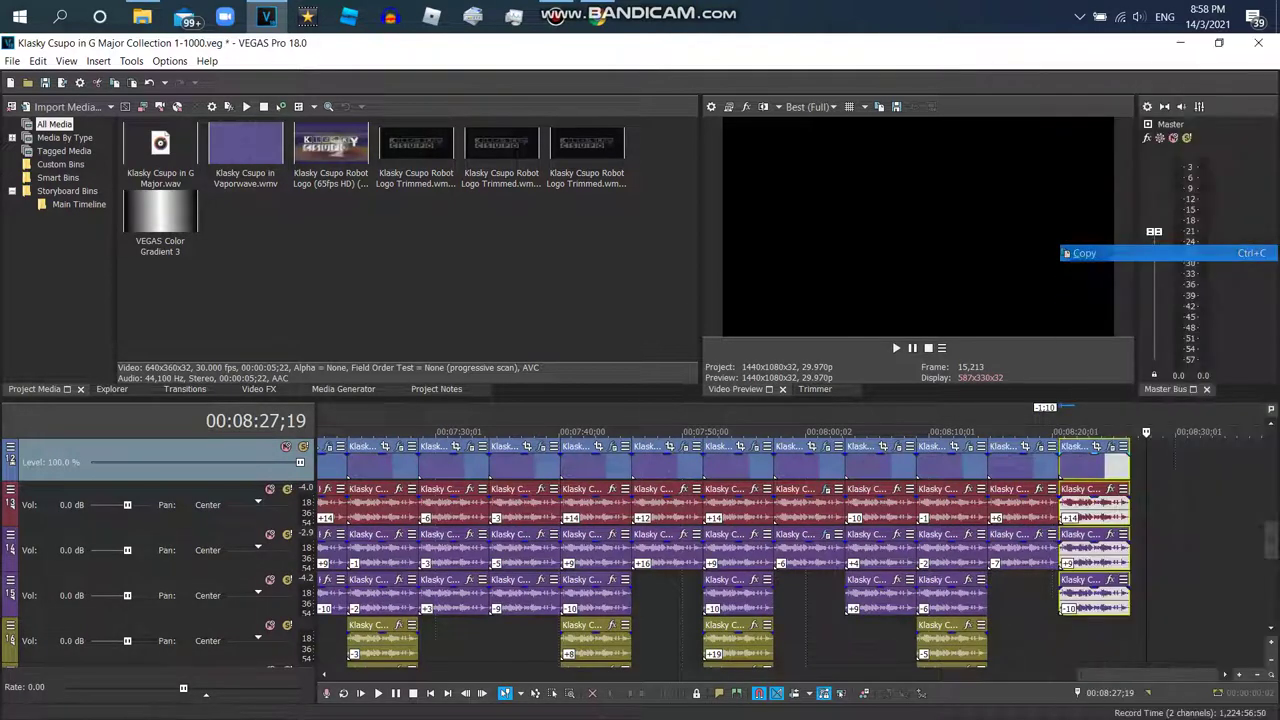
right_click(1140, 463)
left_click(1106, 123)
left_click(1140, 463)
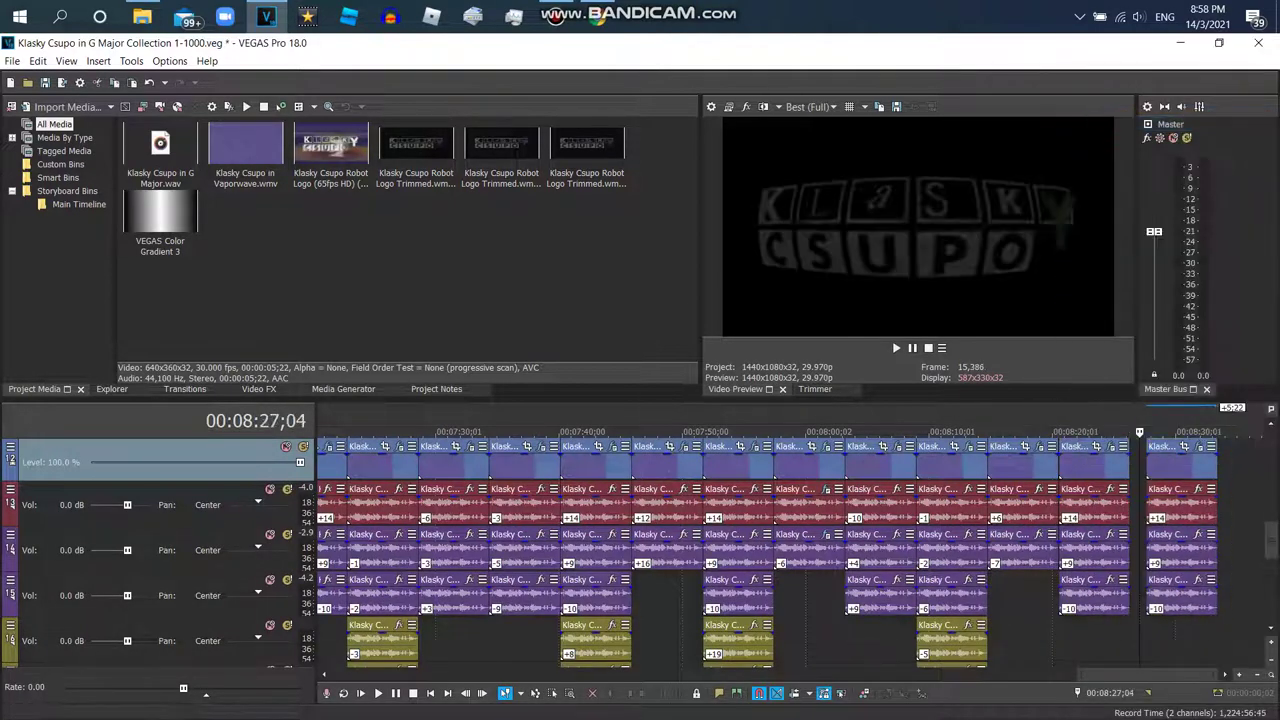
Step: Put the copy's video event on a separate video track and delete that track, keeping only the three audio events
right_click(1140, 463)
left_click(1134, 296)
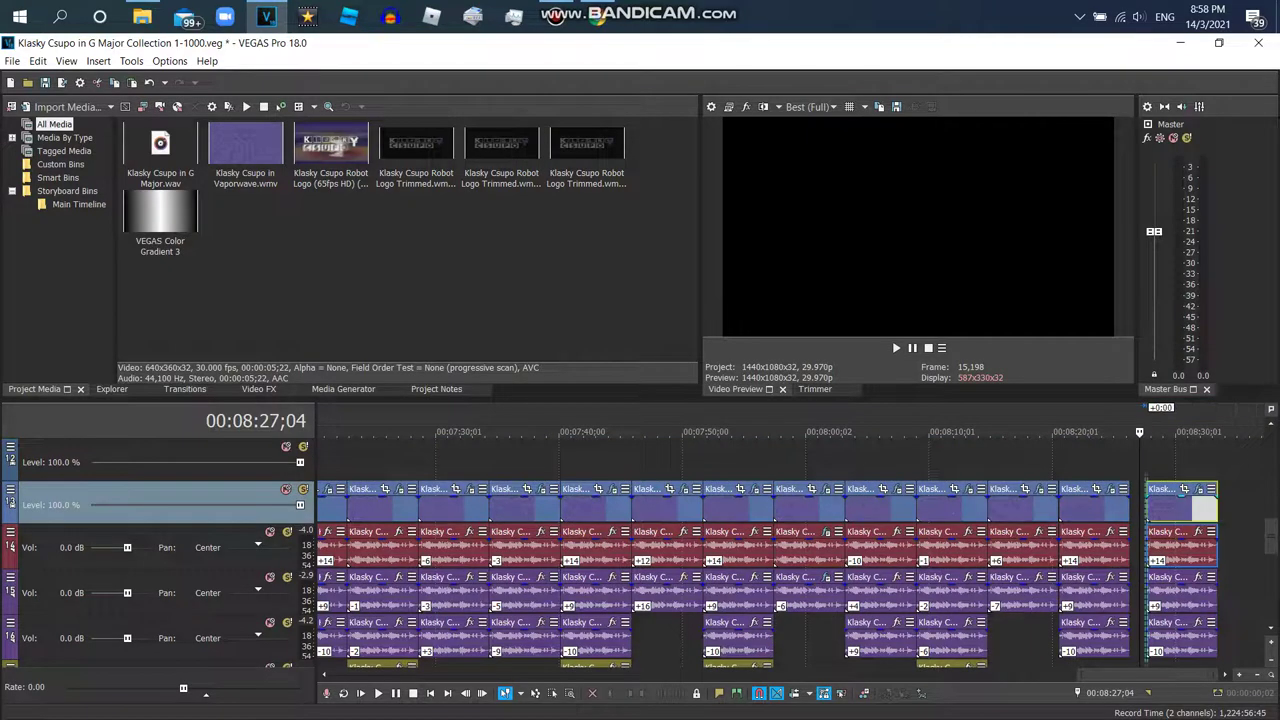
left_click(1180, 462)
right_click(1180, 462)
left_click(1130, 317)
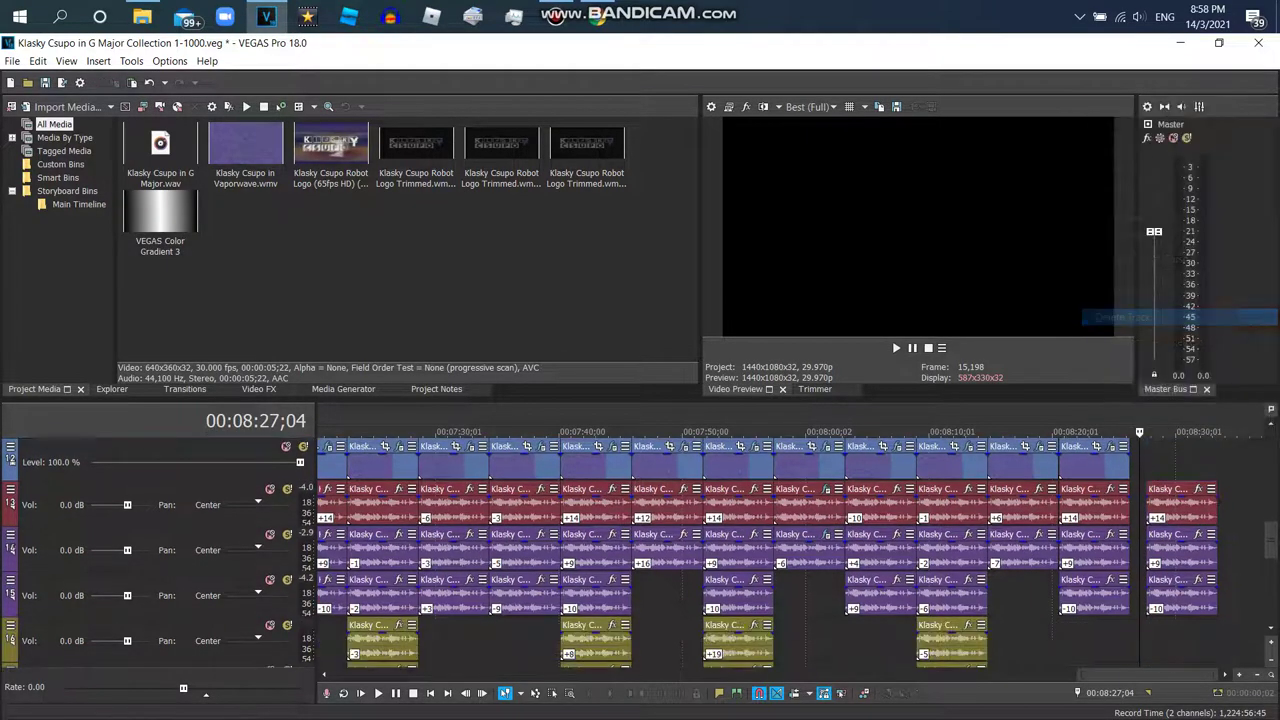
right_click(1180, 548)
left_click(1117, 527)
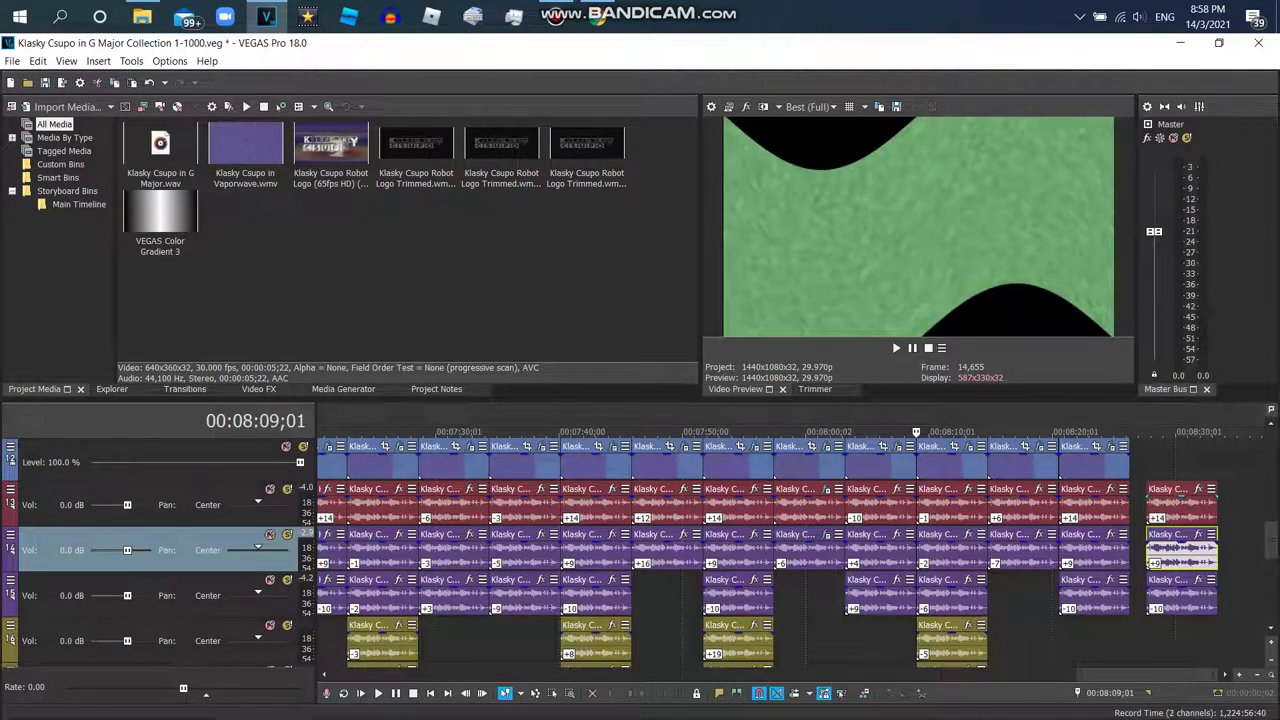
Step: Set the pitch change of the copied audio event on the first audio track to 12
right_click(1182, 503)
left_click(1090, 703)
double_click(720, 398)
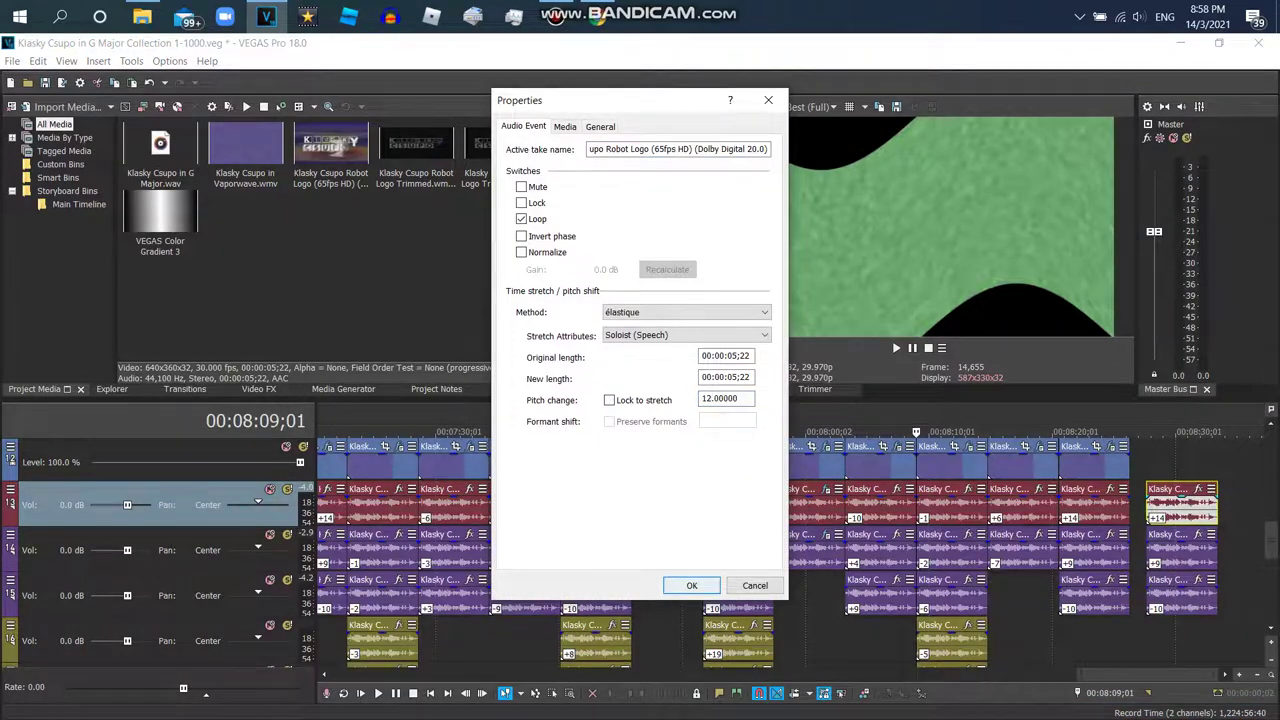
key("Return")
Step: Set the pitch change of the copied audio event on the second audio track to 7
right_click(1182, 548)
left_click(1090, 703)
double_click(718, 398)
type("7")
key("Return")
Step: Set the pitch change of the copied audio event on the third audio track to -8
right_click(1182, 590)
left_click(1090, 651)
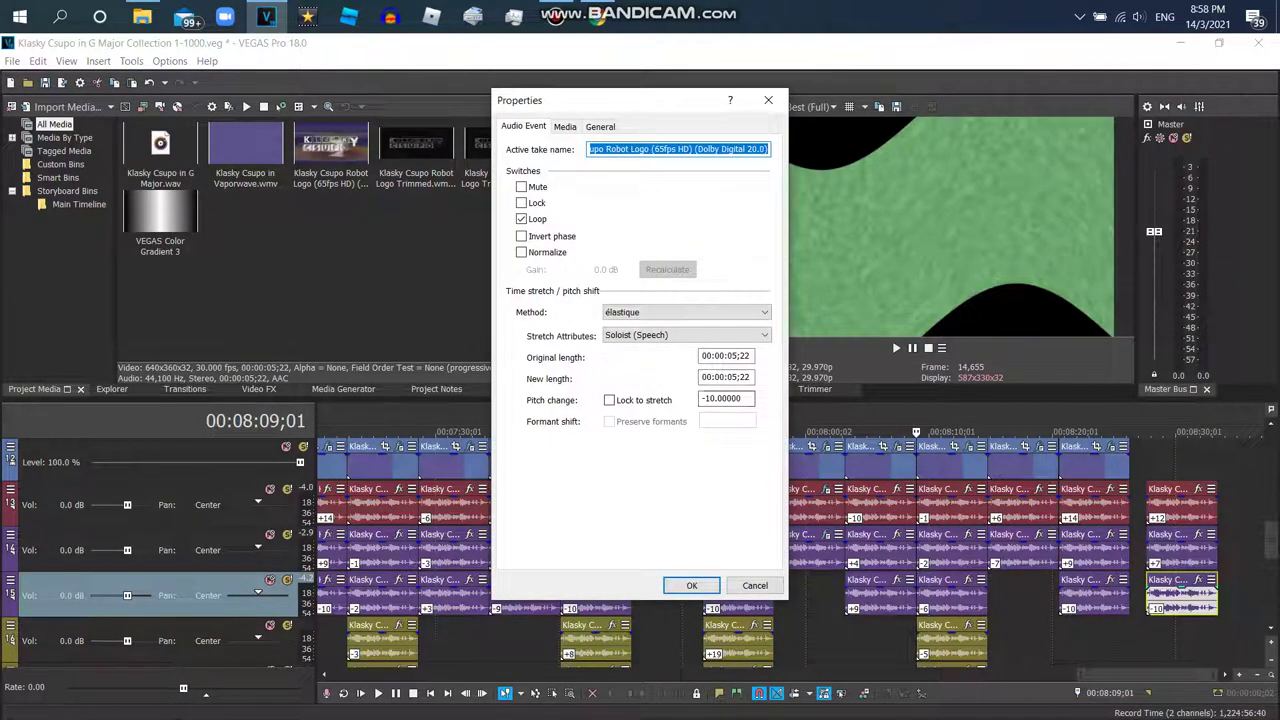
double_click(718, 398)
type("-8")
key("Return")
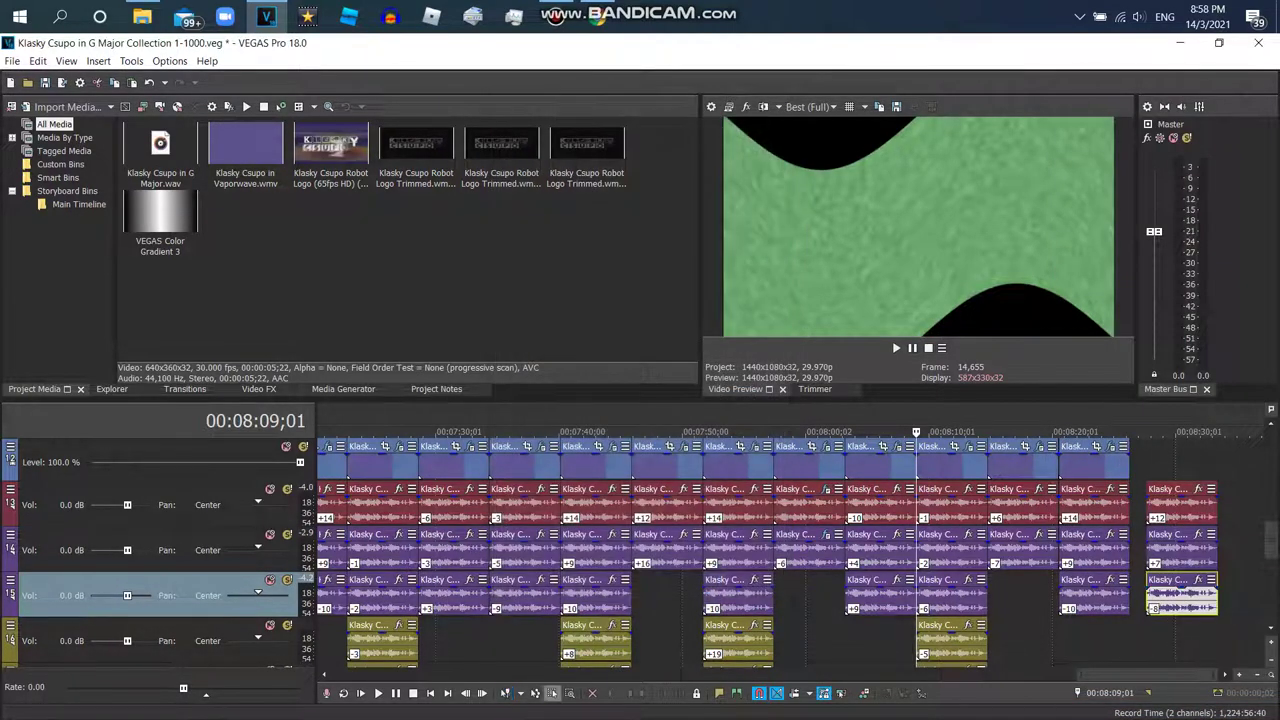
Step: Move the three copied audio events together under the last clip, starting on the fourth audio track
left_click(1180, 550, "ctrl")
left_click(1180, 505, "ctrl")
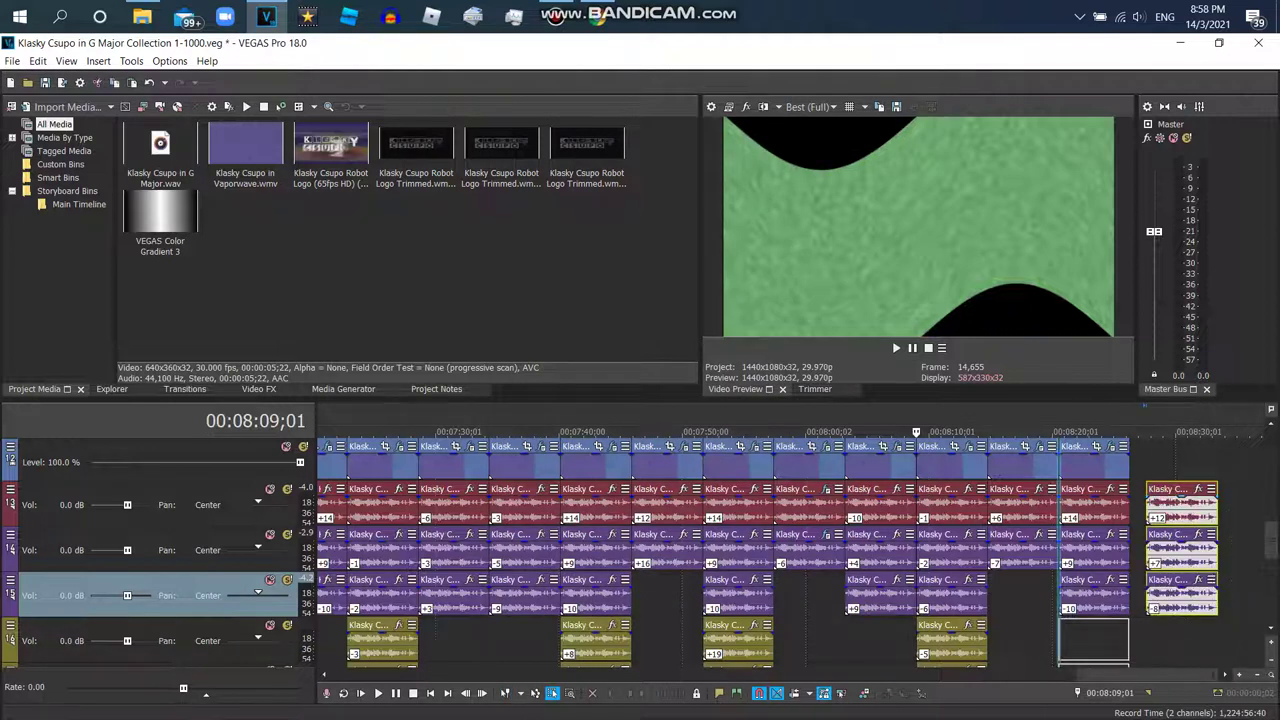
left_click_drag(1180, 595, 1094, 640)
left_click(1086, 432)
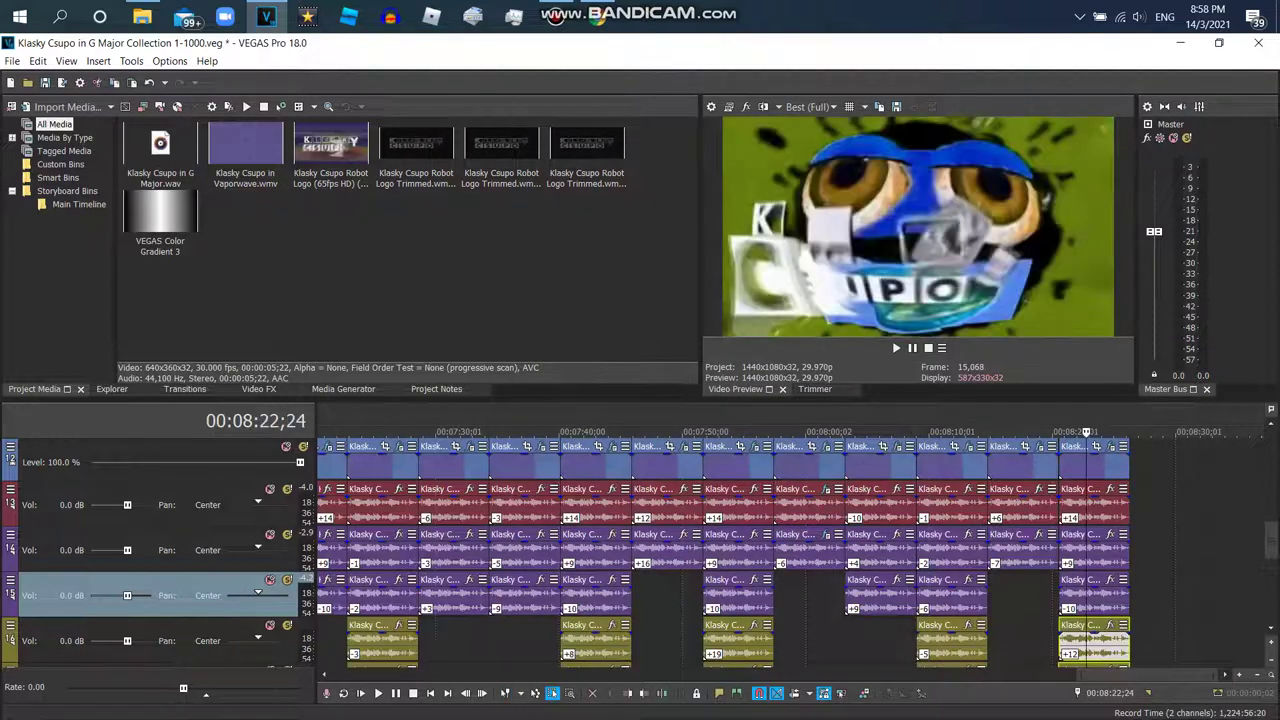
Step: Add the Klasky Csupo Robot Logo (65fps HD) media to the timeline directly after the last clip
scroll(720, 550, "right", 5)
left_click(330, 150)
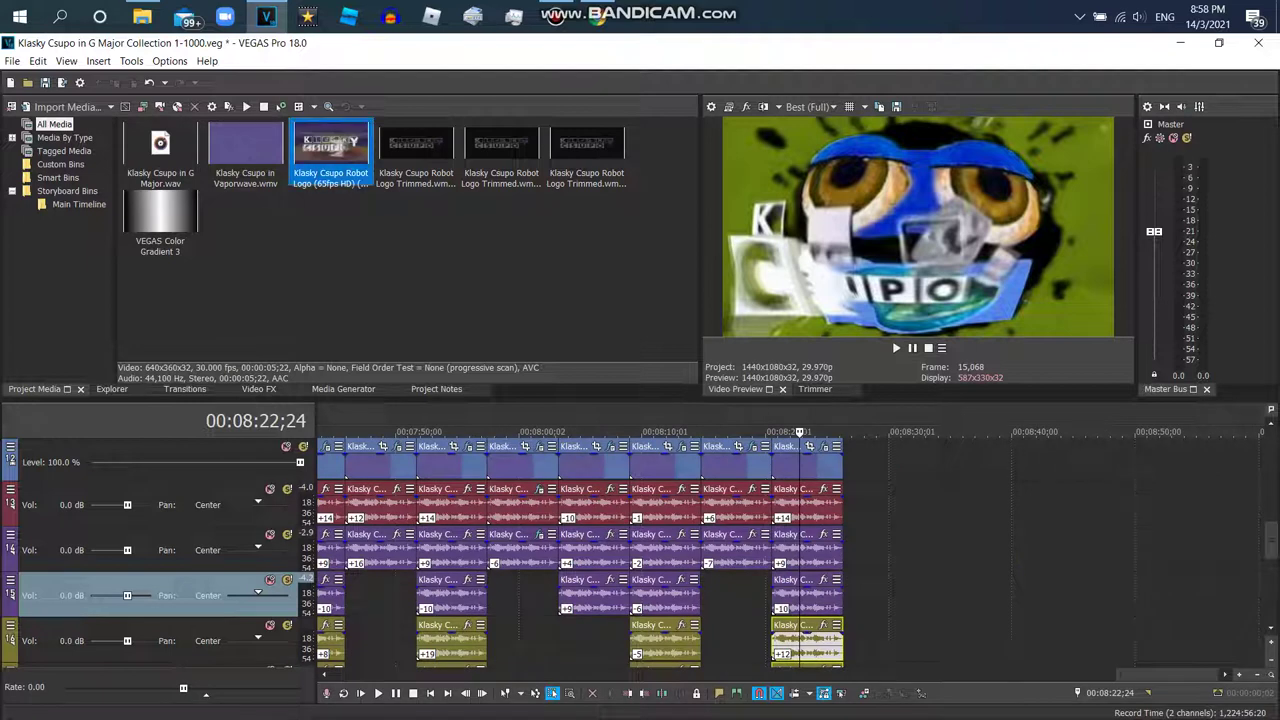
left_click_drag(845, 460, 845, 460)
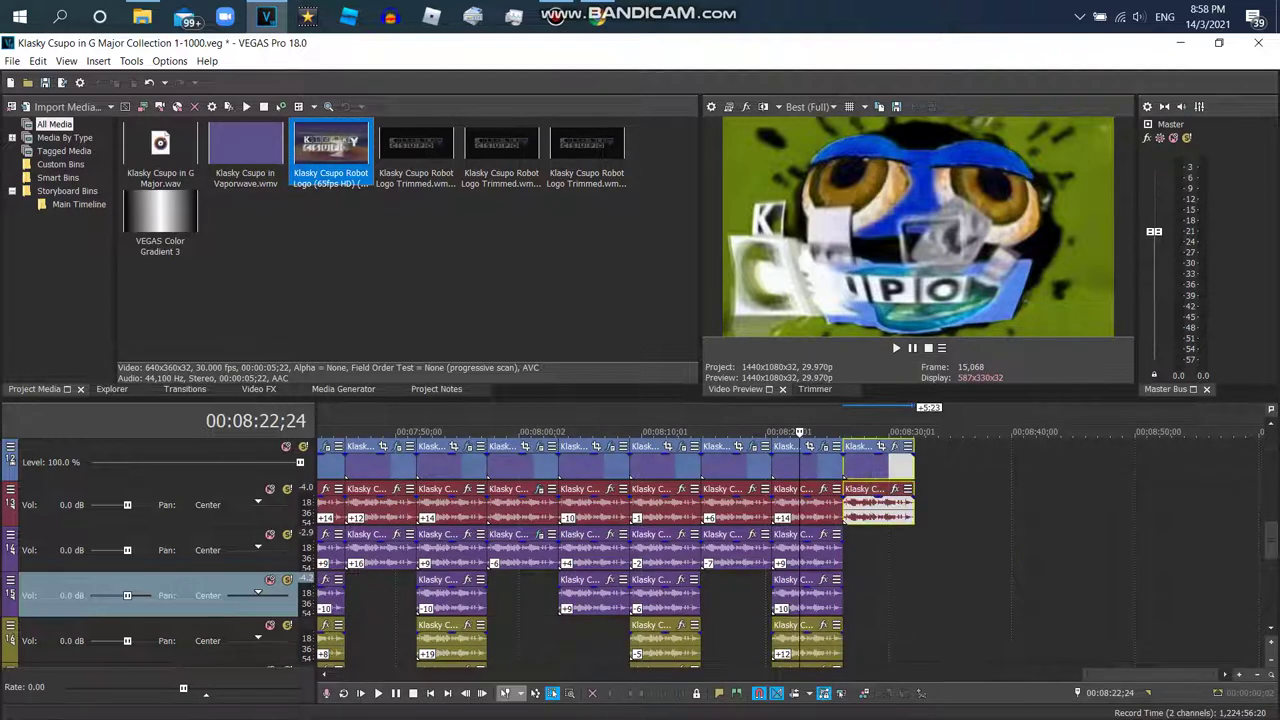
Step: Switch the editing tool and add the logo's audio on the second audio track under the new clip, removing the extra video
left_click(518, 693)
left_click(540, 586)
left_click_drag(330, 150, 868, 548)
right_click(840, 550)
left_click(886, 457)
Step: Enable pitch shifting on the new clip's first audio event, choose its stretch attributes and set the pitch change to 1
key("Down")
key("Down")
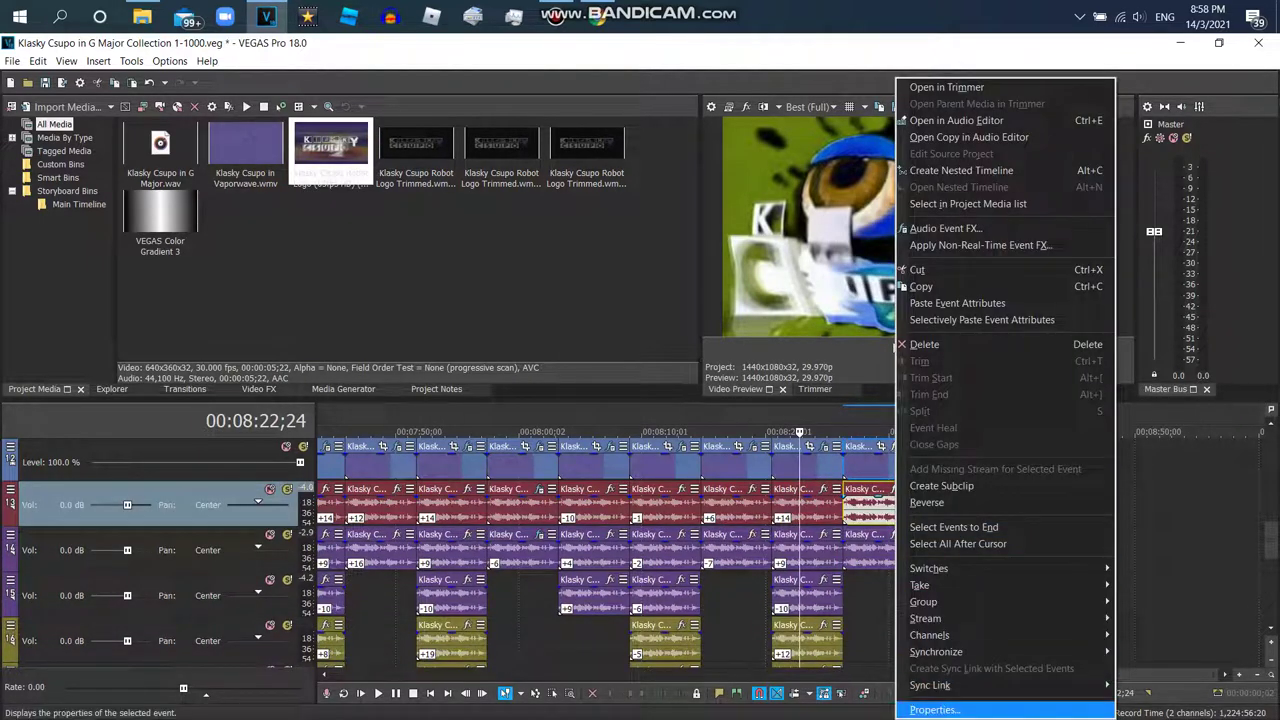
key("Return")
key("alt+Down")
key("Return")
key("Up")
key("Return")
key("Tab")
type("1")
key("shift+Tab")
key("shift+Tab")
key("shift+Tab")
key("alt+Down")
key("Down")
key("Down")
key("Return")
key("Return")
Step: Set the new clip's second audio event to élastique with Soloist (Speech) stretch attributes and a pitch change of 16
key("Down")
key("Menu")
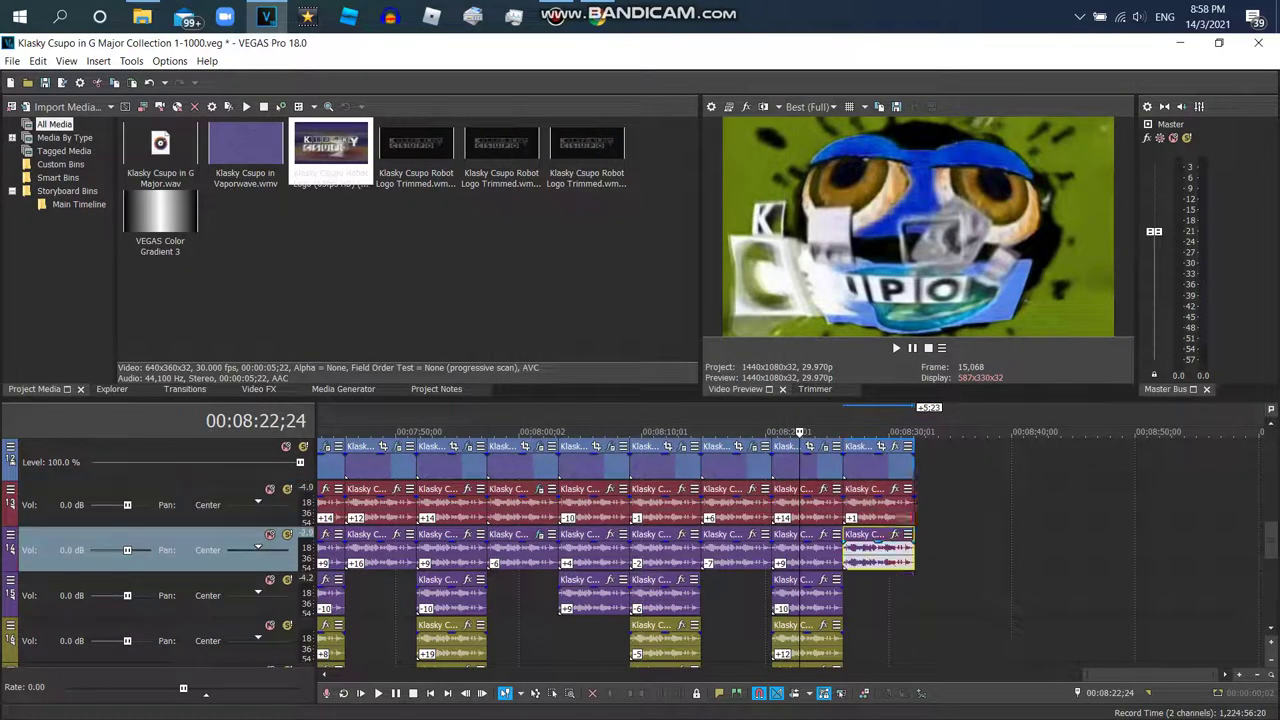
key("Down")
key("Down")
key("Return")
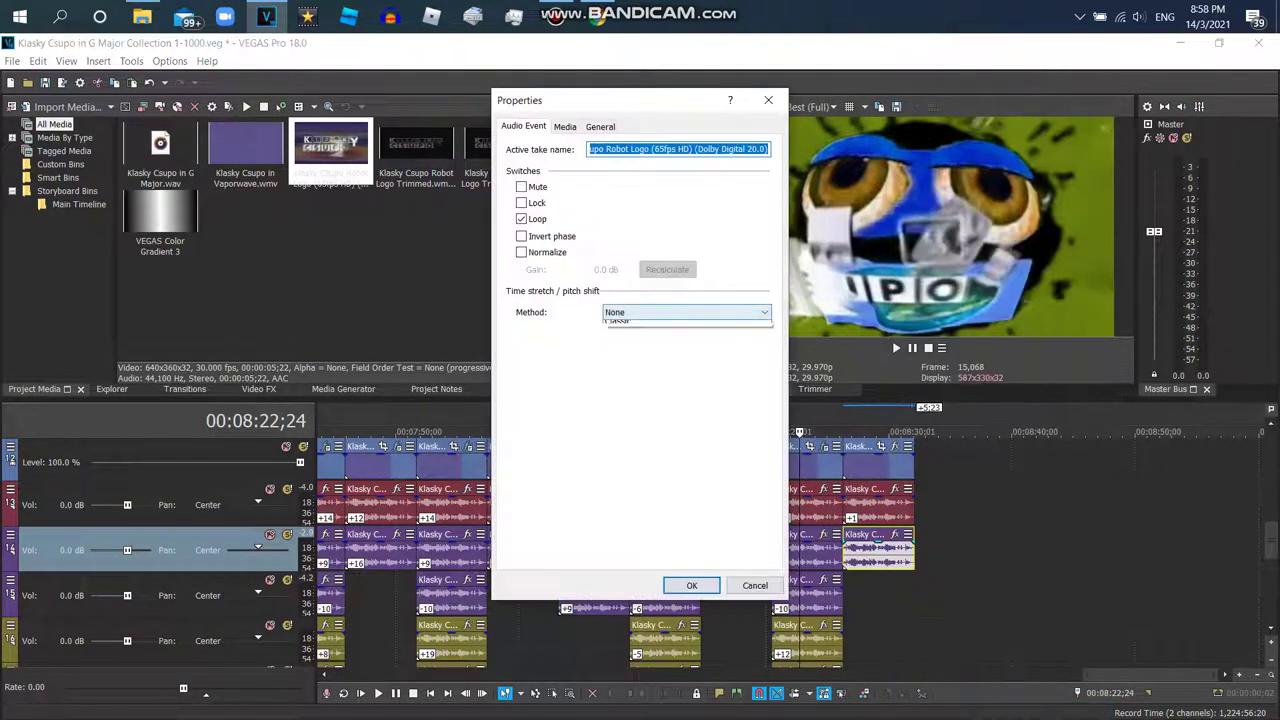
key("alt+Down")
key("Down")
key("Return")
key("Tab")
key("alt+Down")
key("Down")
key("Down")
key("Return")
key("Tab")
key("Tab")
key("Tab")
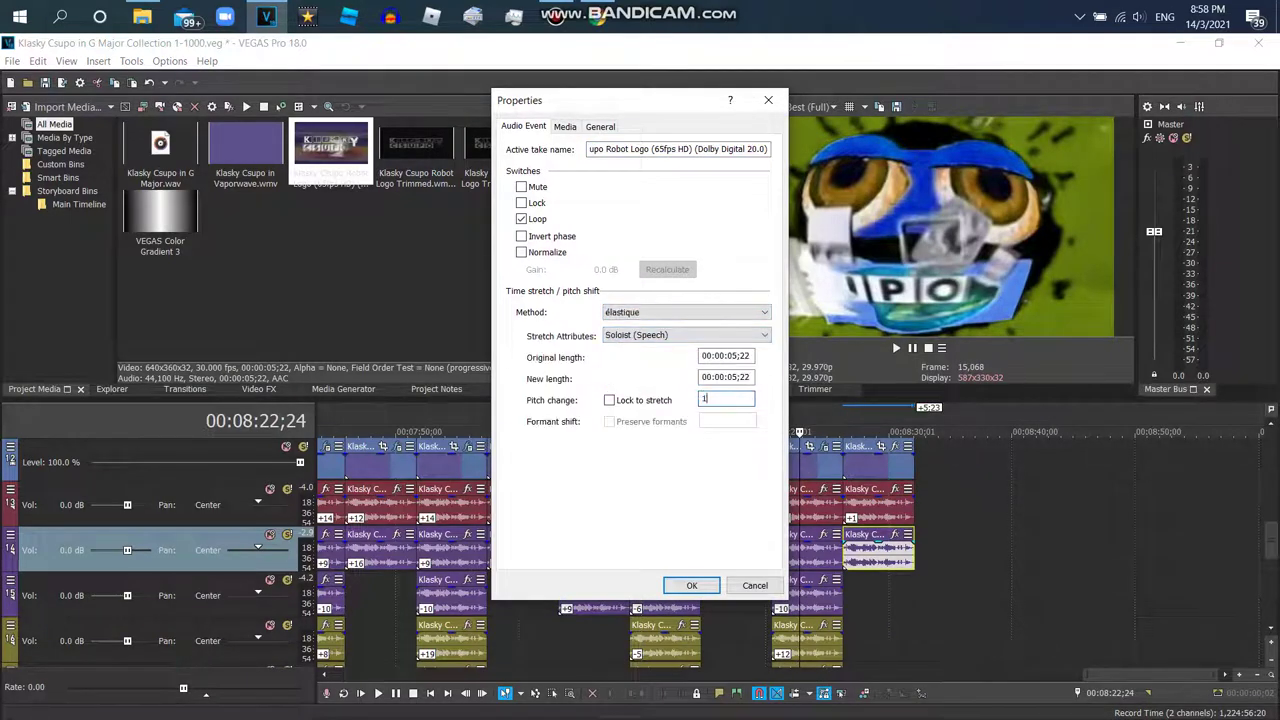
key("Return")
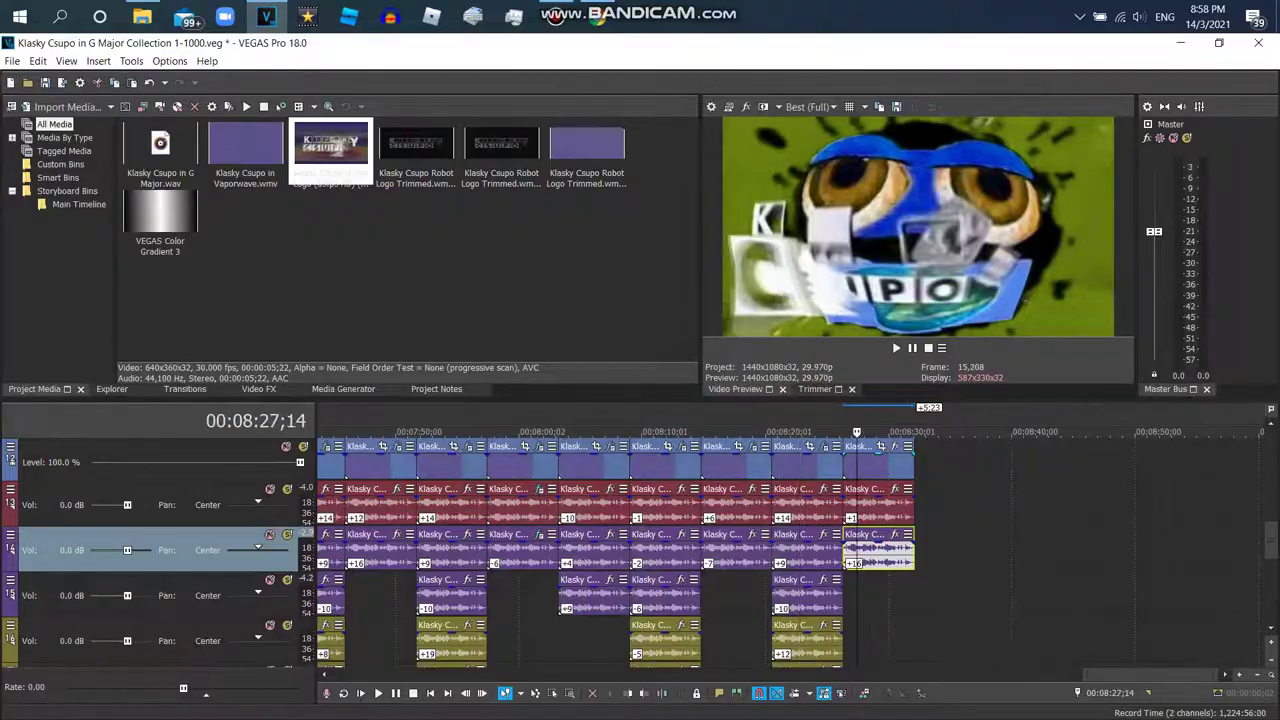
Step: Switch to YouTube, search for Klasky Csupo in the creator-named Major effect, and open the remade version's video
key("alt+Tab")
key("slash")
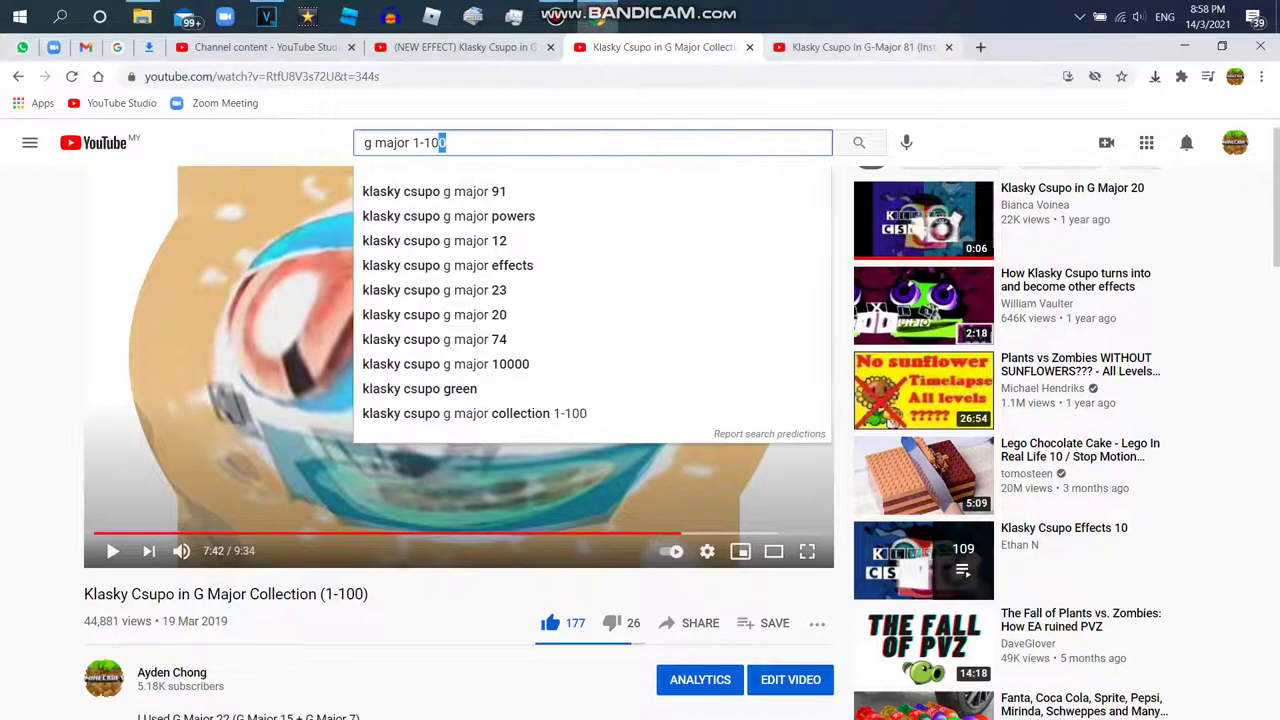
key("ctrl+Tab")
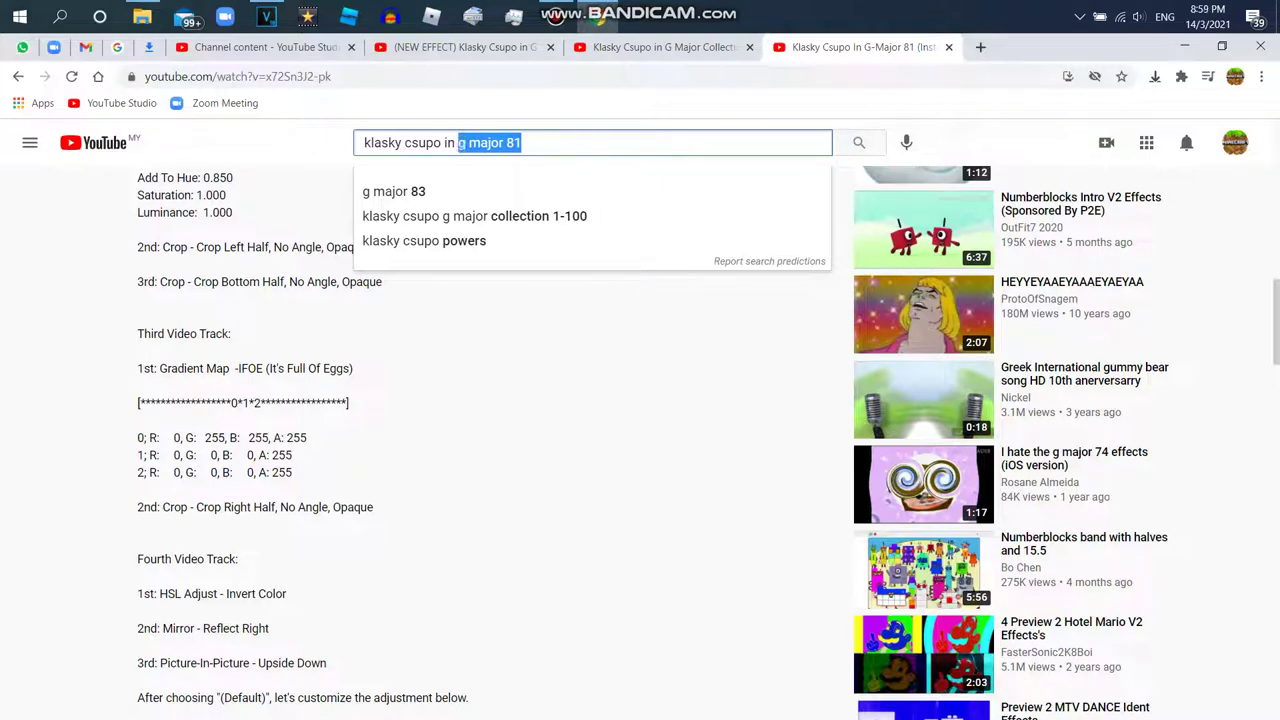
type("jayden galipo")
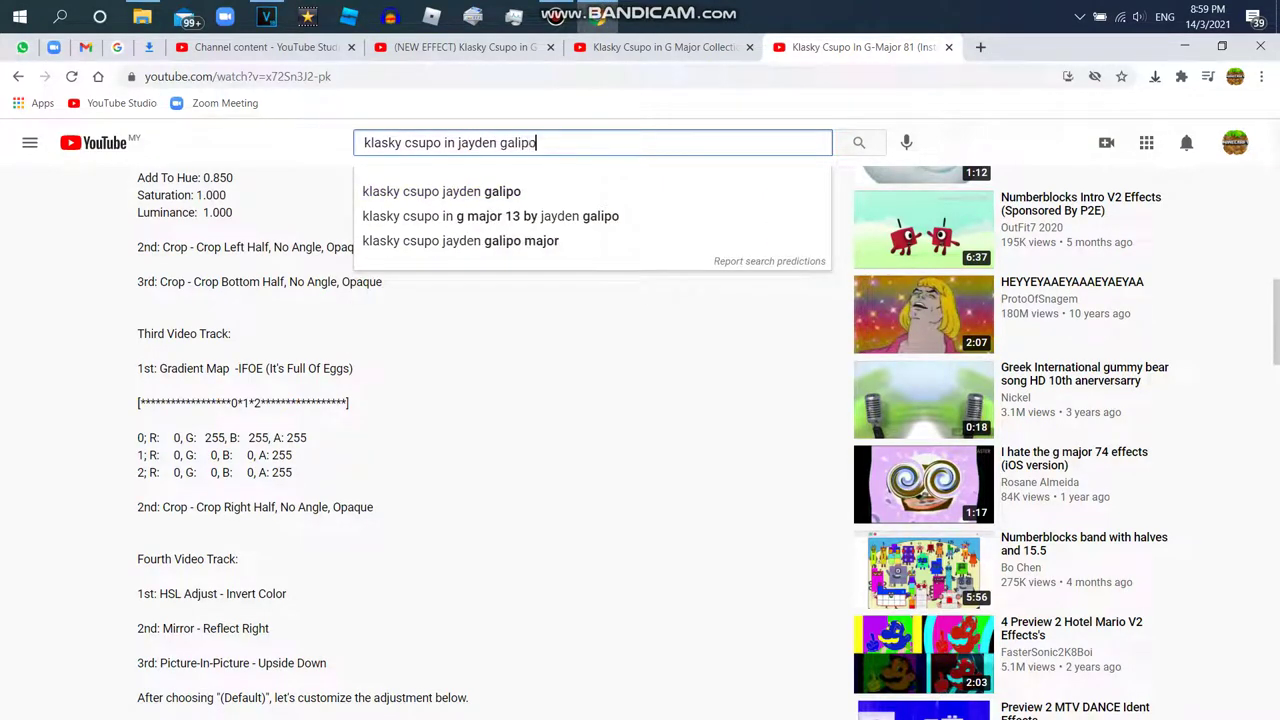
type(" major")
key("Return")
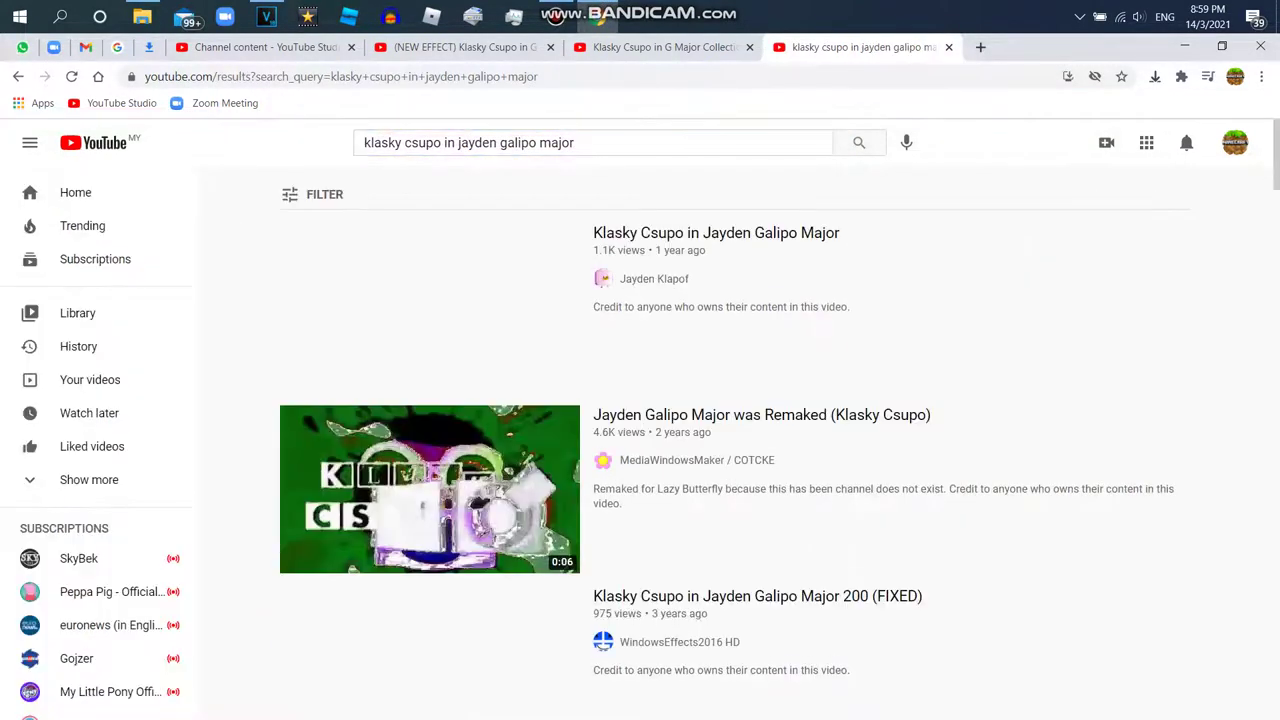
scroll(640, 440, "down", 1)
scroll(430, 440, "down", 5)
scroll(430, 440, "up", 4)
left_click(430, 300)
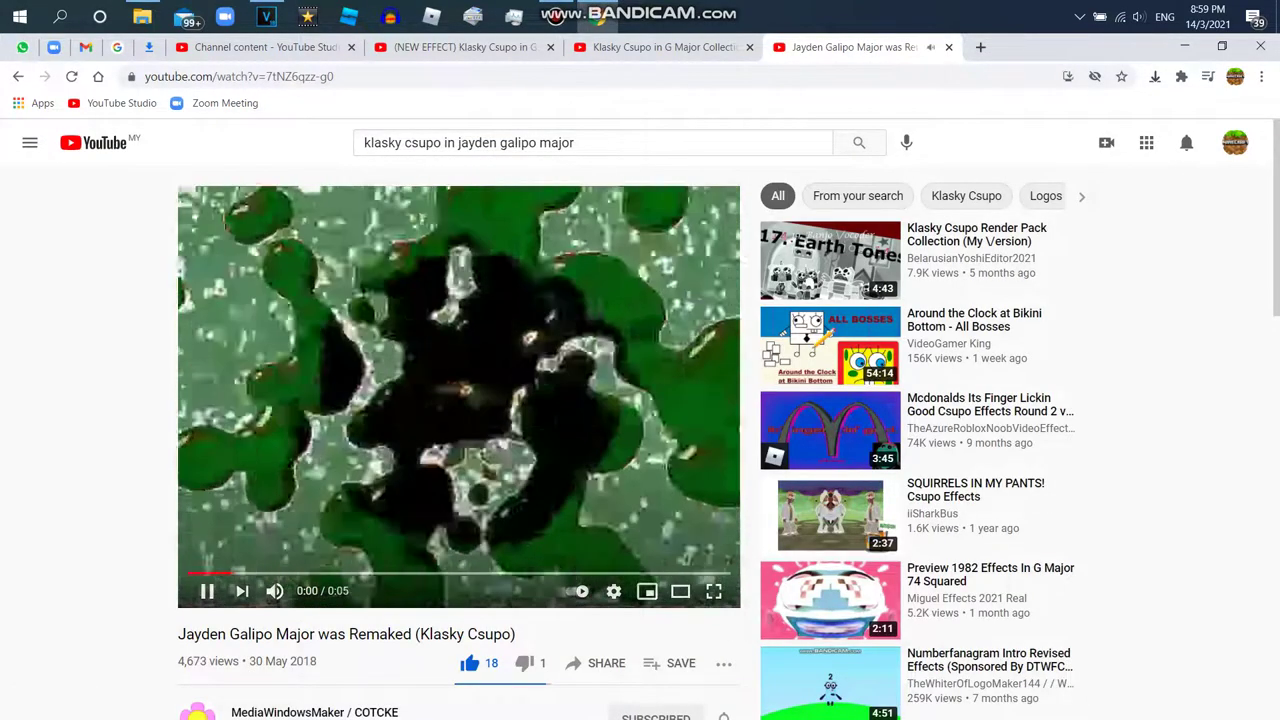
key("space")
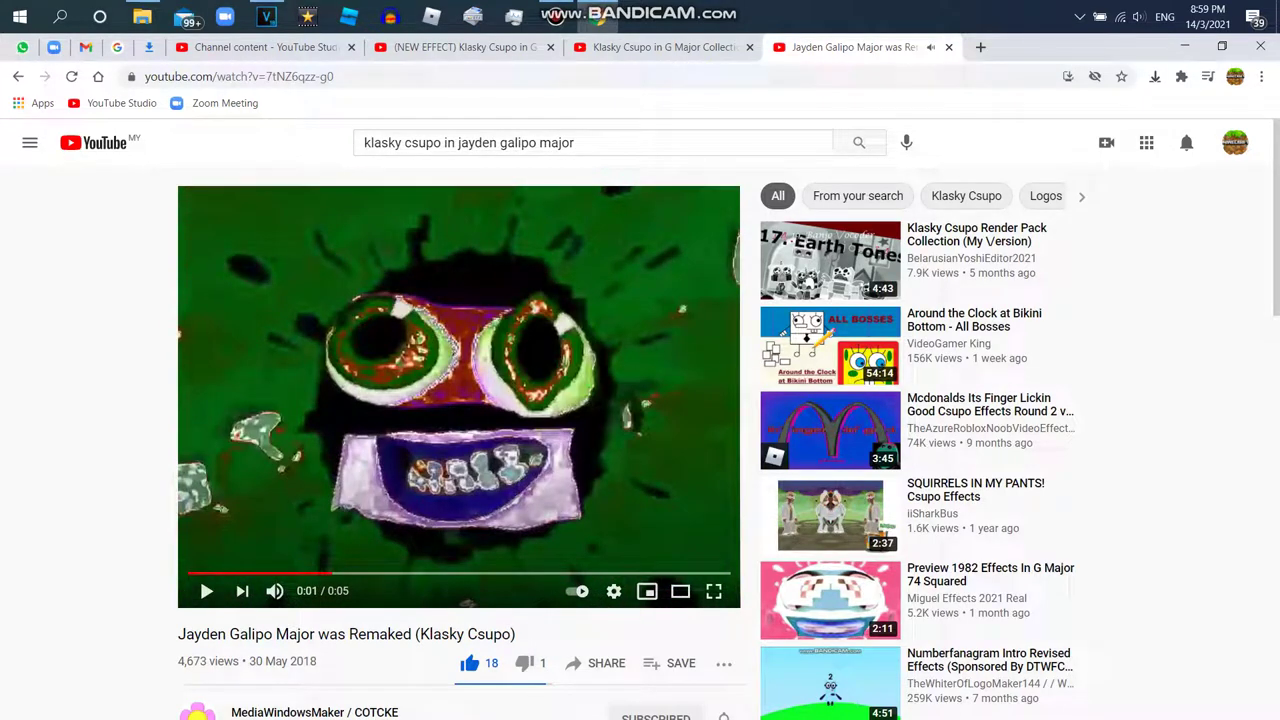
Step: Search YouTube for how to make the creator-named Major effect, then open the REMAKE tutorial and pause it on the Gradient Map settings
left_click(465, 142)
key("BackSpace")
key("BackSpace")
key("BackSpace")
key("BackSpace")
key("BackSpace")
key("BackSpace")
key("BackSpace")
key("BackSpace")
key("BackSpace")
key("BackSpace")
key("BackSpace")
key("BackSpace")
key("BackSpace")
key("BackSpace")
key("BackSpace")
key("BackSpace")
type("how to make")
key("Return")
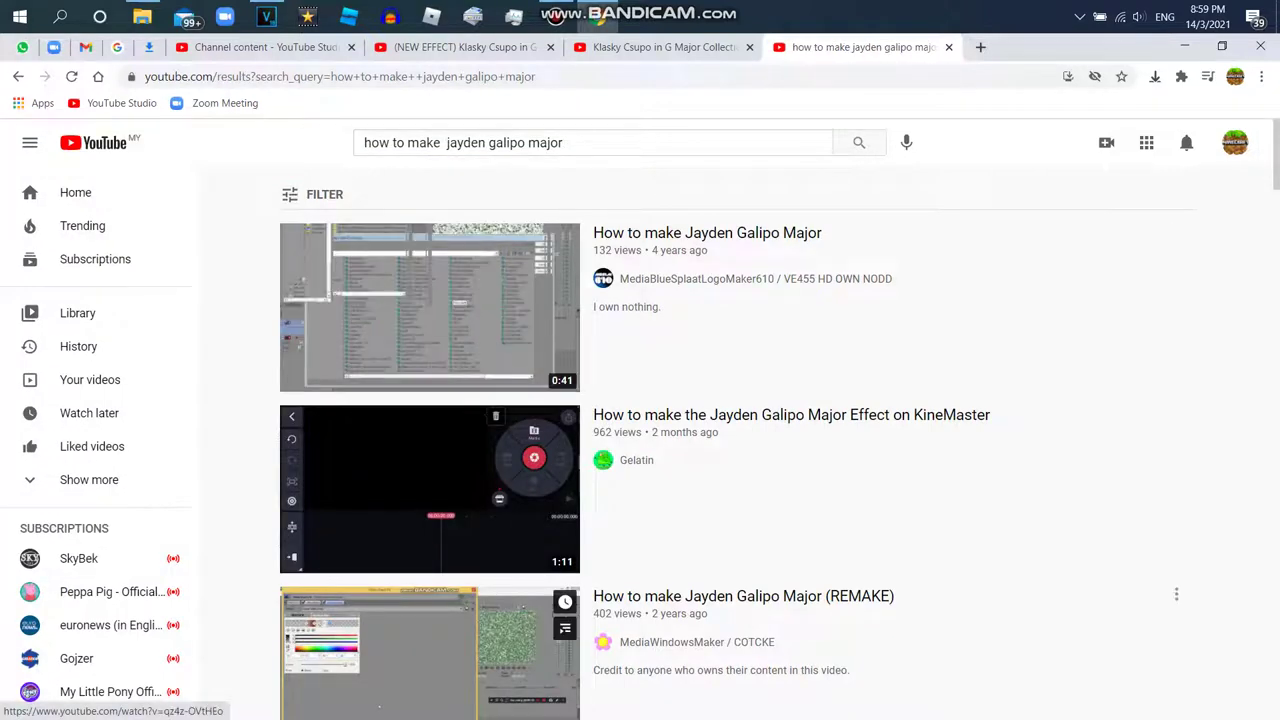
left_click(380, 700)
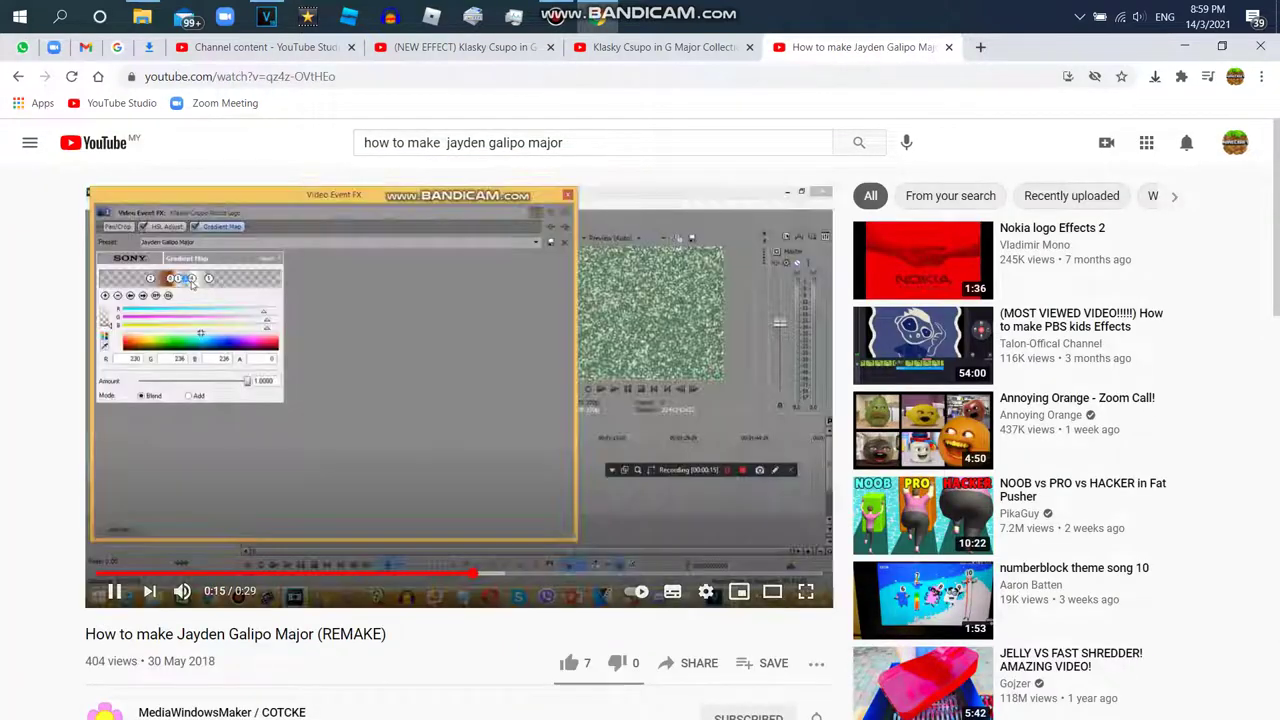
left_click(438, 410)
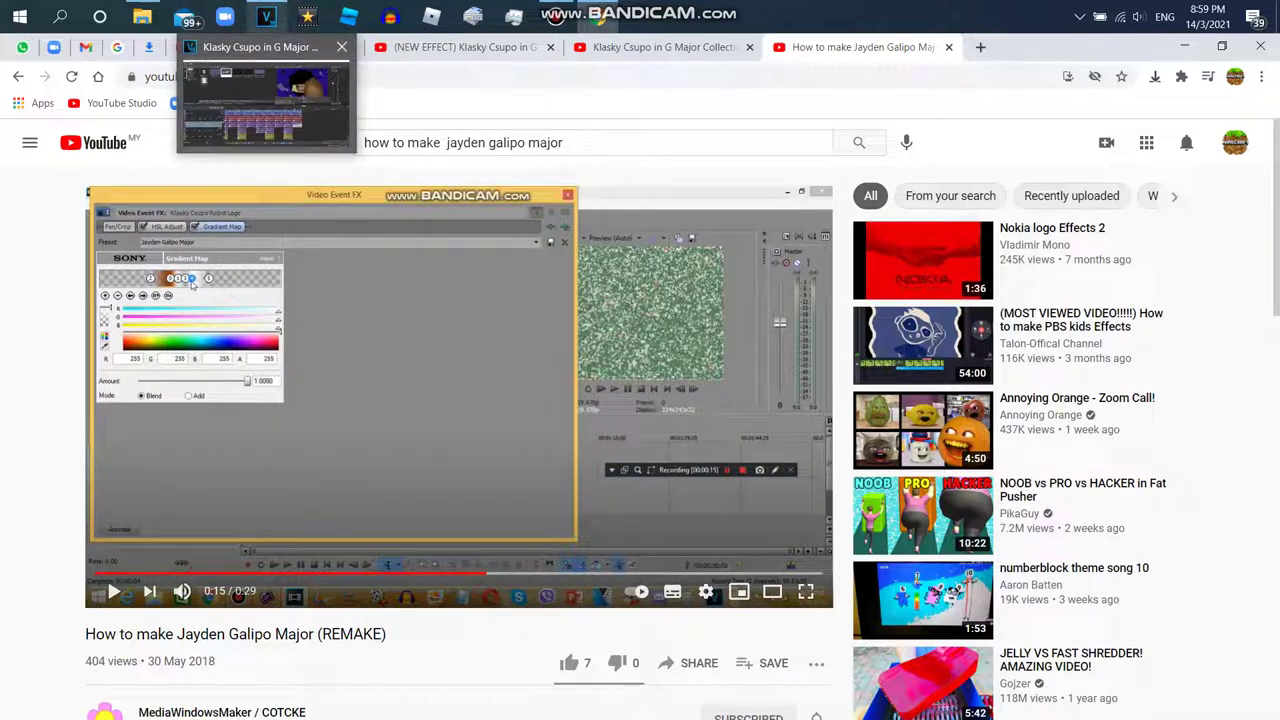
Step: Switch to VEGAS Pro and apply the HSL Adjust preset I KILLED X (2020) to the last logo clip
left_click(266, 17)
key("alt+8")
scroll(95, 250, "up", 10)
scroll(95, 250, "up", 3)
left_click(41, 203)
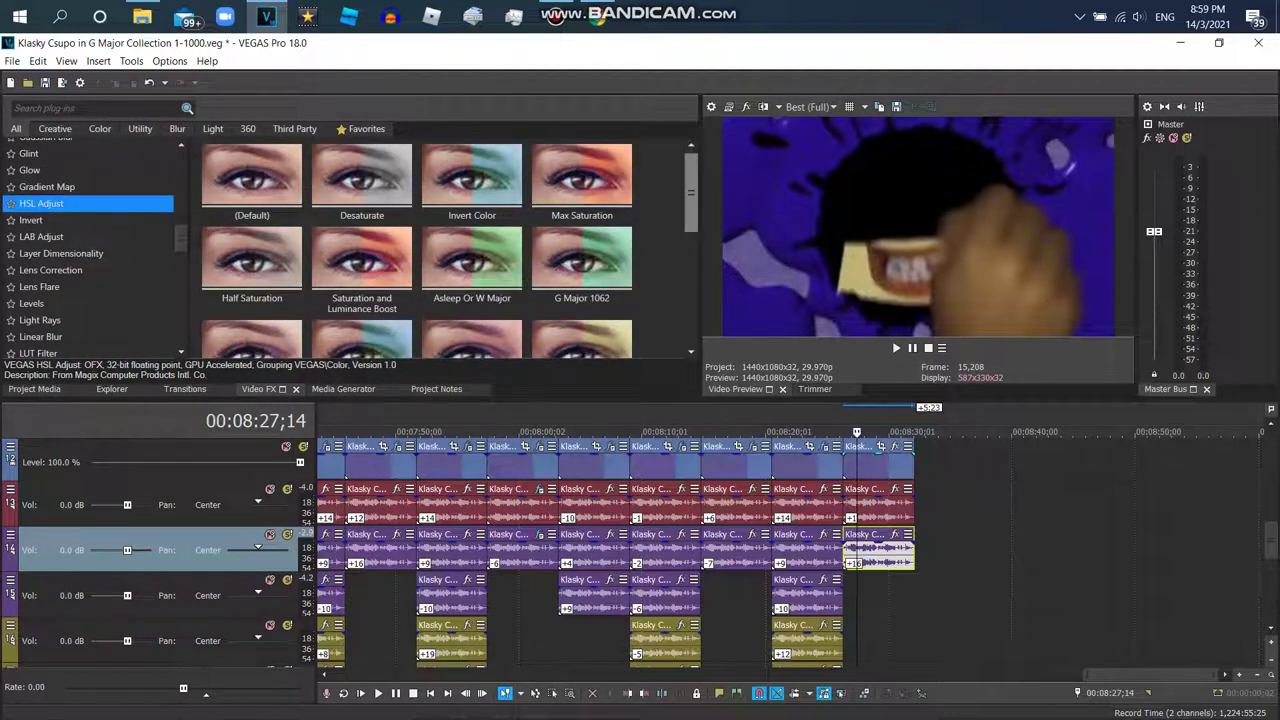
scroll(450, 250, "down", 5)
left_click(581, 250)
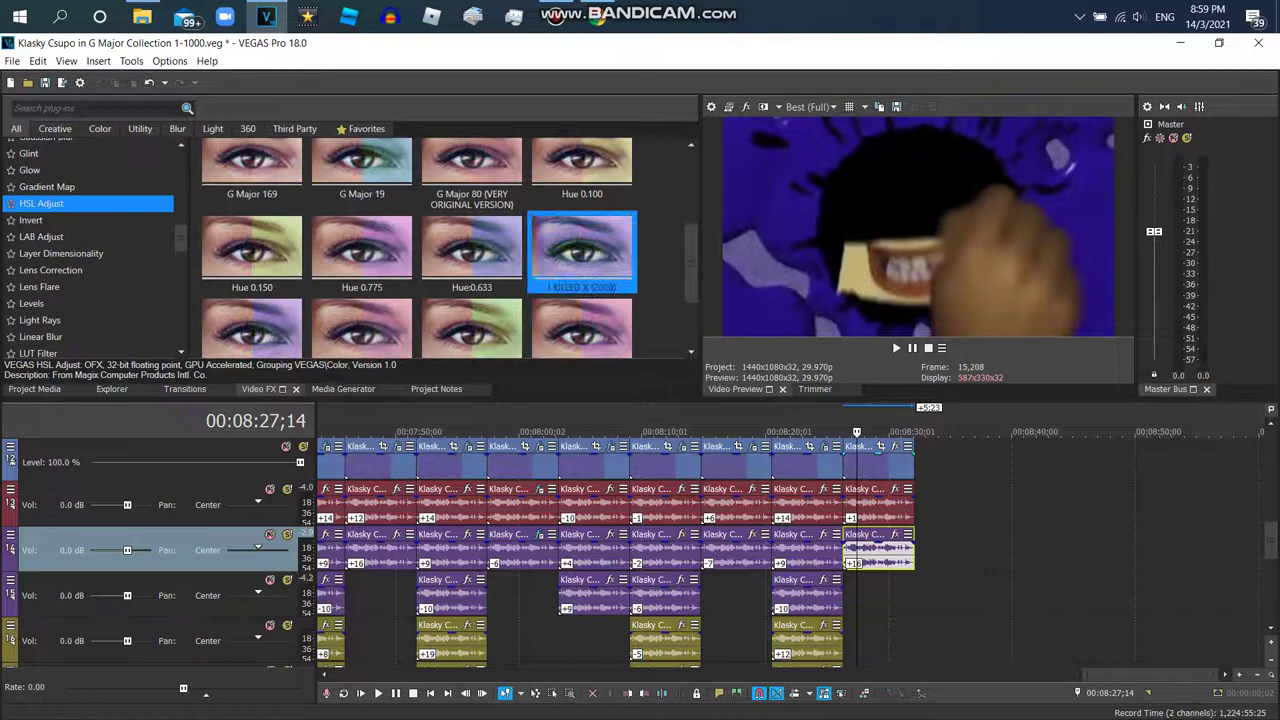
left_click_drag(581, 250, 880, 455)
Step: Add a Gradient Map with the Reset to None preset to the last clip and arrange its settings beside the paused tutorial
left_click(47, 186)
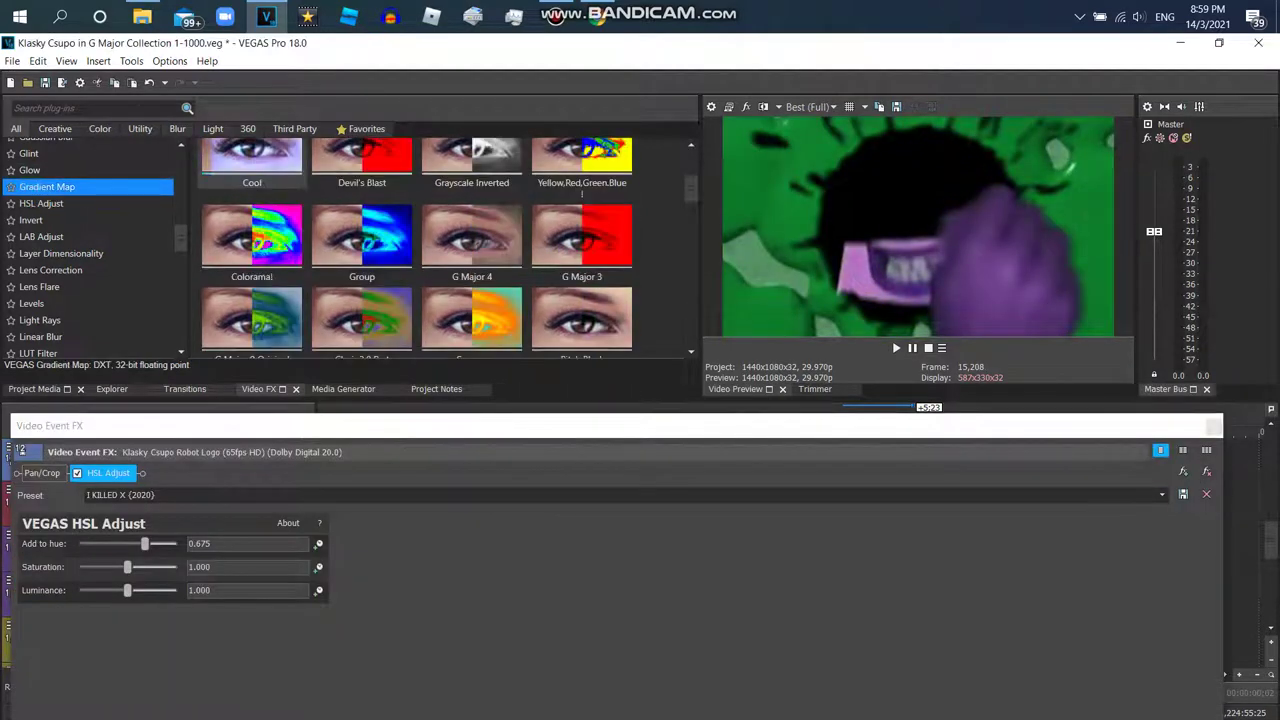
scroll(450, 250, "up", 3)
left_click(251, 185)
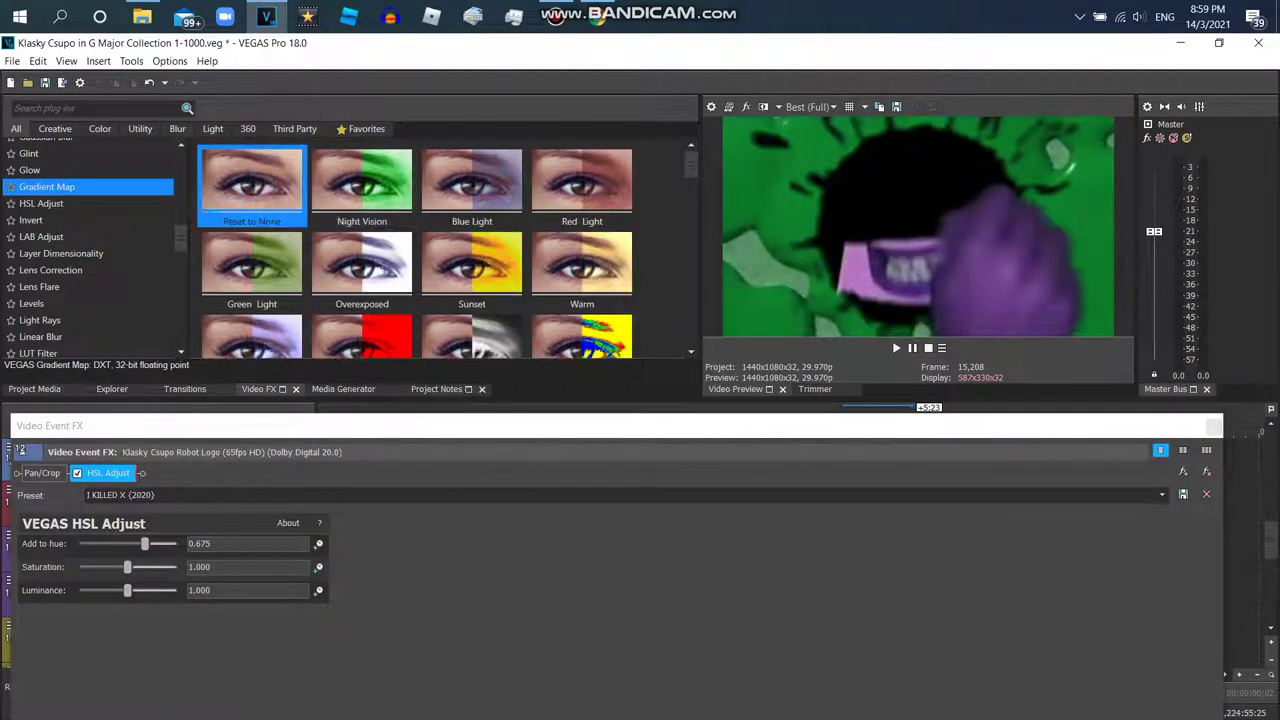
left_click_drag(251, 185, 600, 550)
key("super+Down")
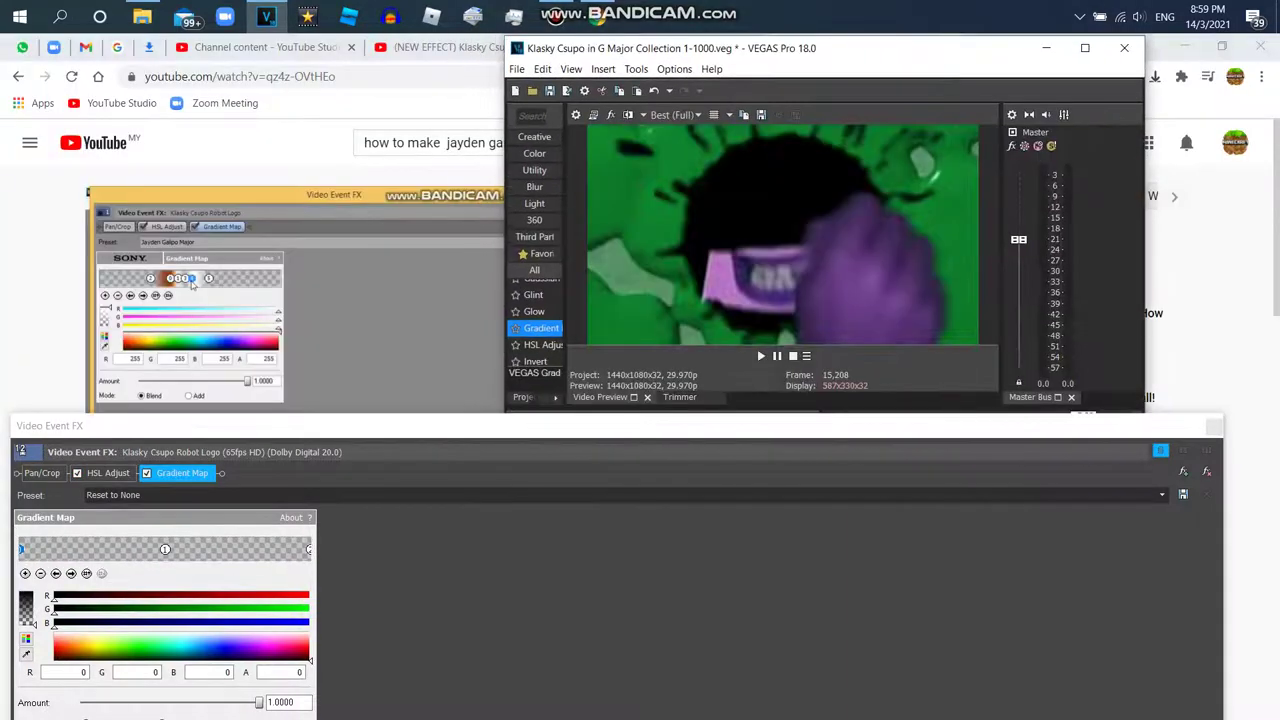
left_click_drag(300, 425, 368, 357)
Step: Recreate the tutorial's six-point gradient with points 2 and 4 opaque white and point 1 brown (144, 62, 8), saved as the effect's preset
left_click_drag(78, 481, 129, 481)
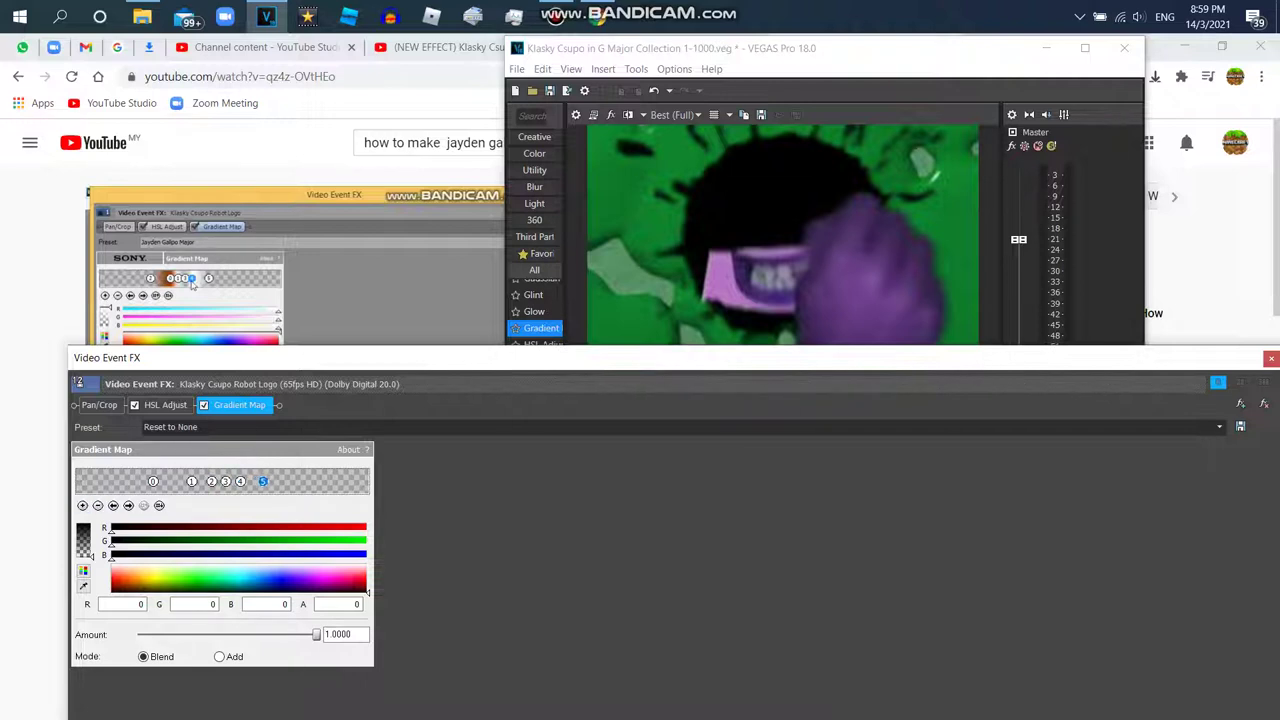
left_click_drag(368, 591, 366, 563)
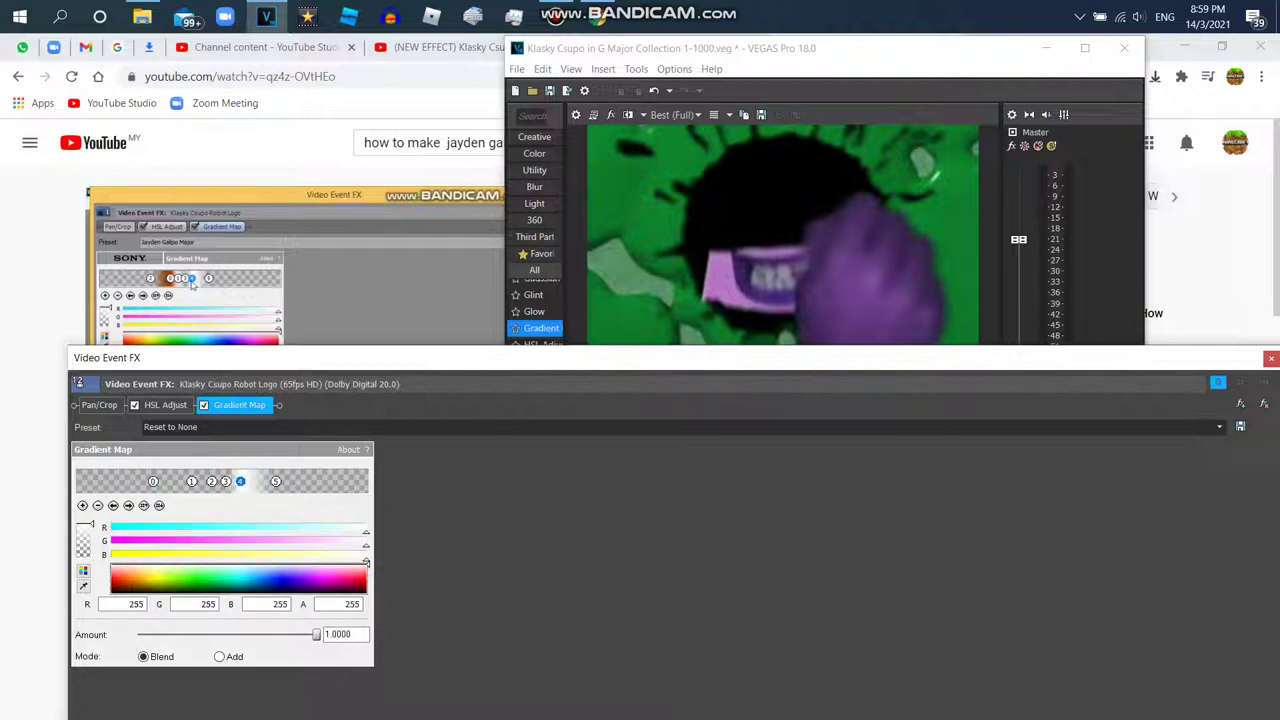
left_click(211, 481)
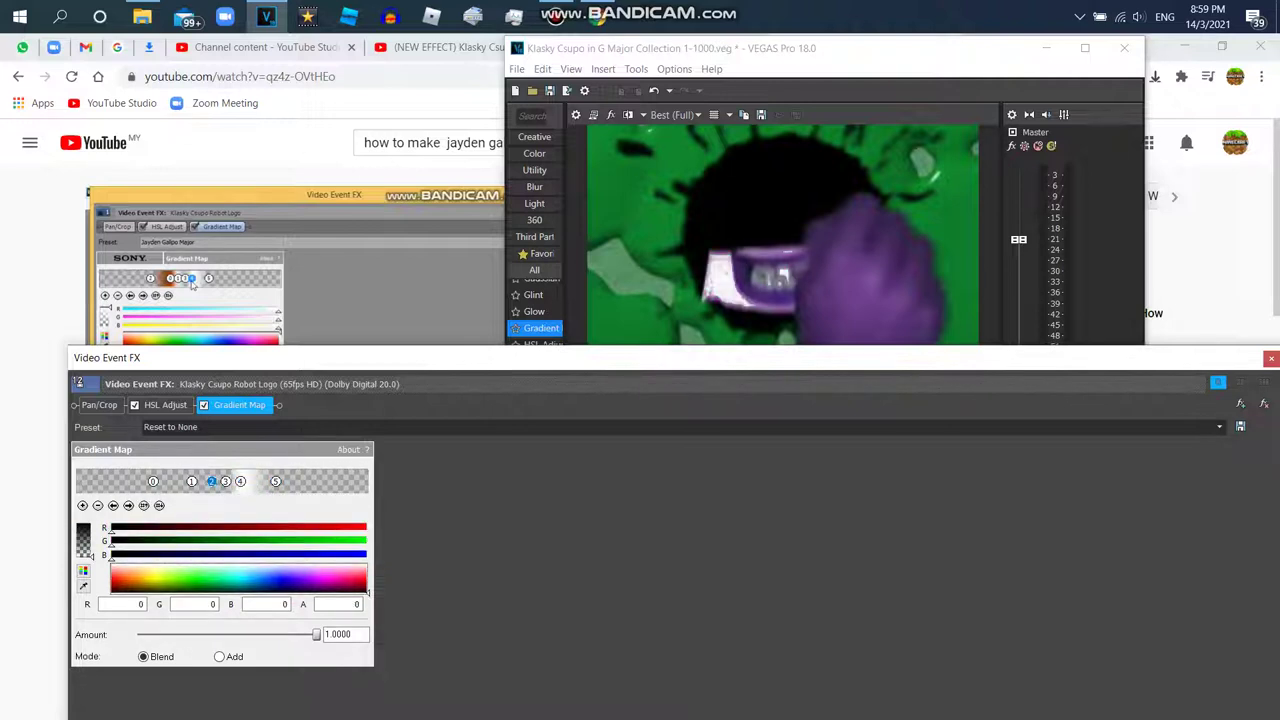
left_click_drag(368, 591, 366, 563)
left_click(191, 481)
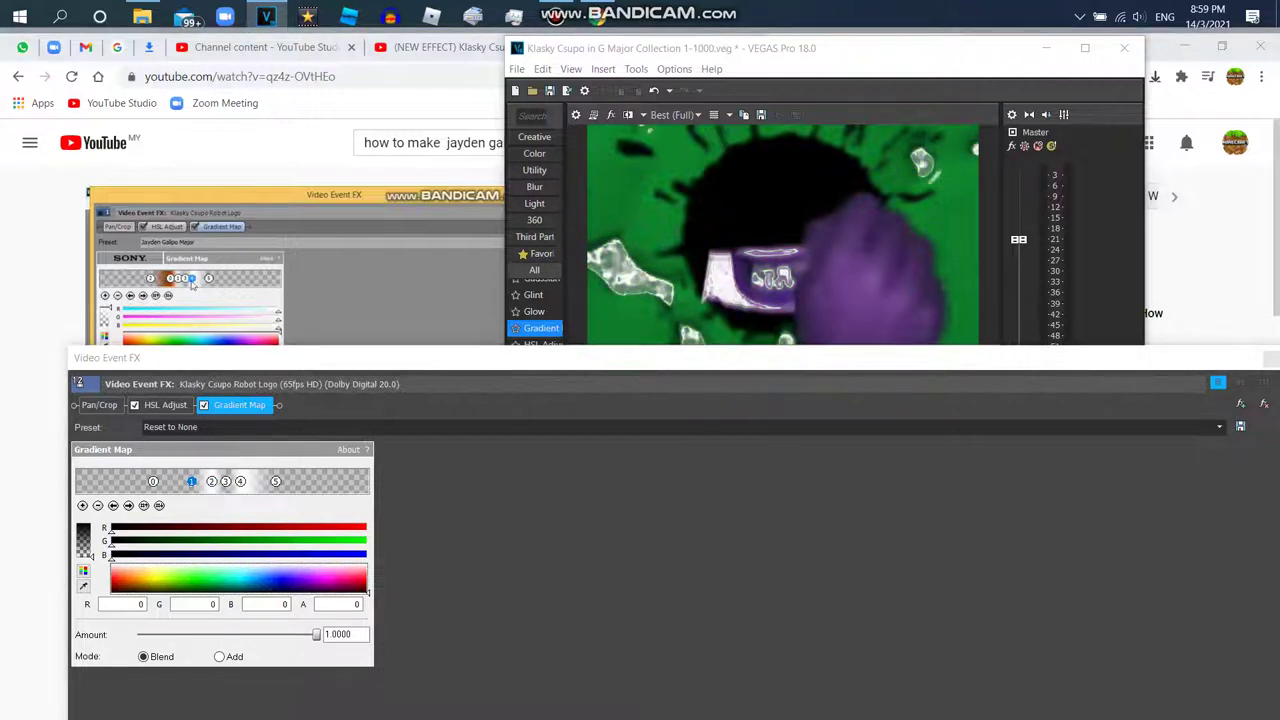
left_click(124, 583)
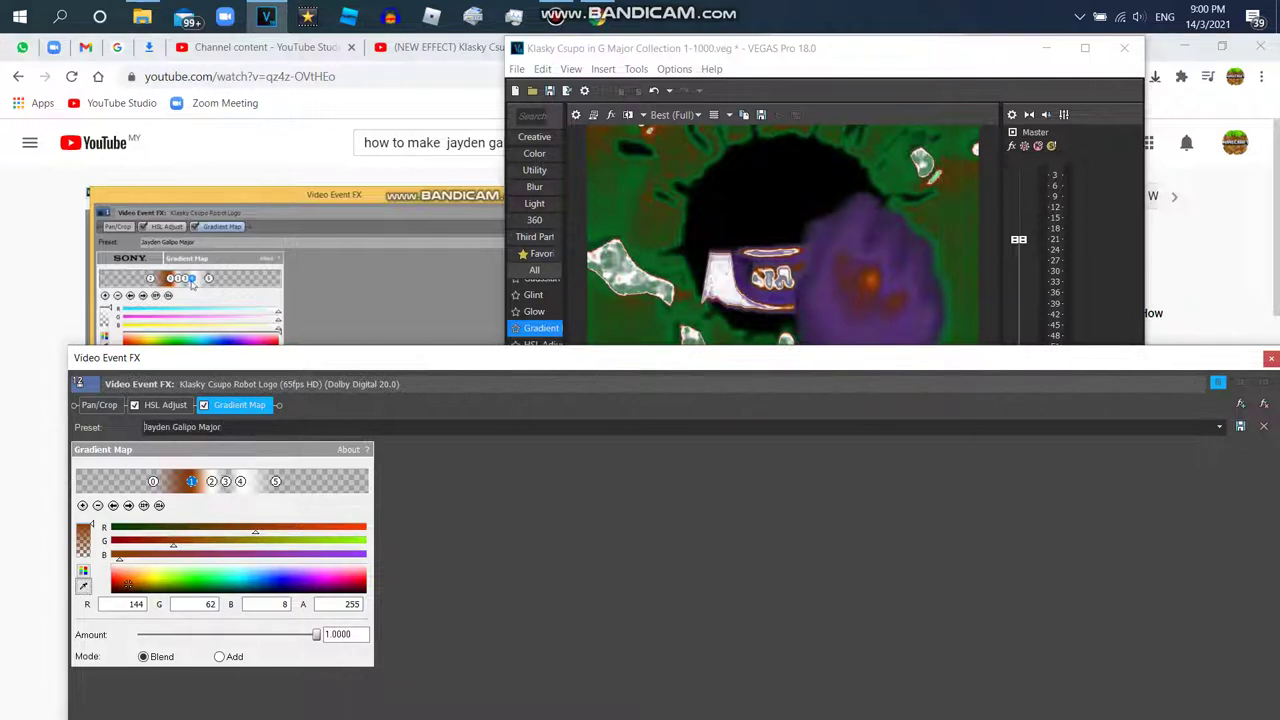
left_click(1271, 357)
left_click(1084, 47)
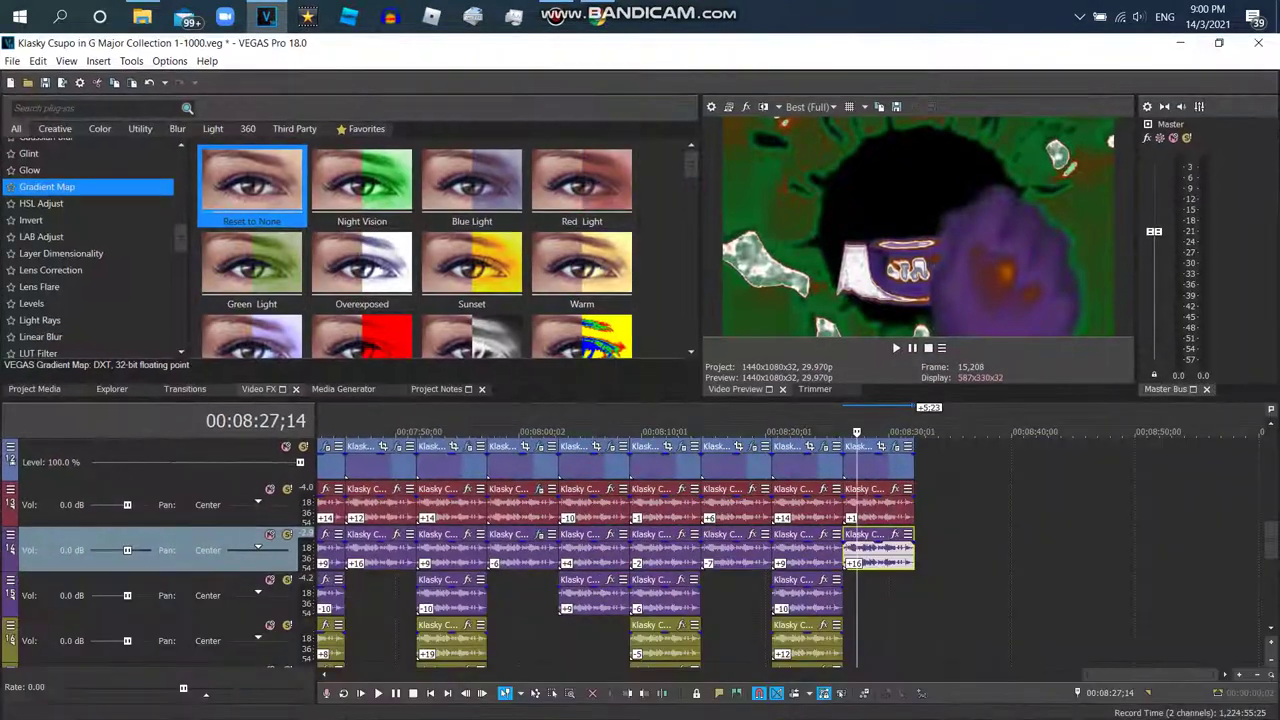
Step: Add a second Gradient Map with the Grayscale Inverted preset to the last clip
scroll(471, 320, "down", 1)
left_click_drag(471, 315, 878, 548)
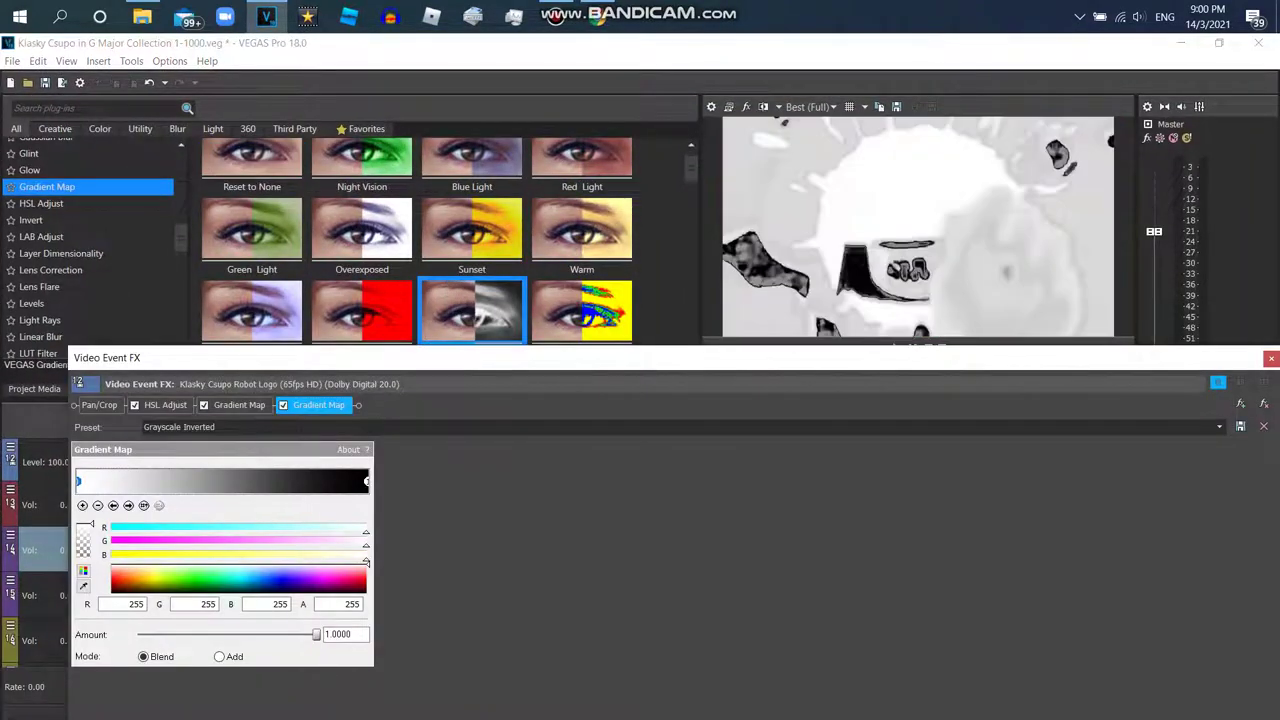
left_click(1271, 357)
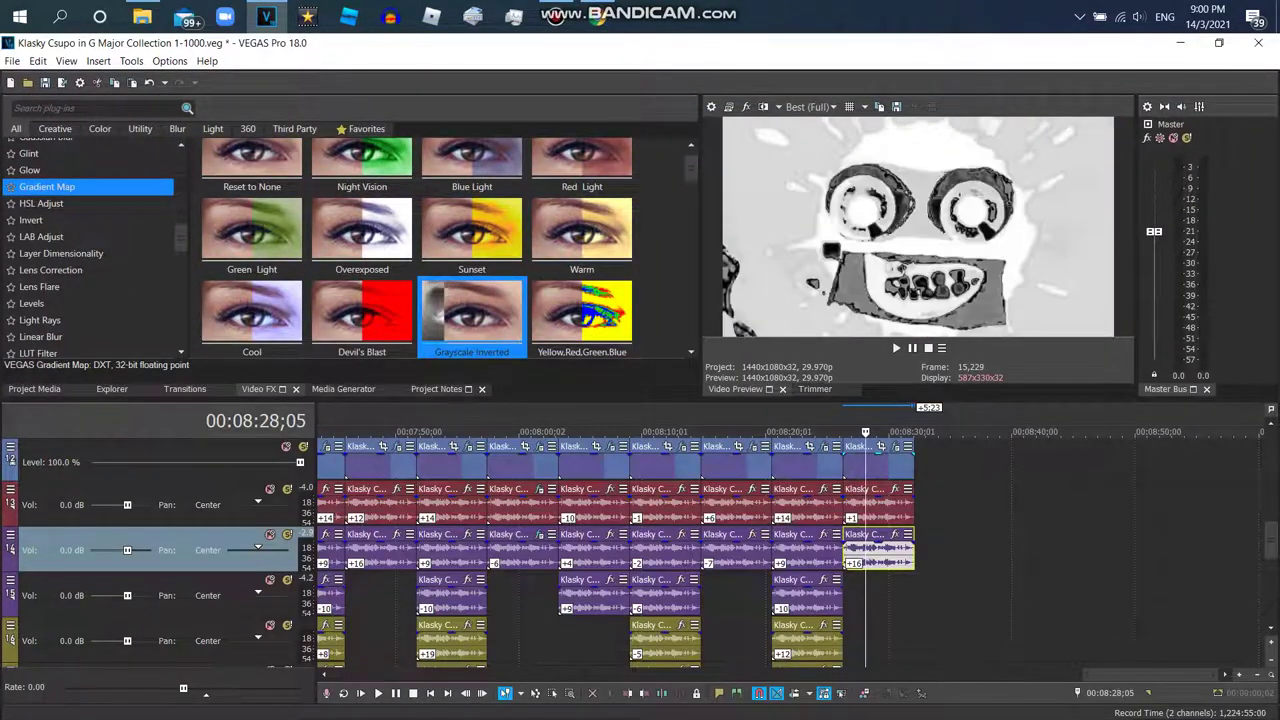
Step: Add the Klasky Csupo Robot Logo (65fps HD) directly after the last clip and apply the G Major 84 filter package to it
left_click(35, 388)
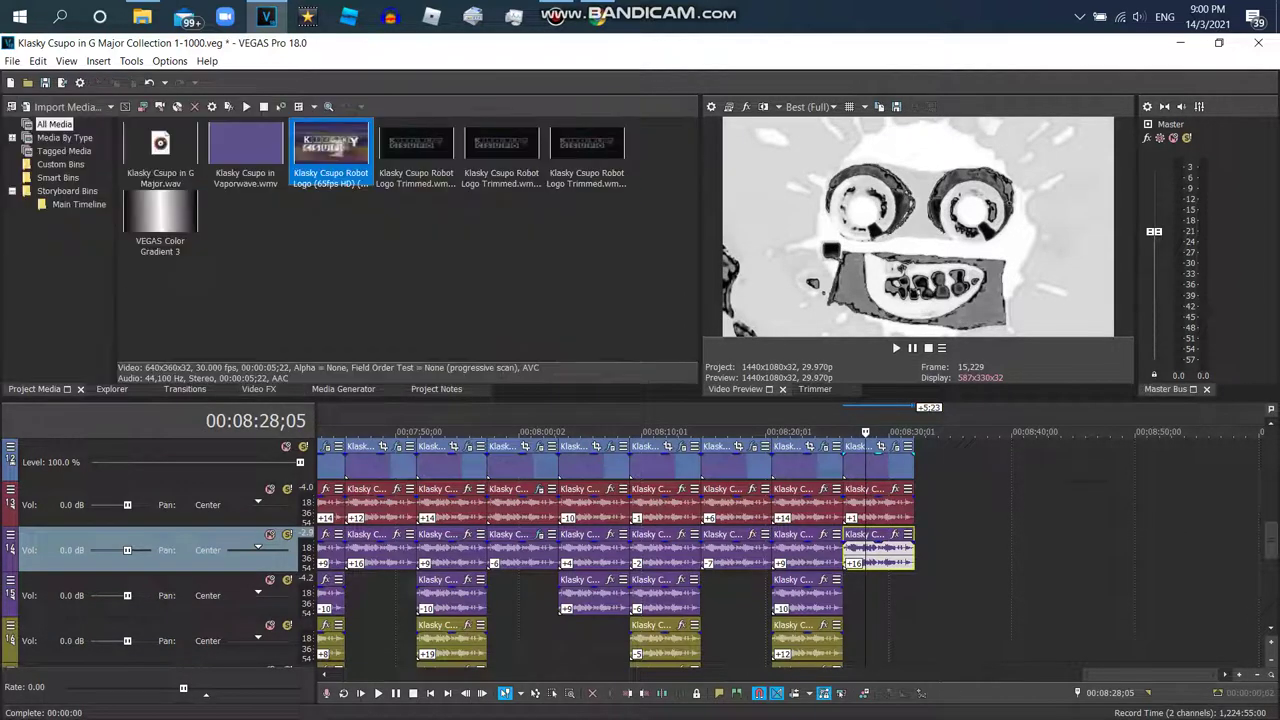
left_click_drag(330, 150, 918, 482)
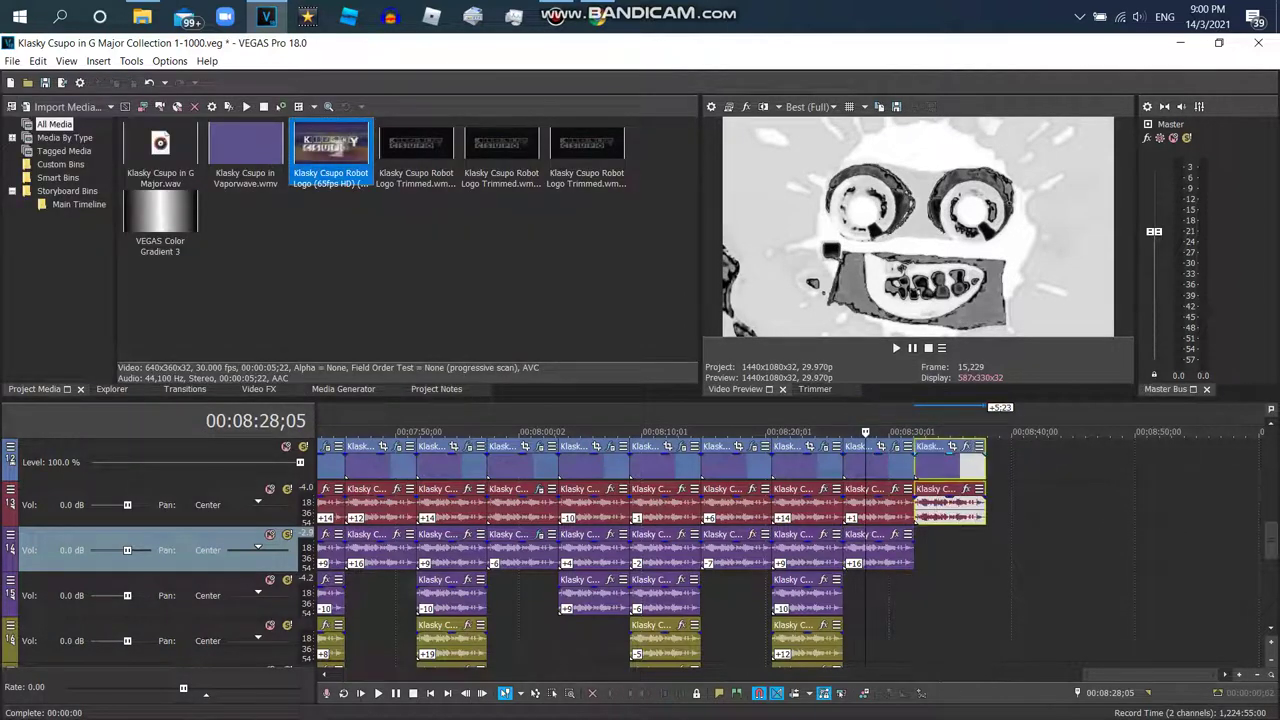
left_click(970, 446)
scroll(660, 410, "right", 2)
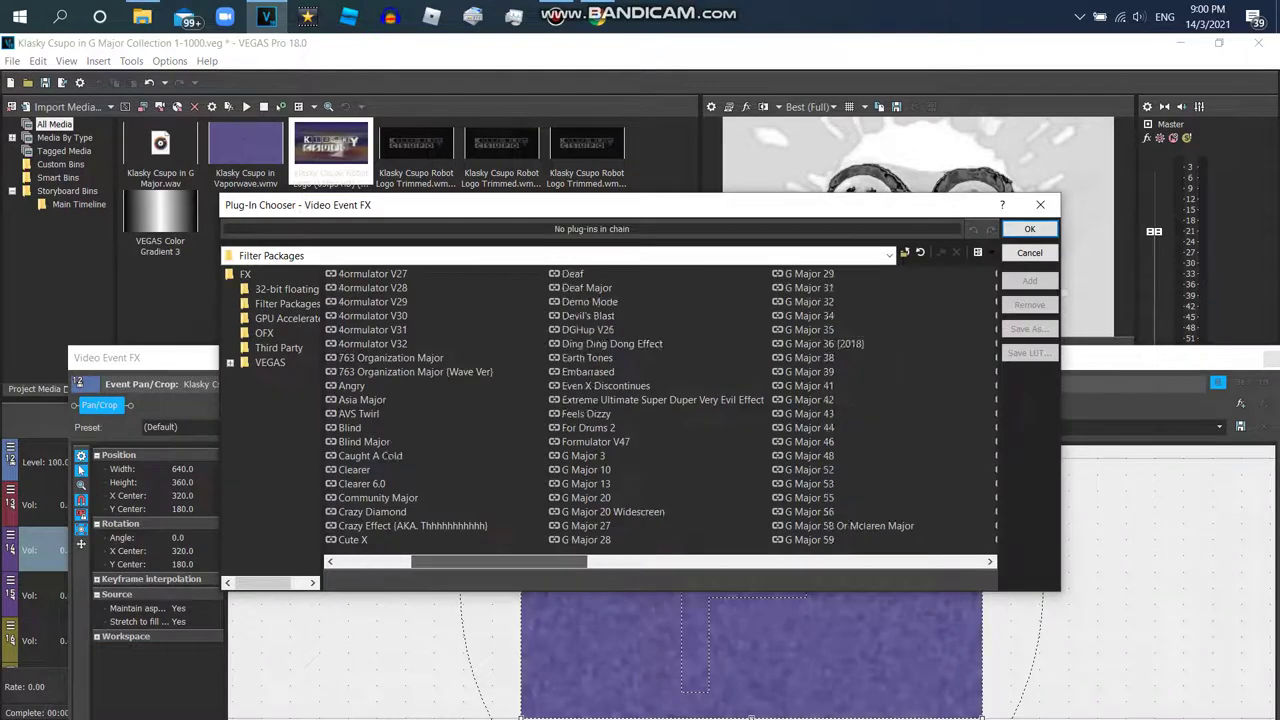
double_click(809, 469)
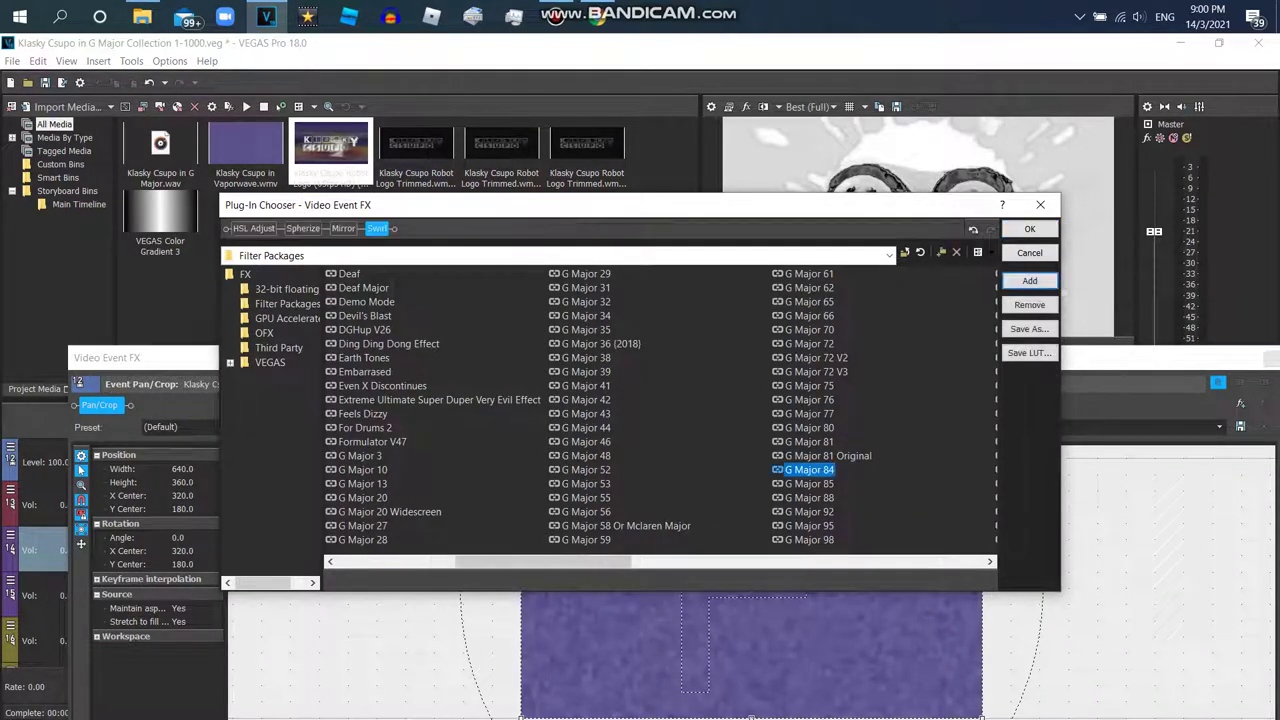
key("Return")
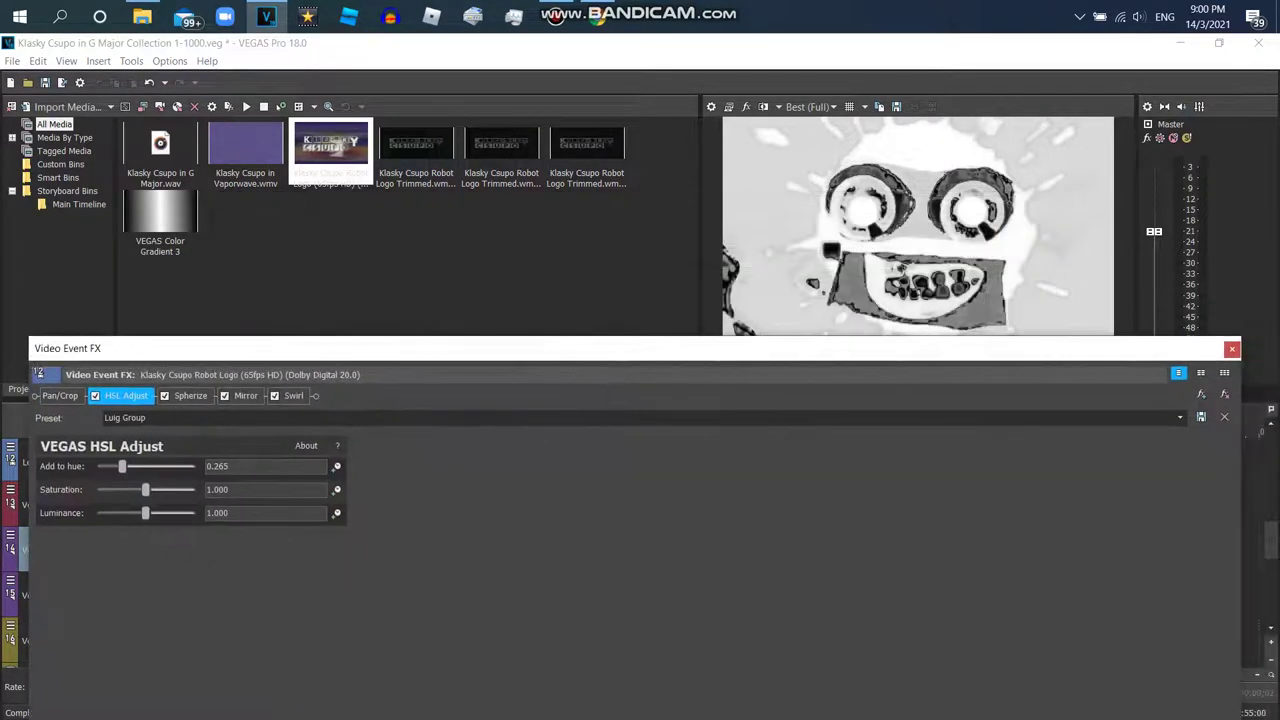
left_click(1232, 348)
Step: Place the logo's audio on the second audio track under the new clip and remove the extra video
left_click_drag(330, 150, 950, 500)
right_click(886, 549)
left_click(930, 414)
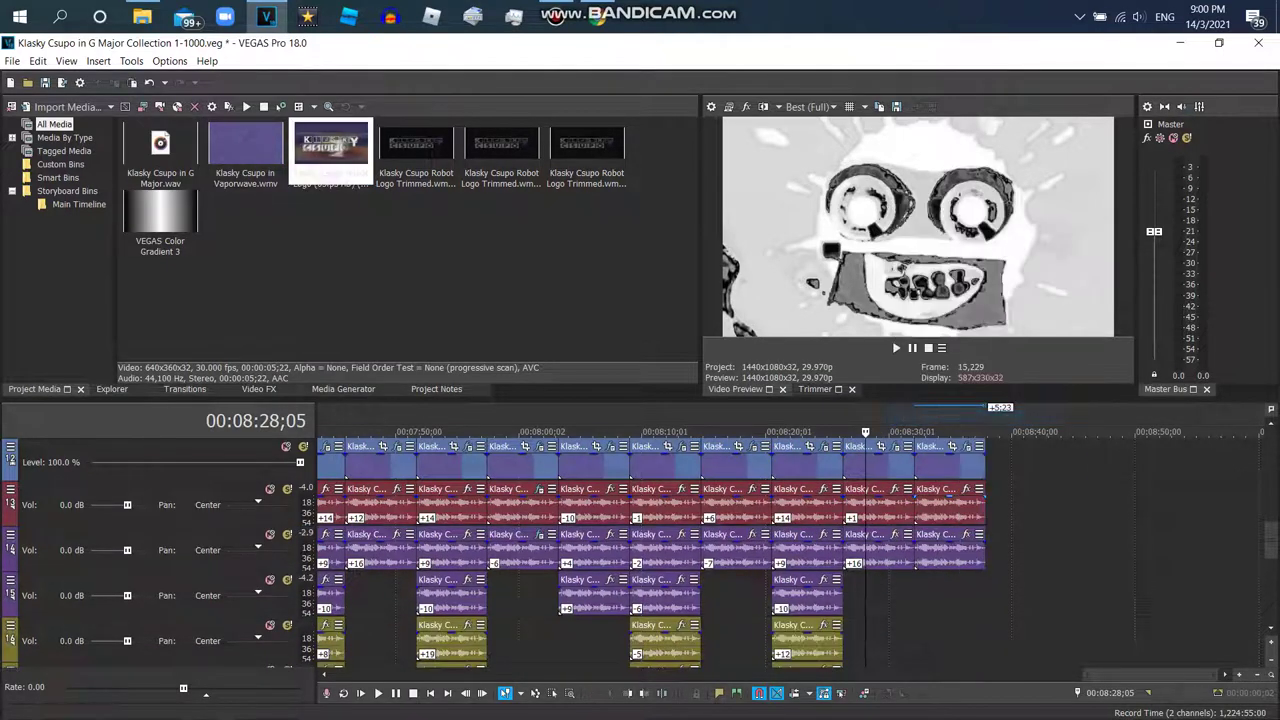
Step: Set the new clip's first audio event to élastique with Pro stretch attributes and a pitch change of -5
right_click(975, 505)
left_click(1010, 710)
left_click(686, 312)
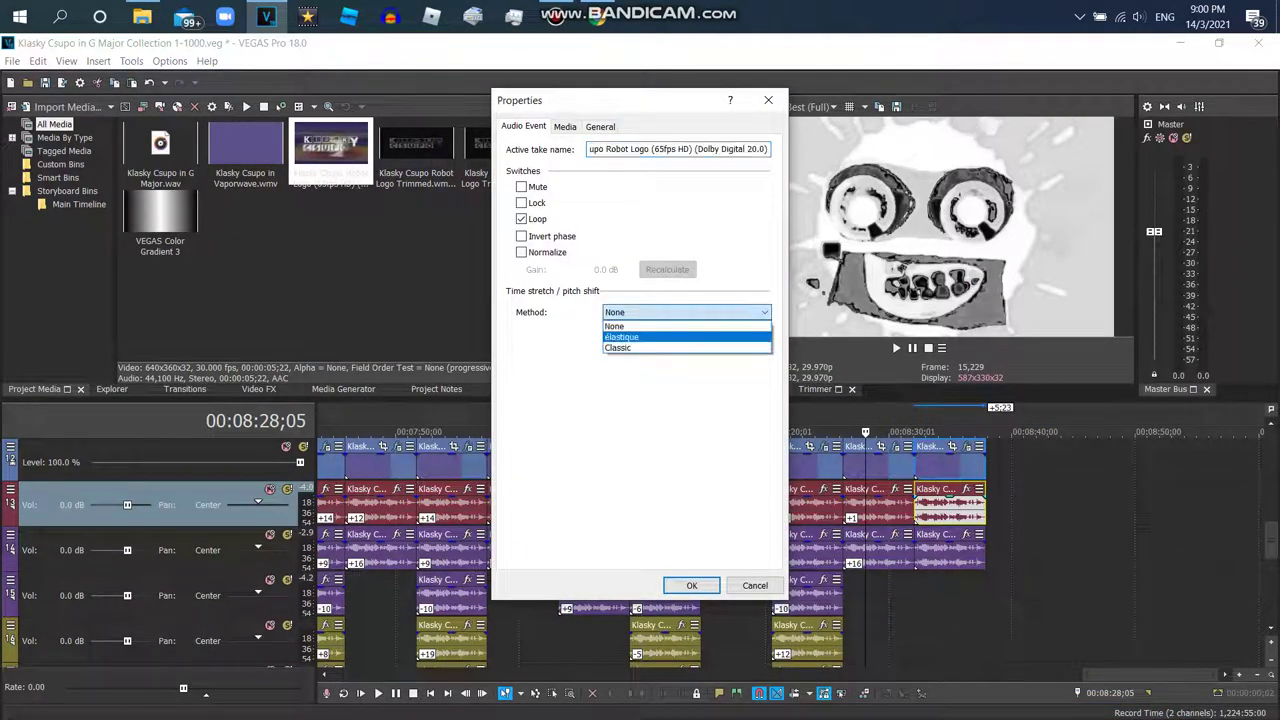
left_click(640, 323)
left_click(686, 335)
left_click(612, 348)
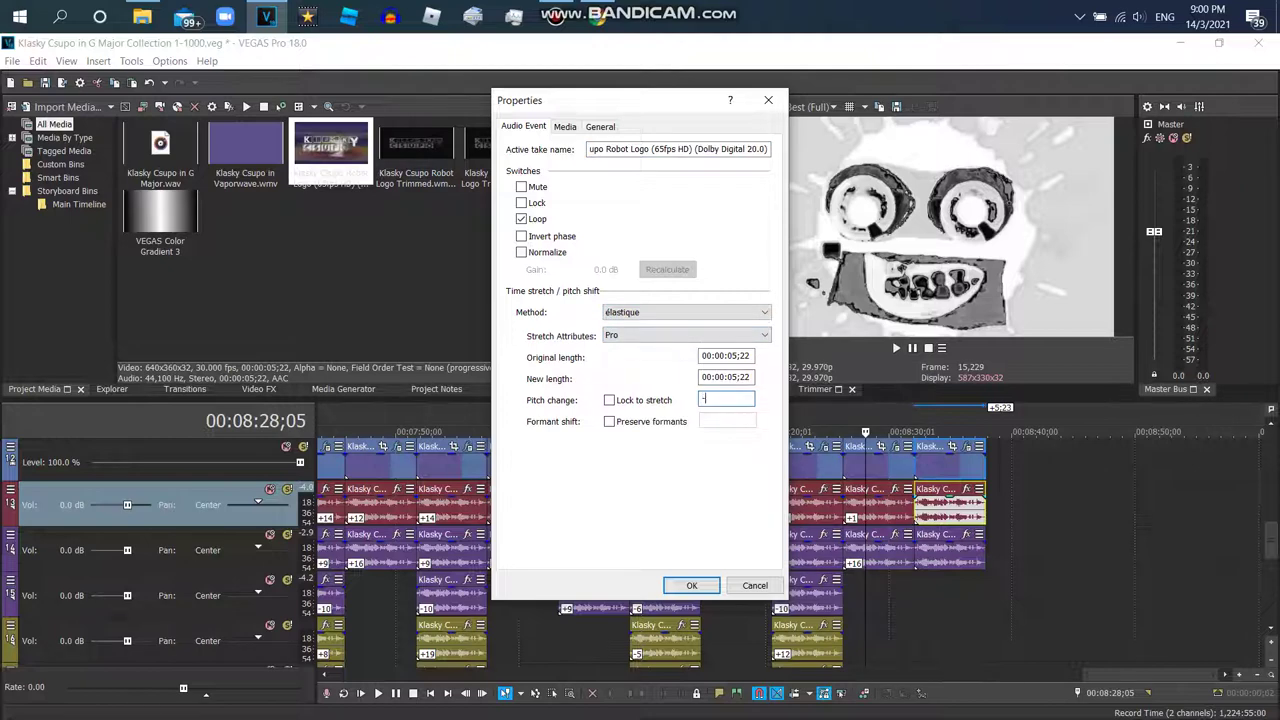
left_click(691, 585)
Step: Set the new clip's second audio event to élastique with Pro stretch attributes and a pitch change of -2
right_click(932, 546)
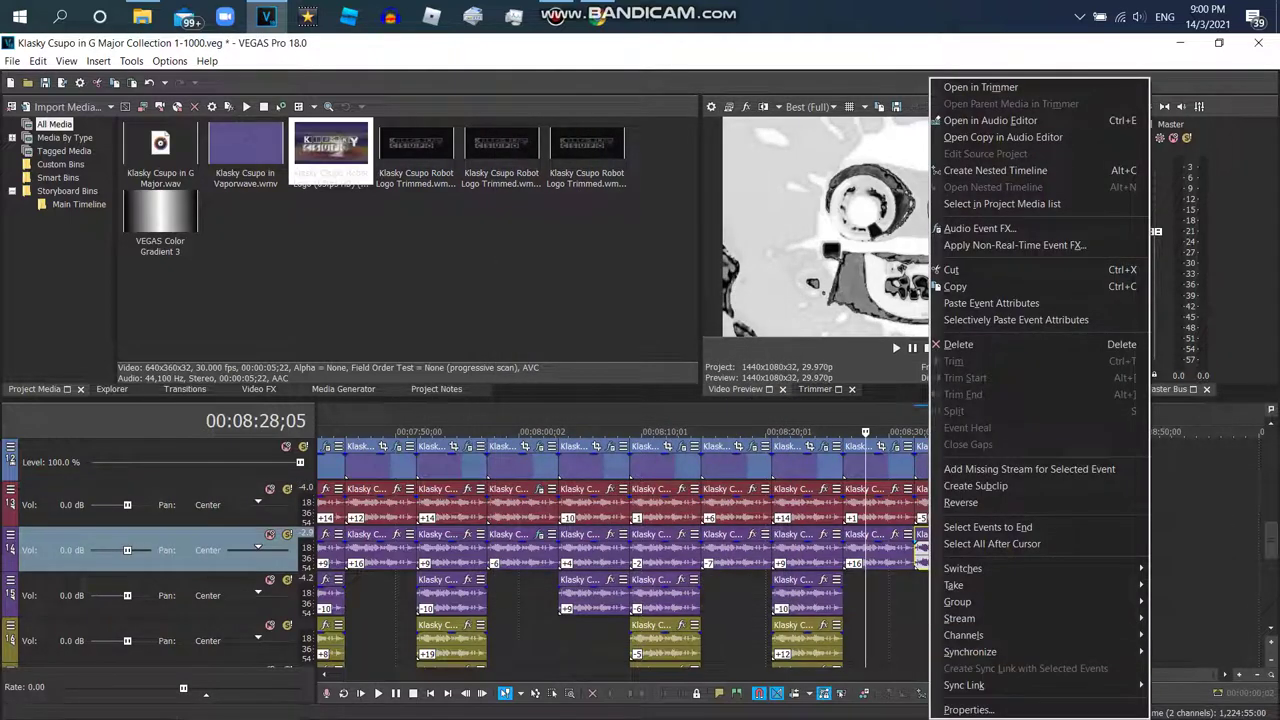
key("Escape")
key("alt+Return")
left_click(686, 312)
left_click(640, 323)
left_click(686, 335)
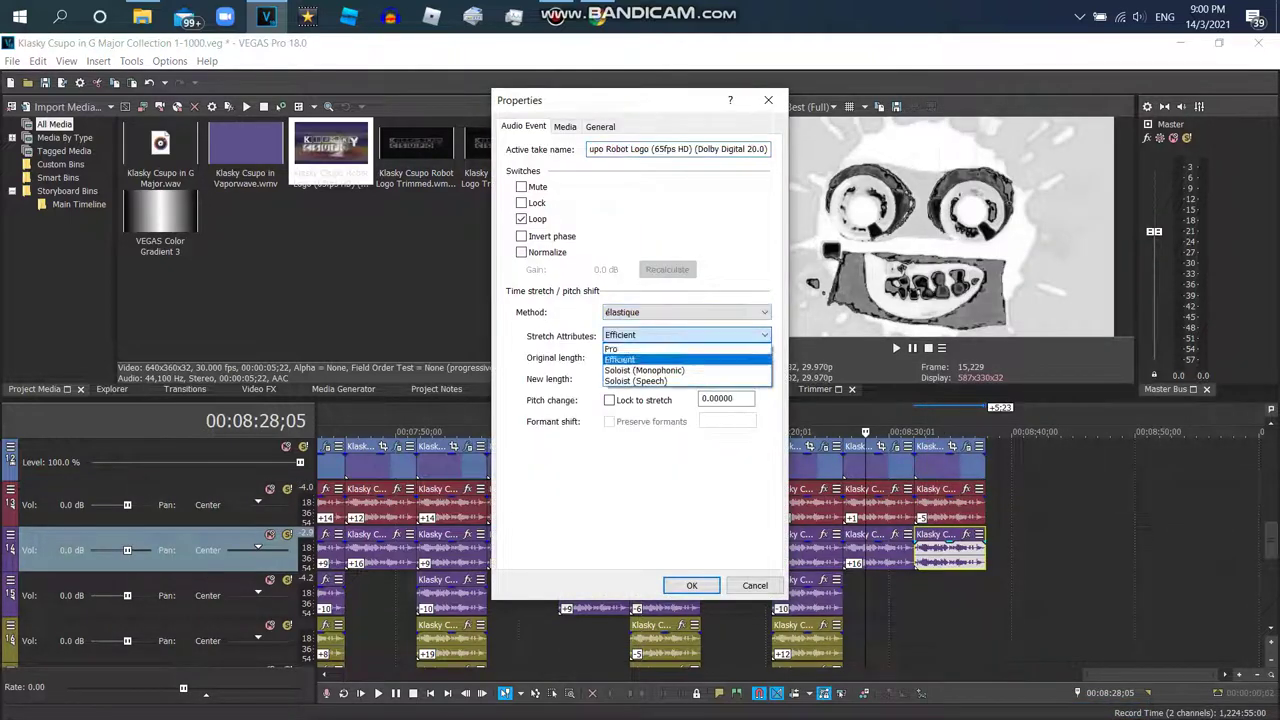
left_click(612, 348)
left_click(733, 398)
type("-2")
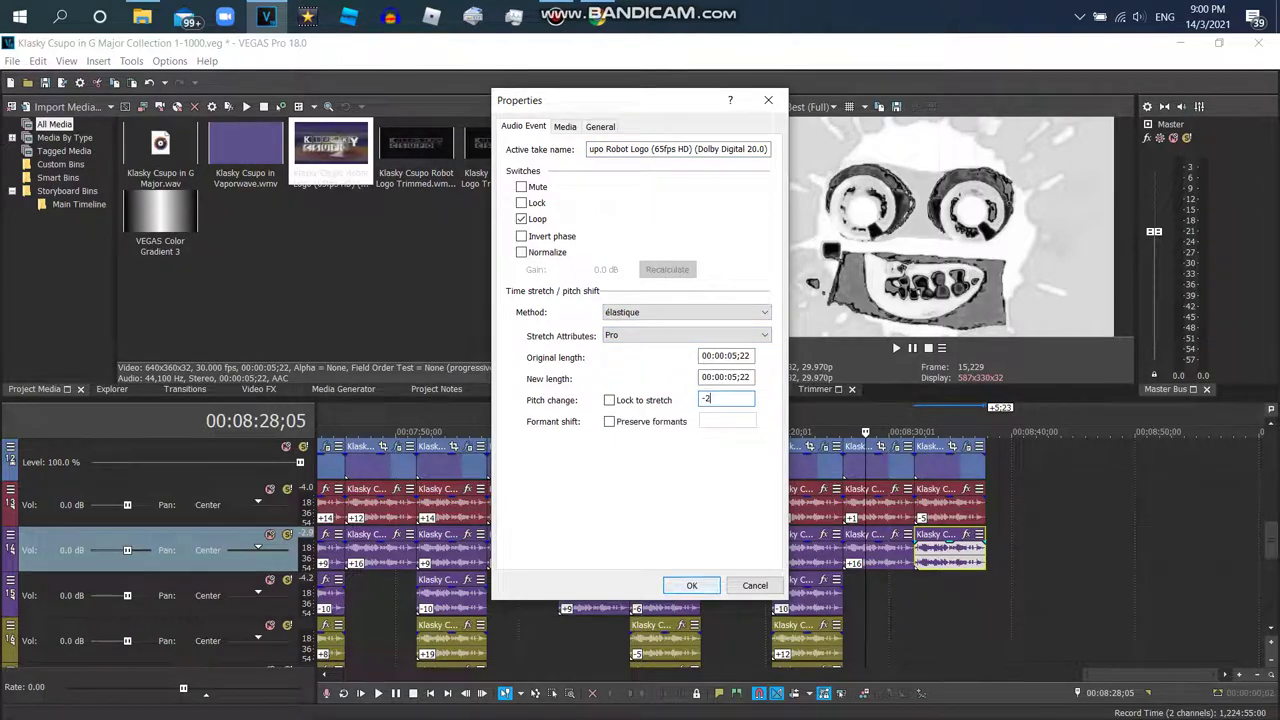
key("Return")
right_click(945, 598)
left_click(975, 325)
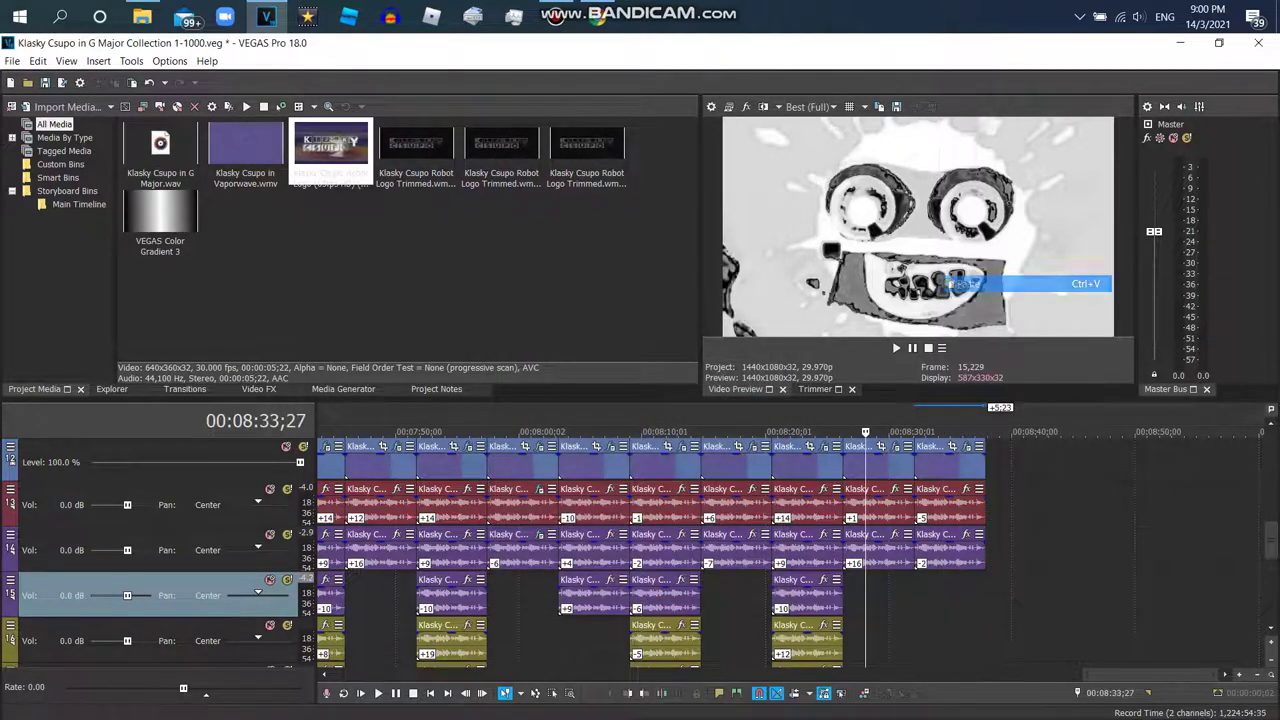
left_click_drag(867, 598, 915, 598)
right_click(946, 598)
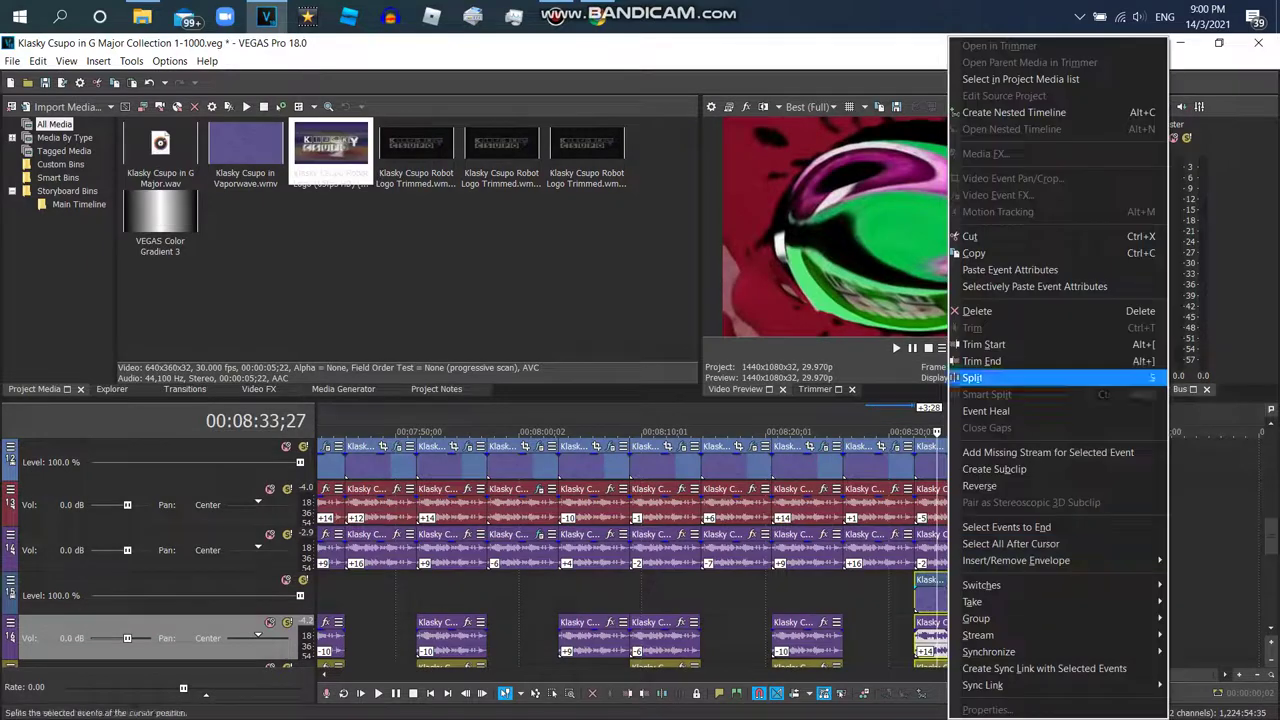
left_click(977, 311)
right_click(925, 600)
left_click(975, 467)
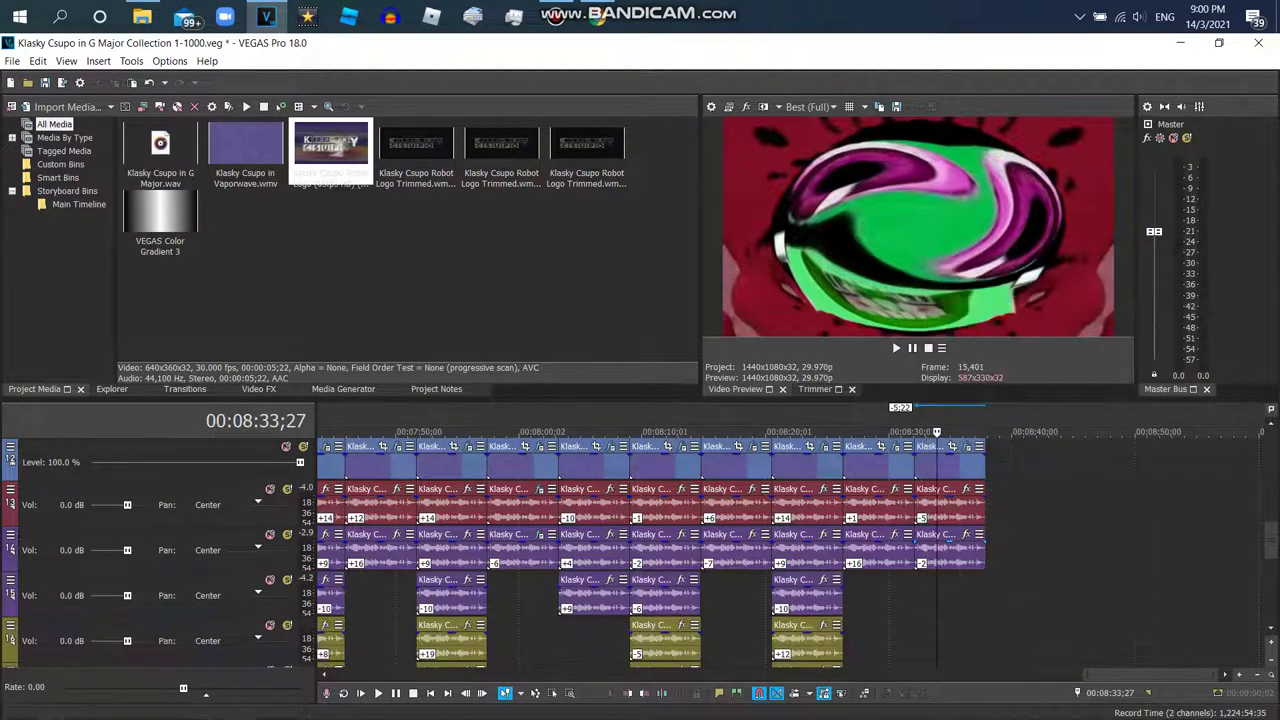
Step: Copy the last clip's second audio event and paste it directly below on the third audio track
right_click(960, 545)
left_click(988, 286)
right_click(962, 598)
left_click(985, 274)
Step: Set the pitch change of the last clip's third audio event to 12
right_click(952, 595)
left_click(1000, 708)
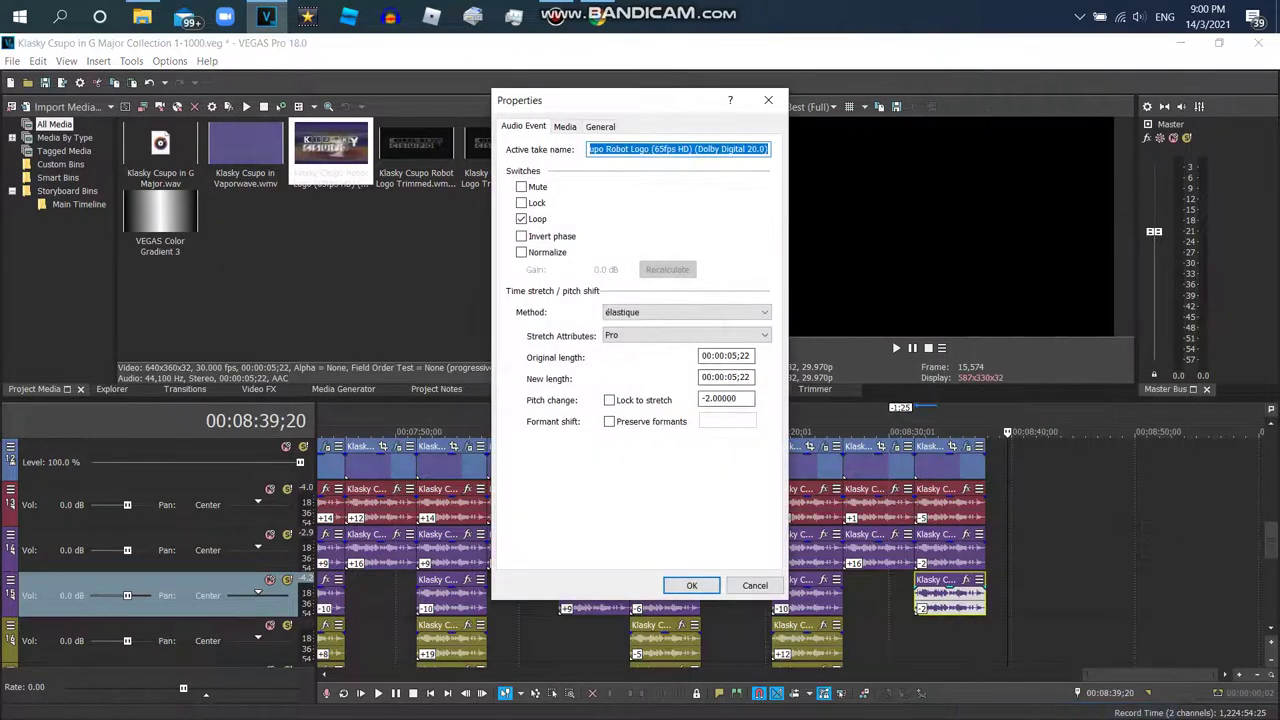
left_click(726, 398)
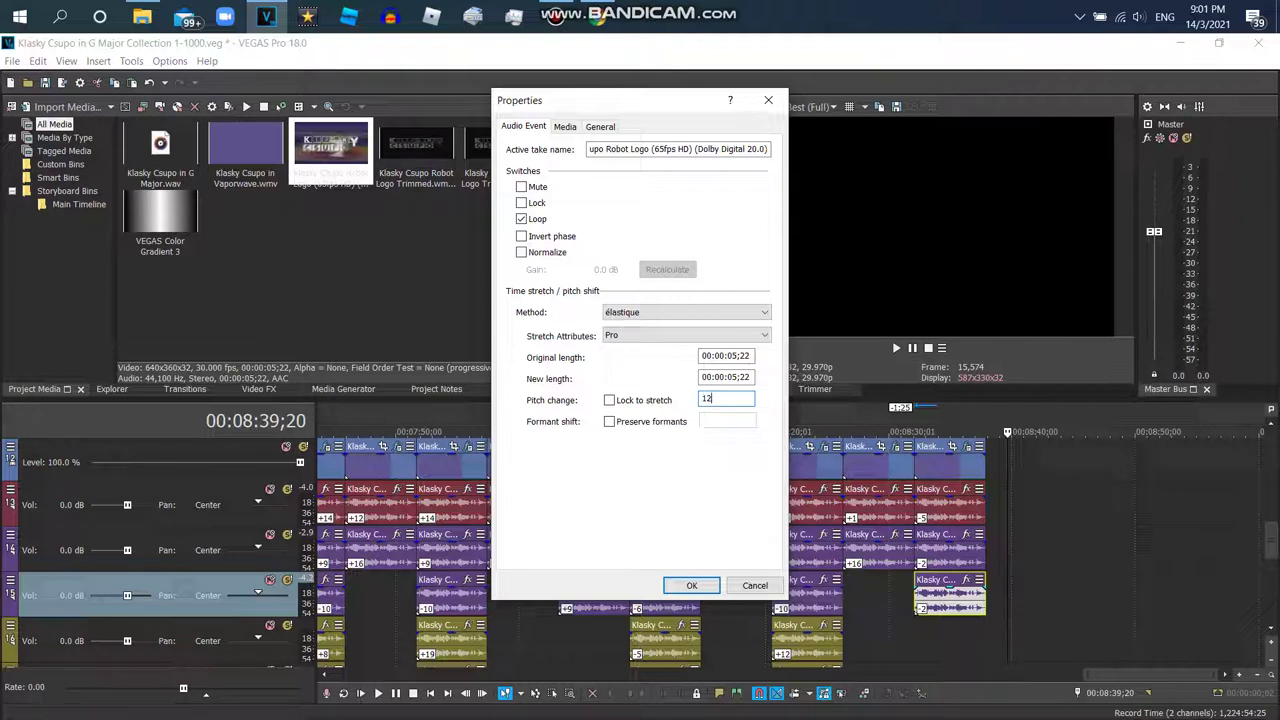
key("Return")
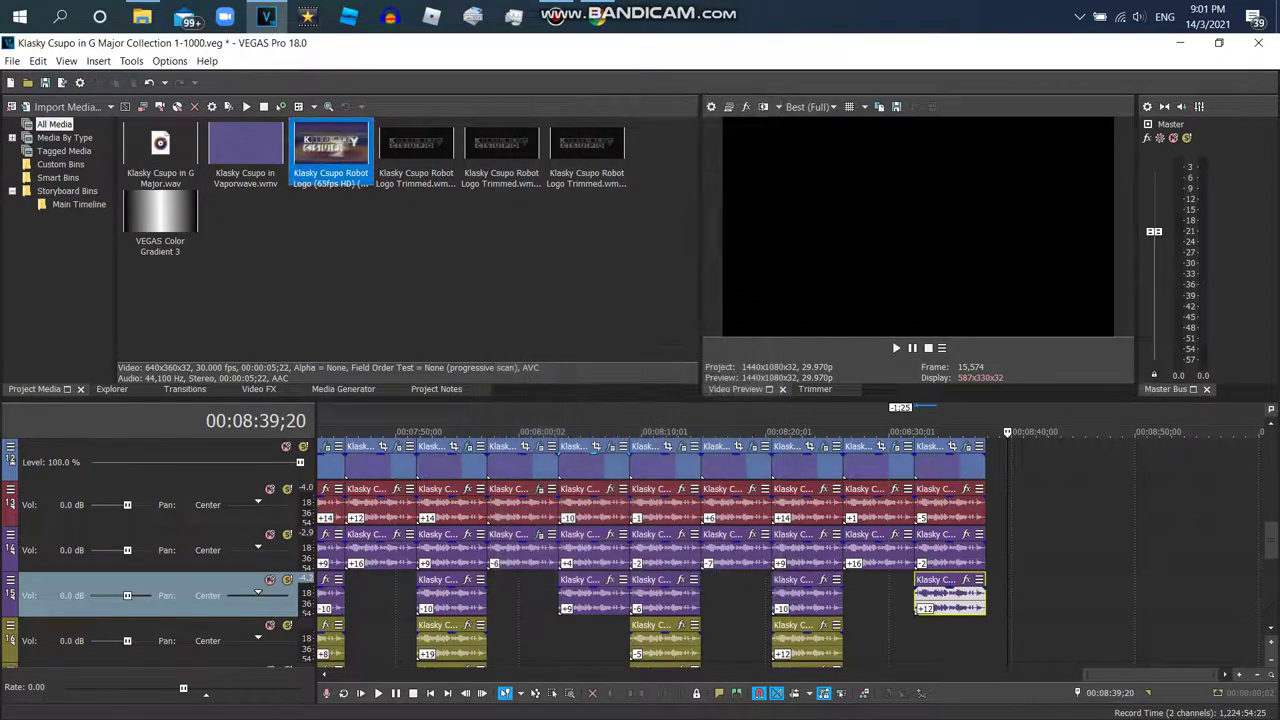
Step: Copy the shorter, time-stretched logo clip from around 00:06:15 with its audio and place the copy directly after the last clip
scroll(790, 550, "left", 6)
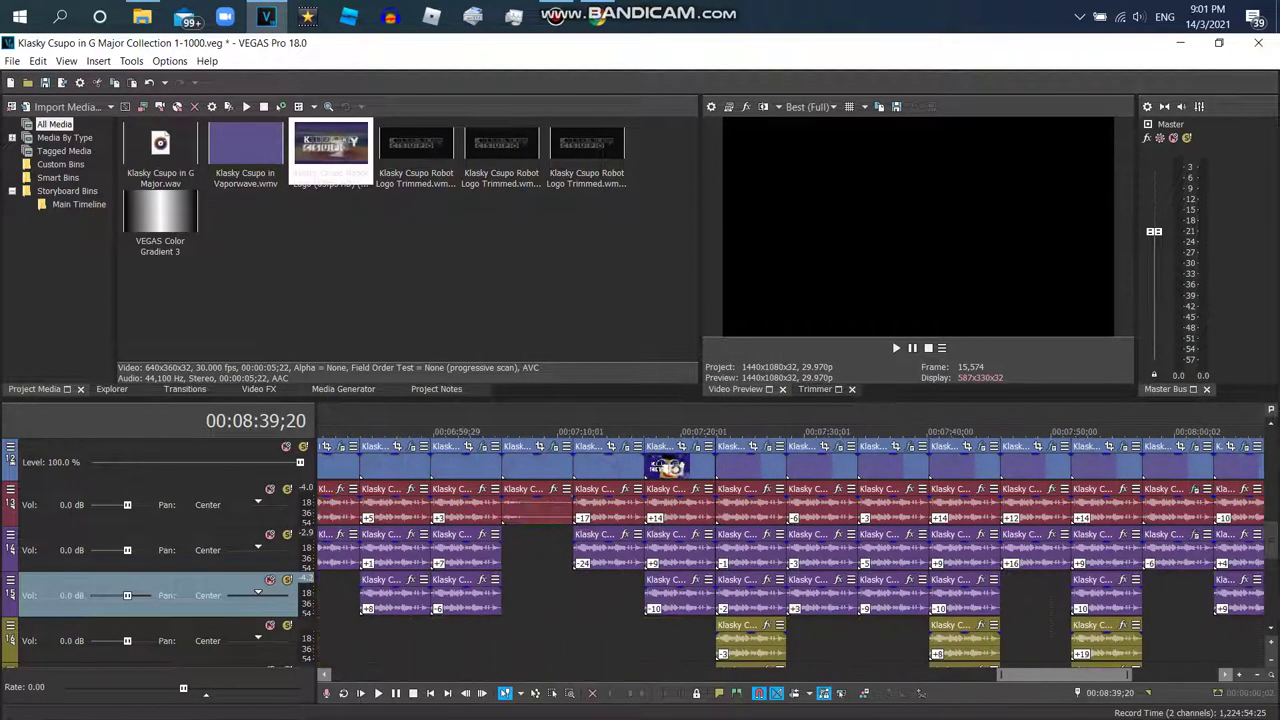
scroll(790, 550, "left", 9)
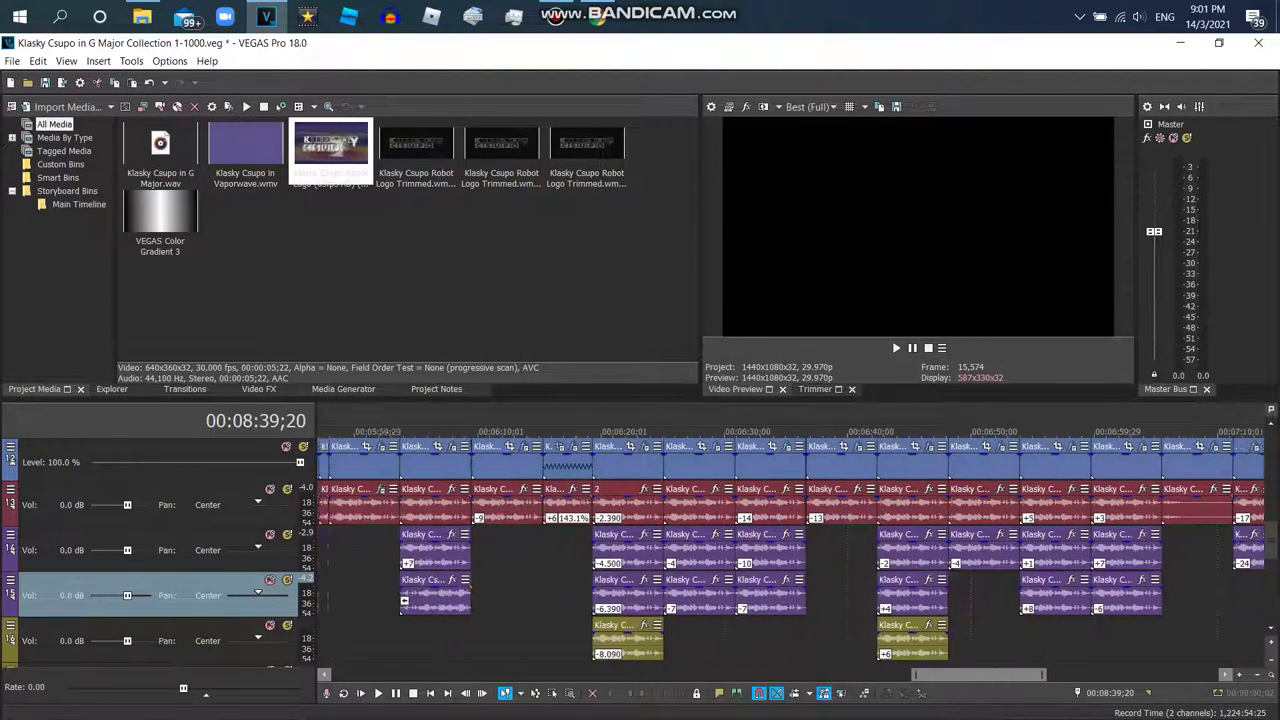
right_click(845, 460)
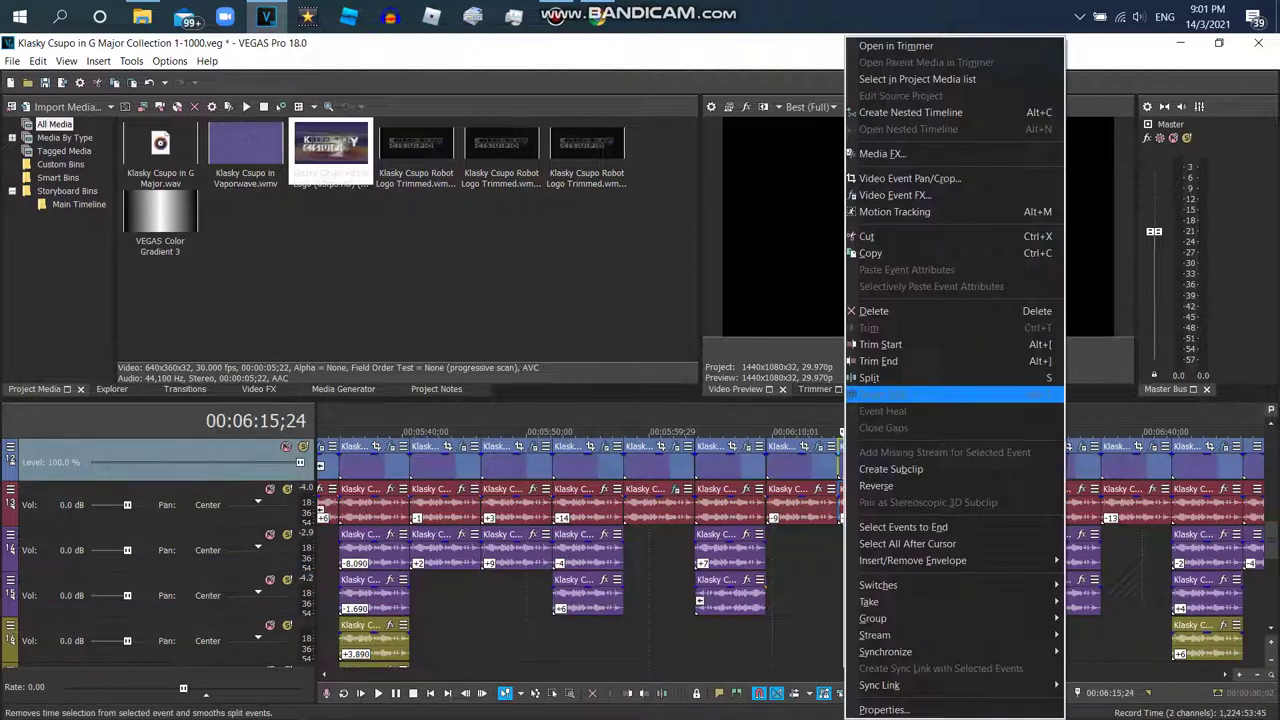
left_click(930, 251)
scroll(790, 550, "right", 15)
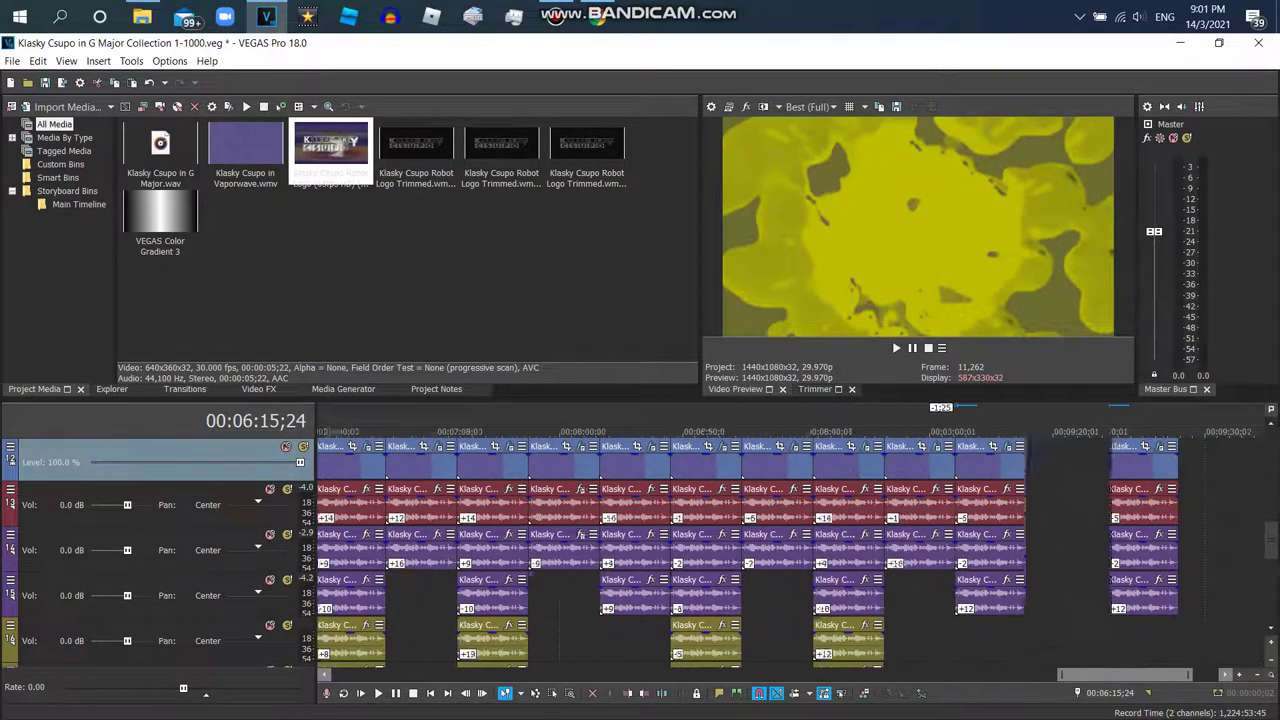
right_click(590, 450)
left_click(615, 106)
left_click_drag(565, 460, 542, 460)
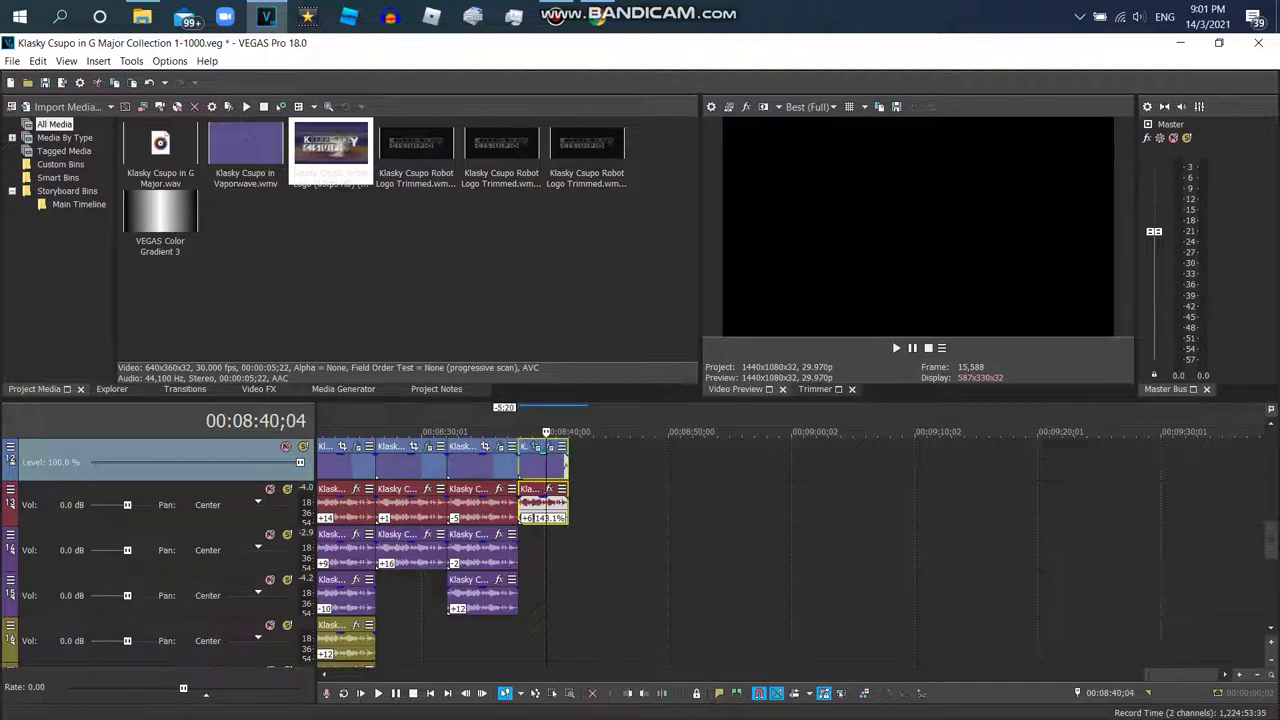
Step: Apply the G Major 85 filter package to the video event of the newly placed short clip
left_click(549, 446)
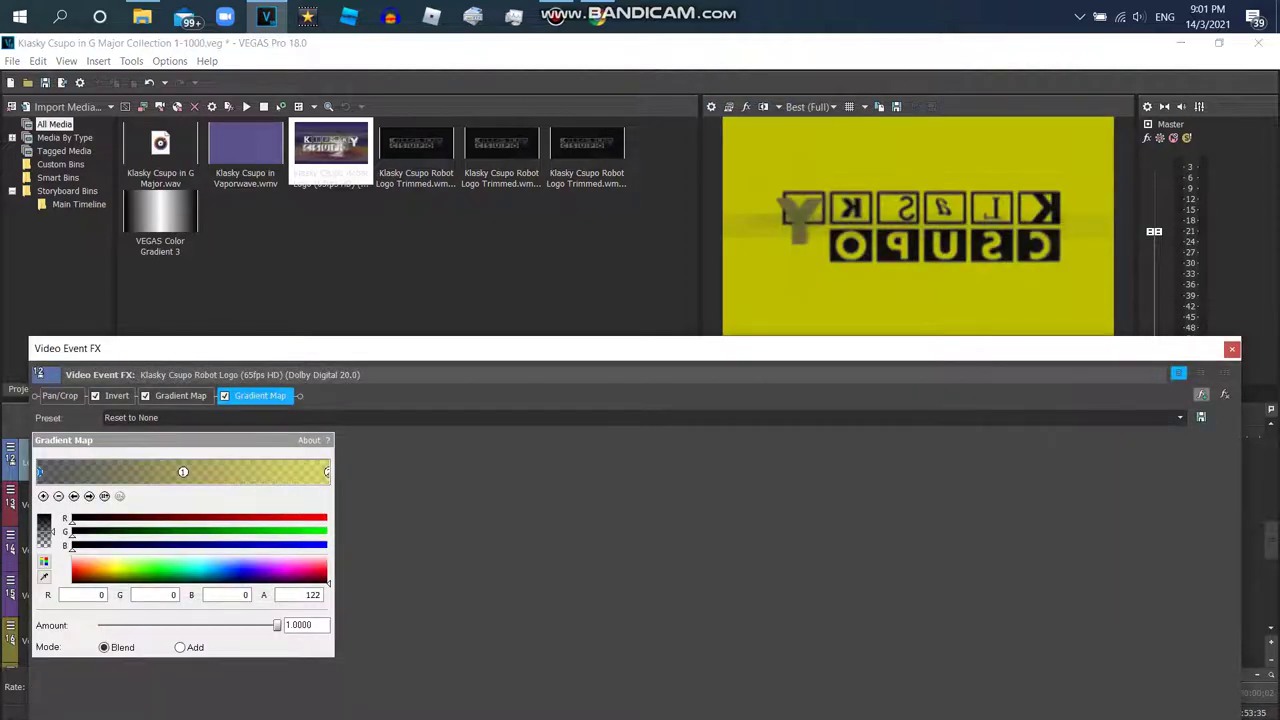
scroll(660, 405, "right", 3)
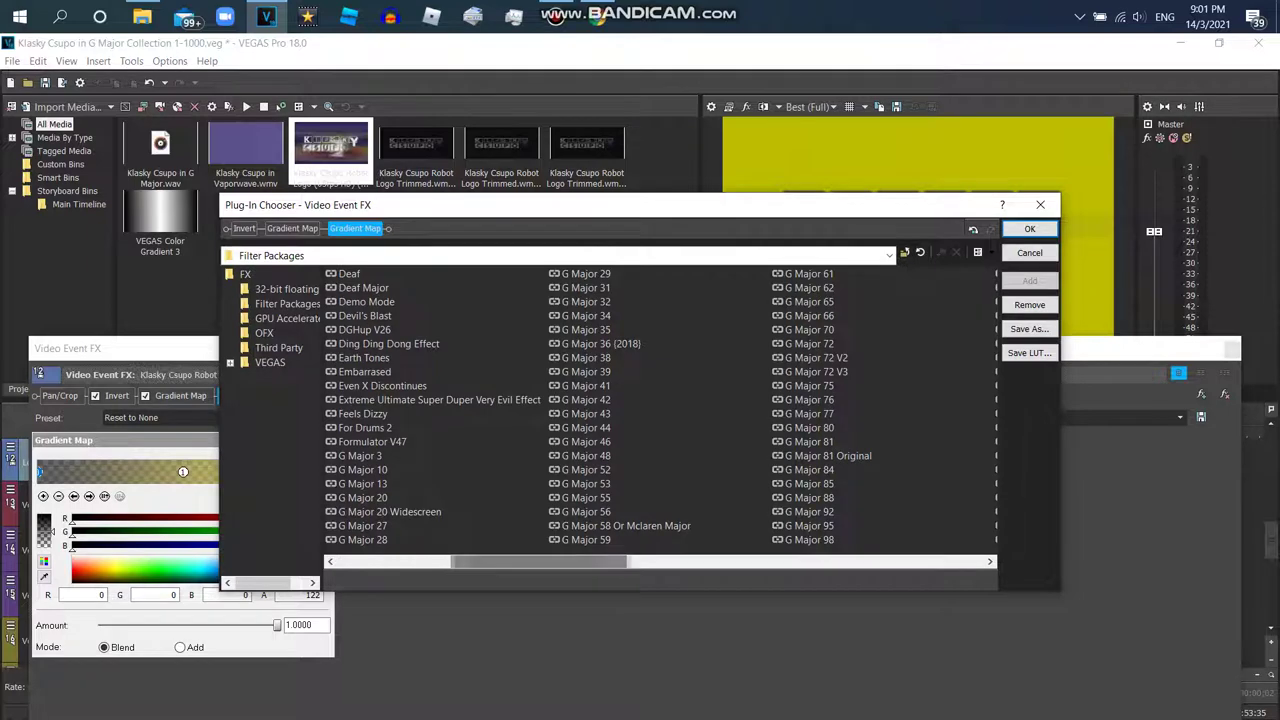
double_click(808, 483)
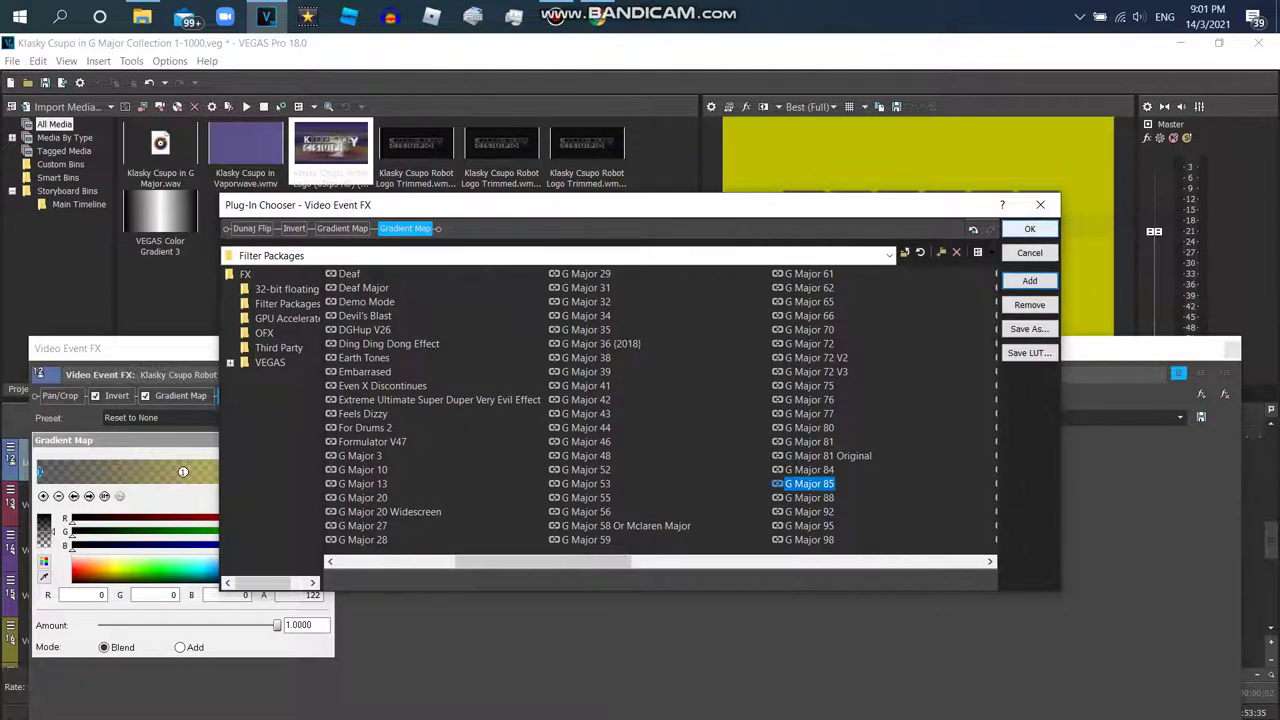
key("Return")
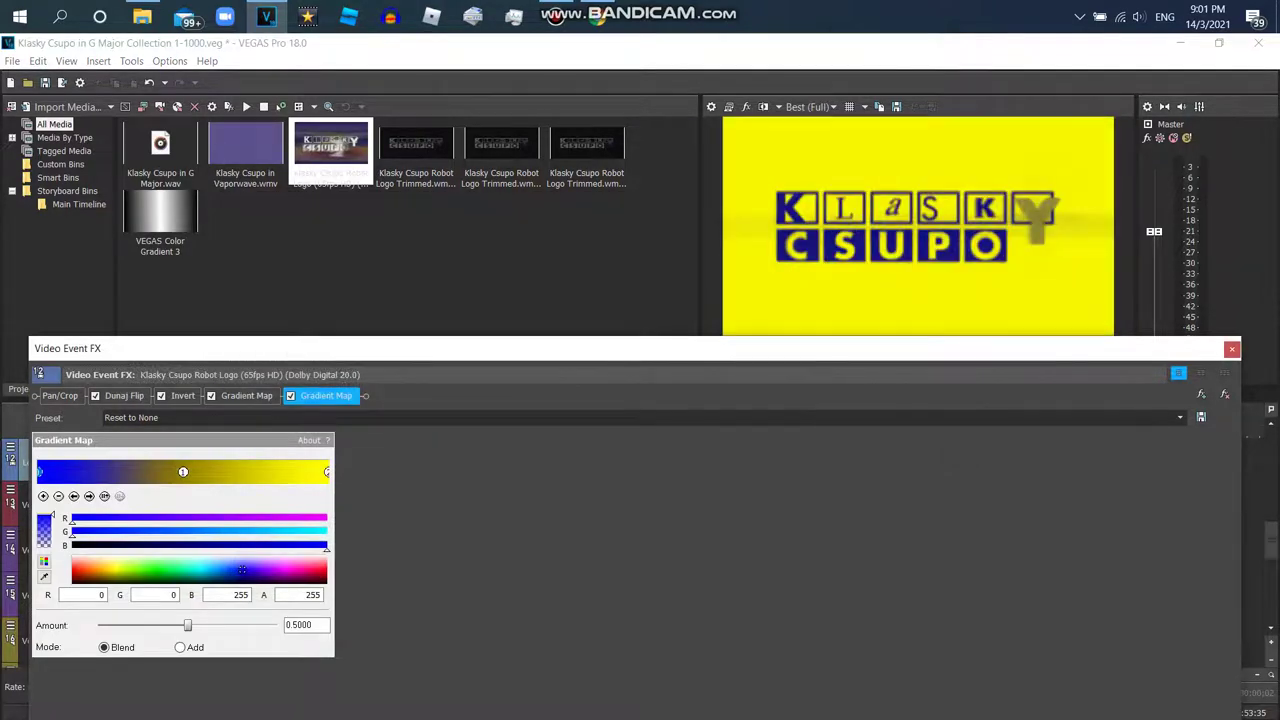
Step: Remove the horizontal flip from the short clip's Pan/Crop and review its Dunaj Flip, Invert and Gradient Map effects
left_click(124, 395)
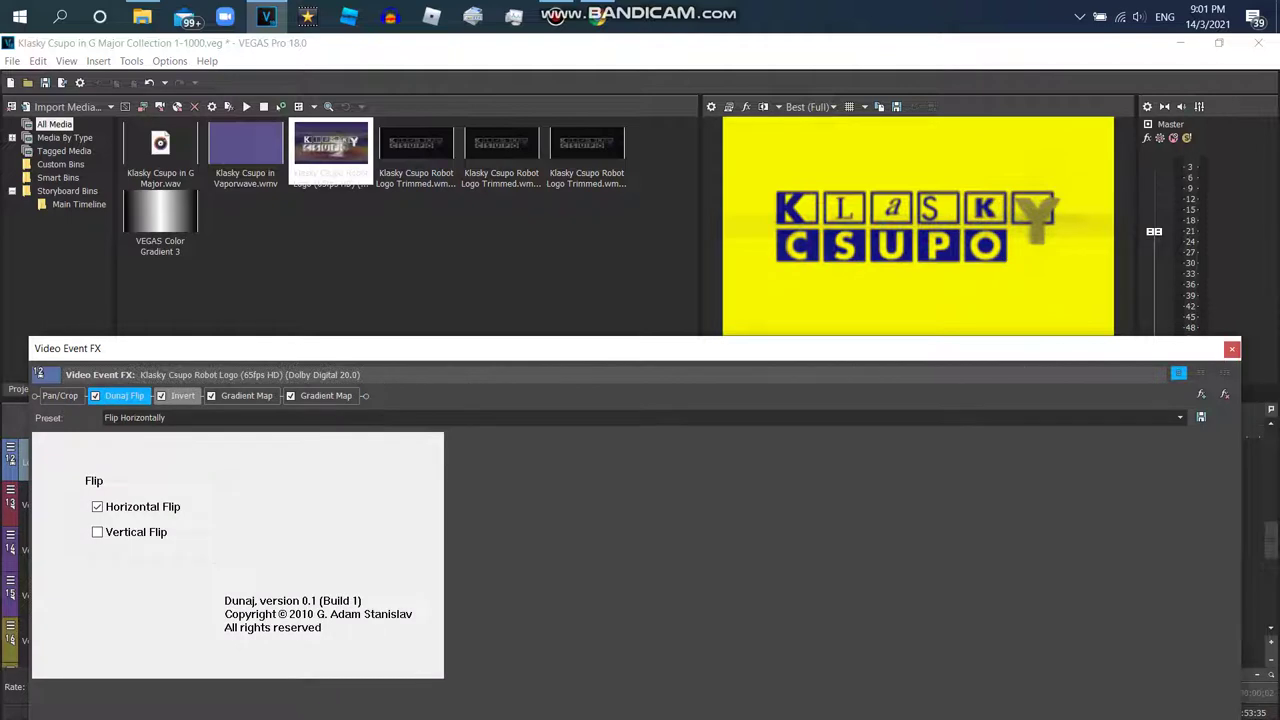
left_click(59, 395)
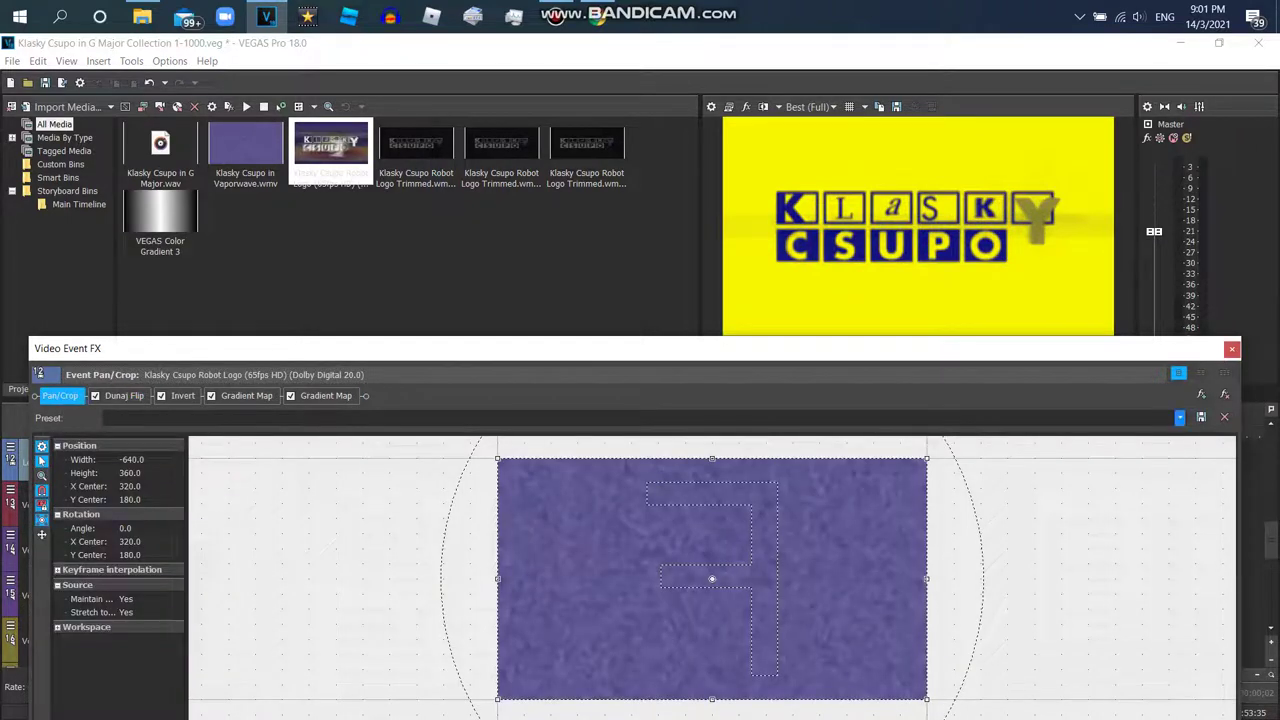
left_click(124, 395)
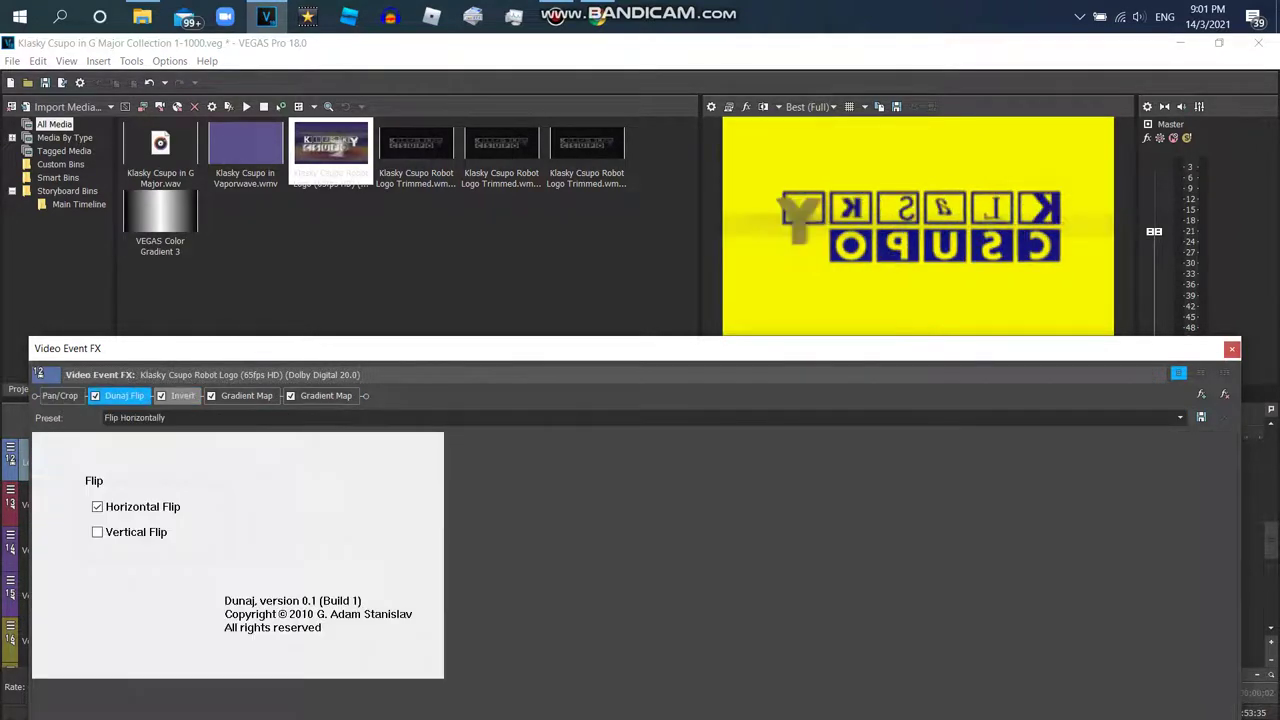
left_click(182, 395)
left_click(246, 395)
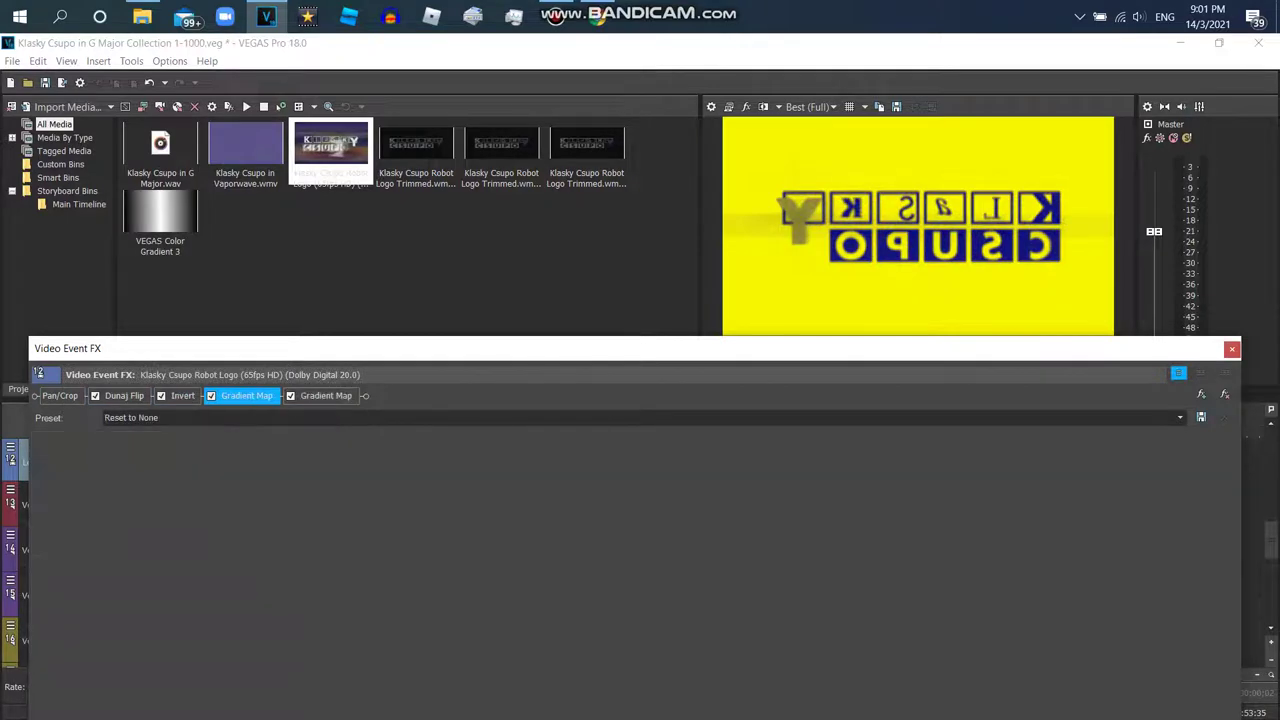
left_click(326, 395)
left_click(1231, 348)
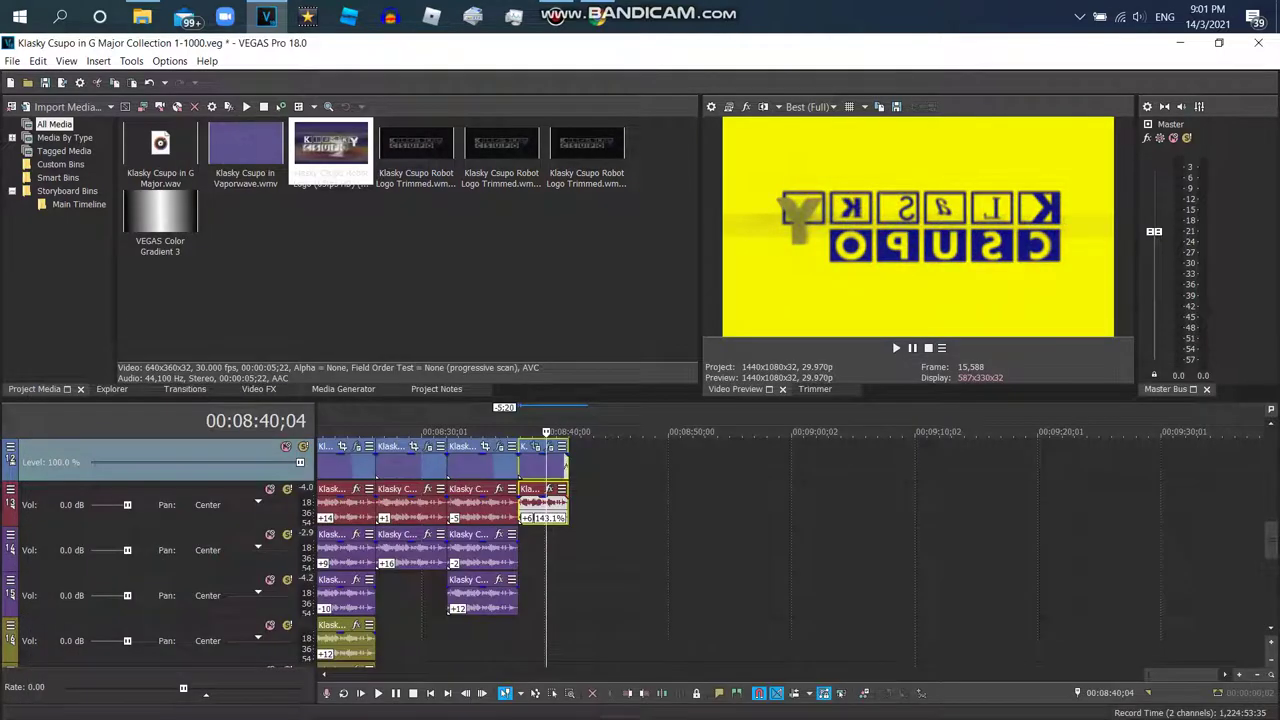
Step: Play back the newest clips from about 00:08:09 to the end of the sequence and pause the playback
scroll(790, 550, "left", 5)
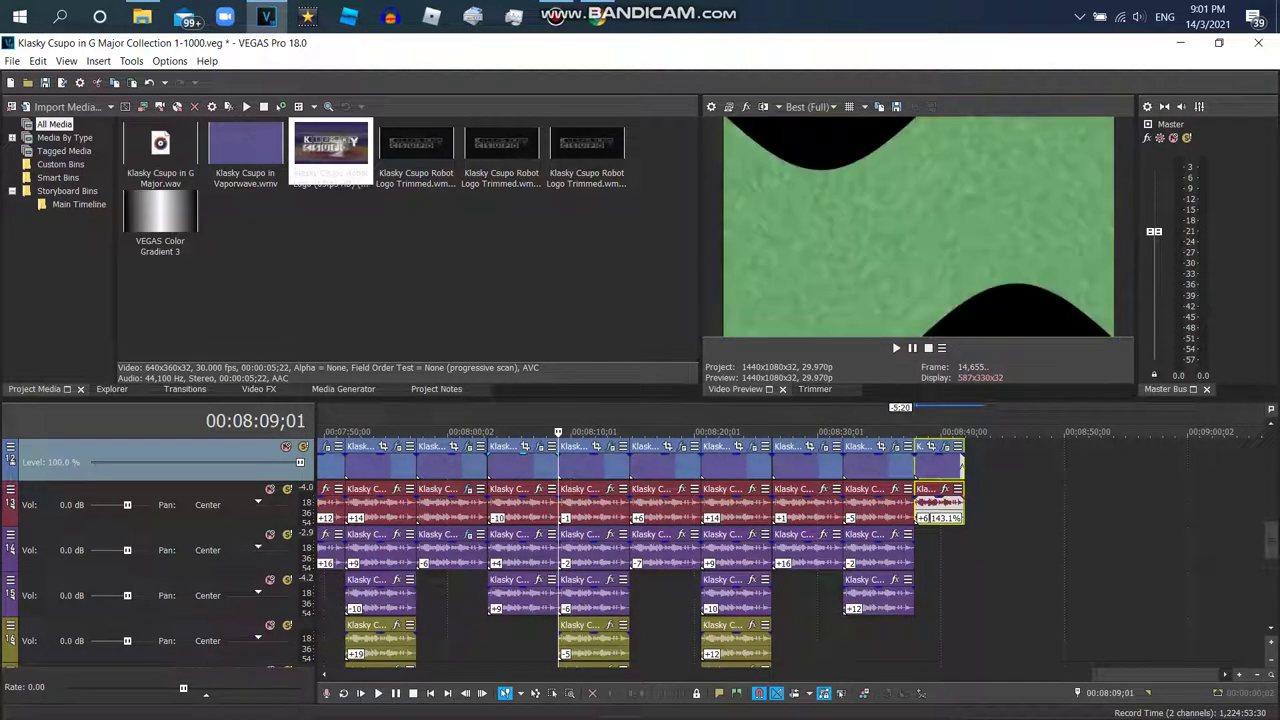
key("space")
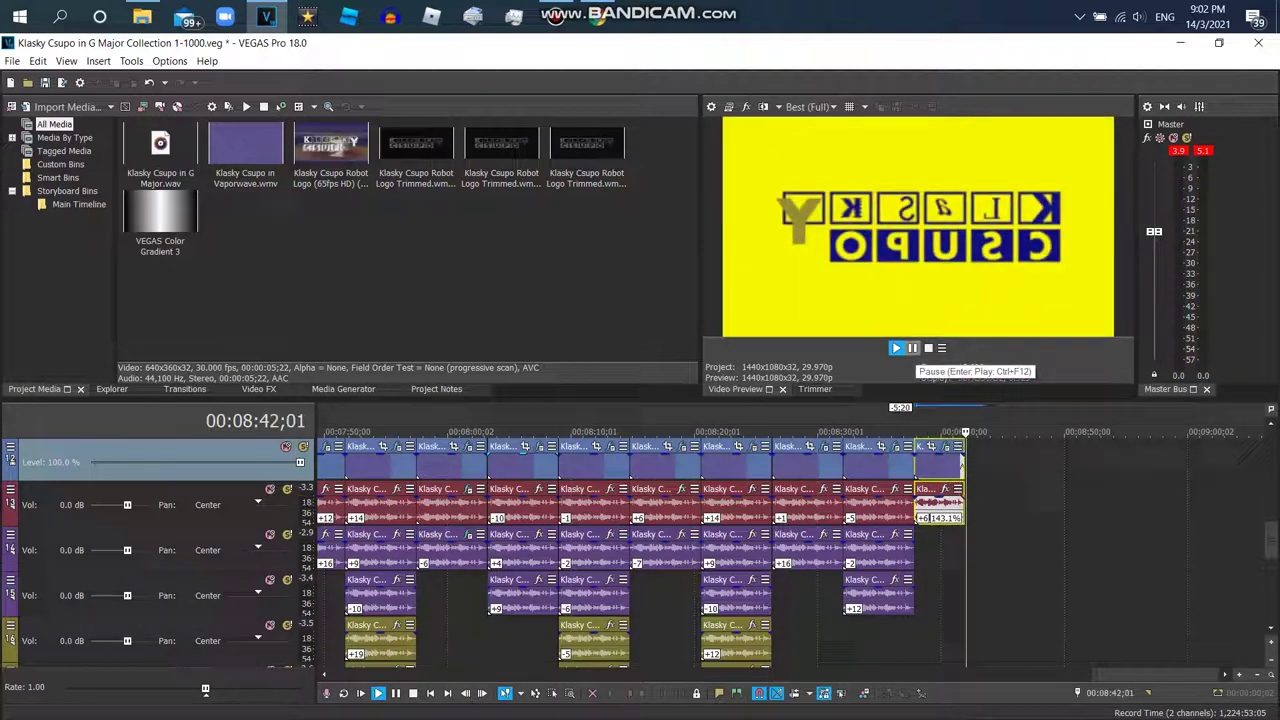
left_click(912, 348)
left_click(556, 16)
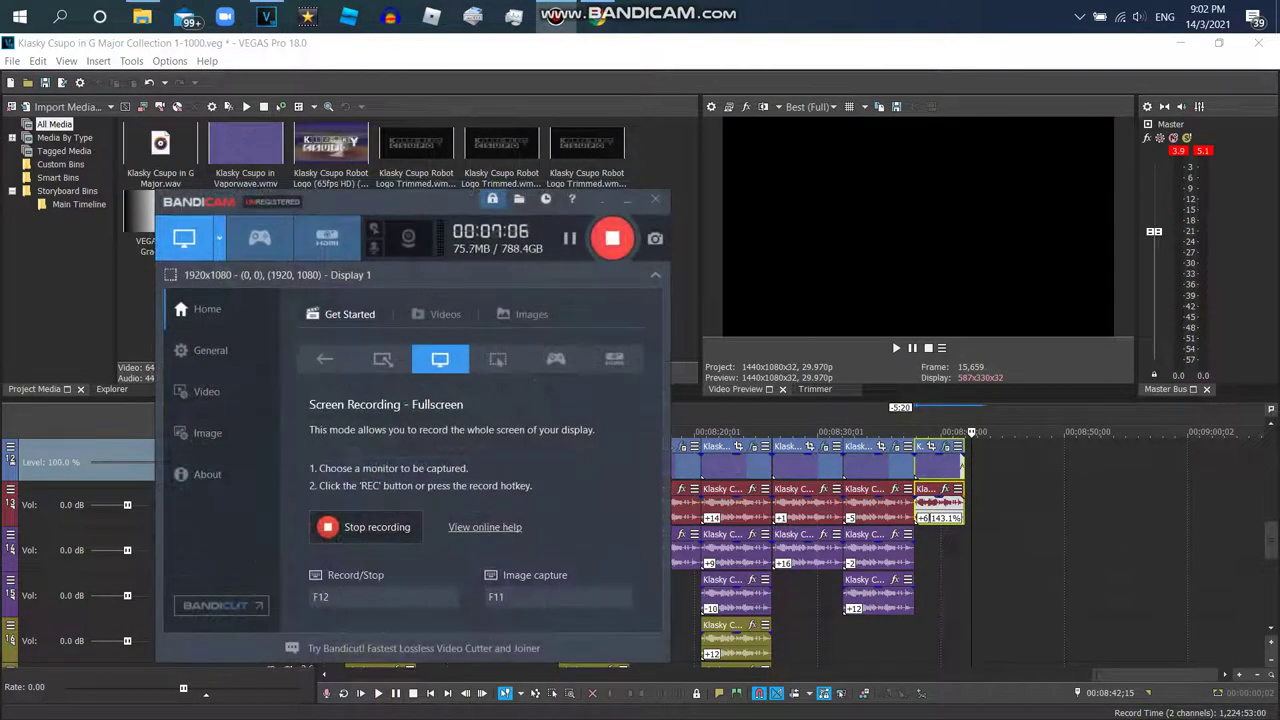